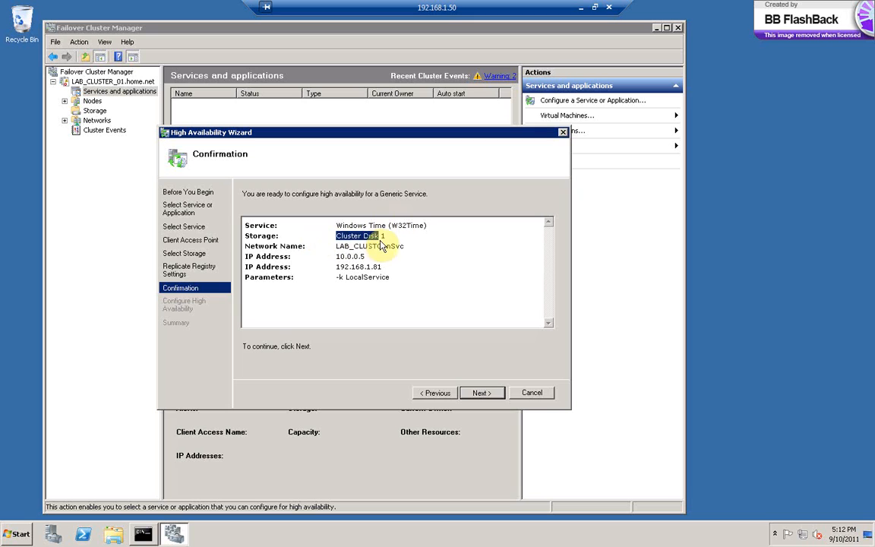
Step: Review the Windows Time generic service settings on the confirmation page and proceed with configuring high availability
left_click(285, 254)
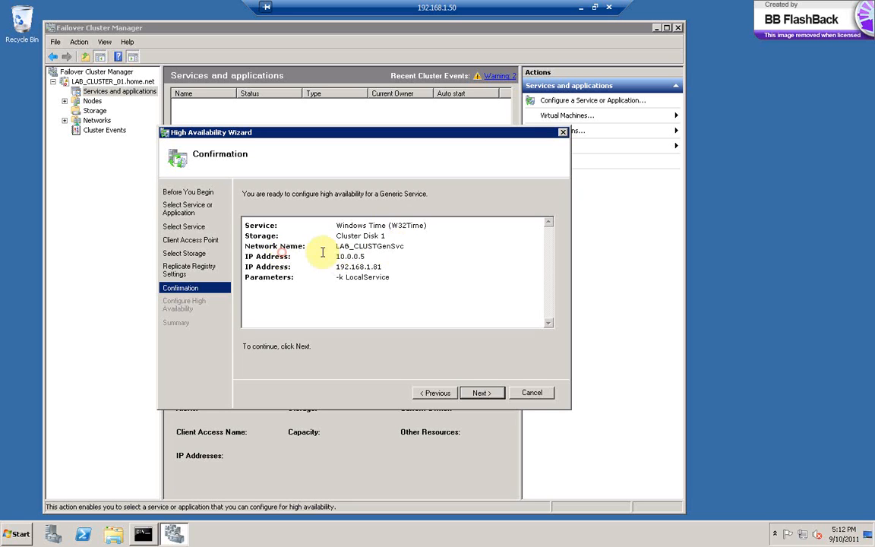
left_click_drag(337, 249, 412, 252)
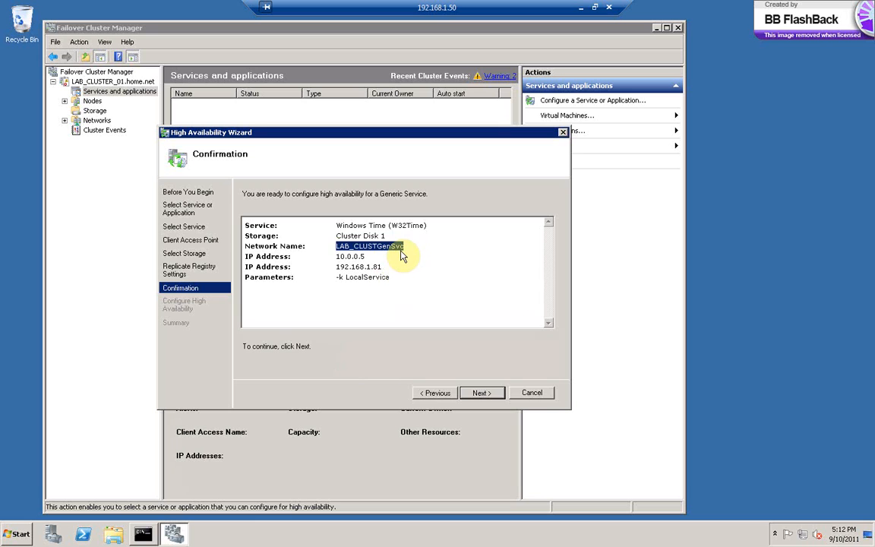
left_click(347, 256)
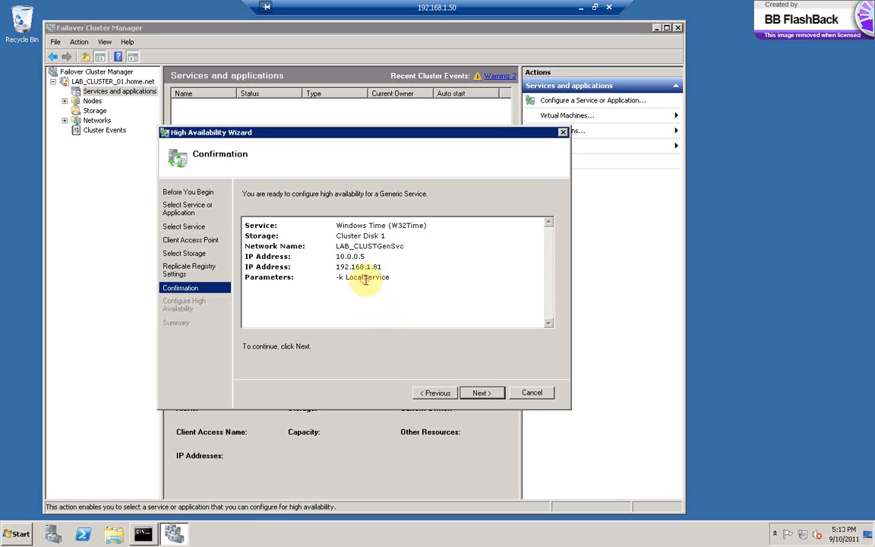
left_click(470, 400)
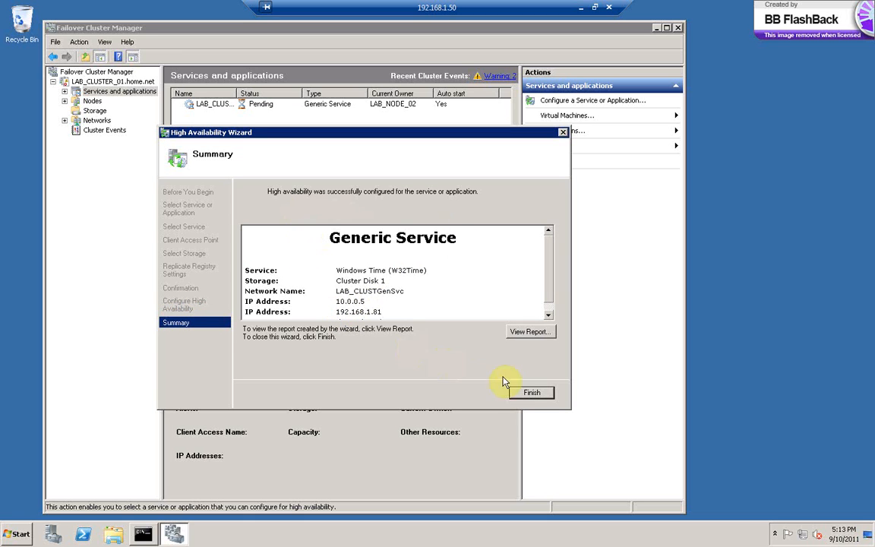
Step: Open the wizard's report in the browser, read through the configuration tasks, and close the browser
left_click(530, 329)
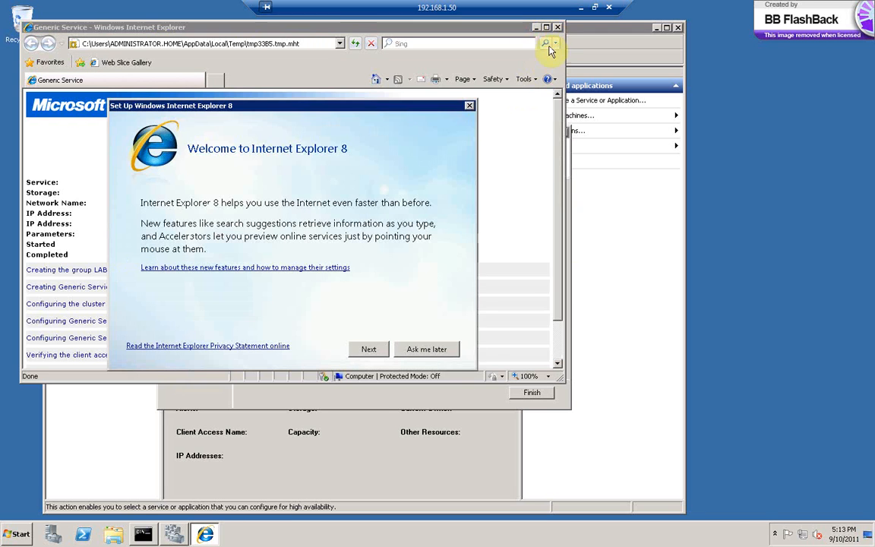
left_click(427, 349)
left_click_drag(558, 228, 572, 294)
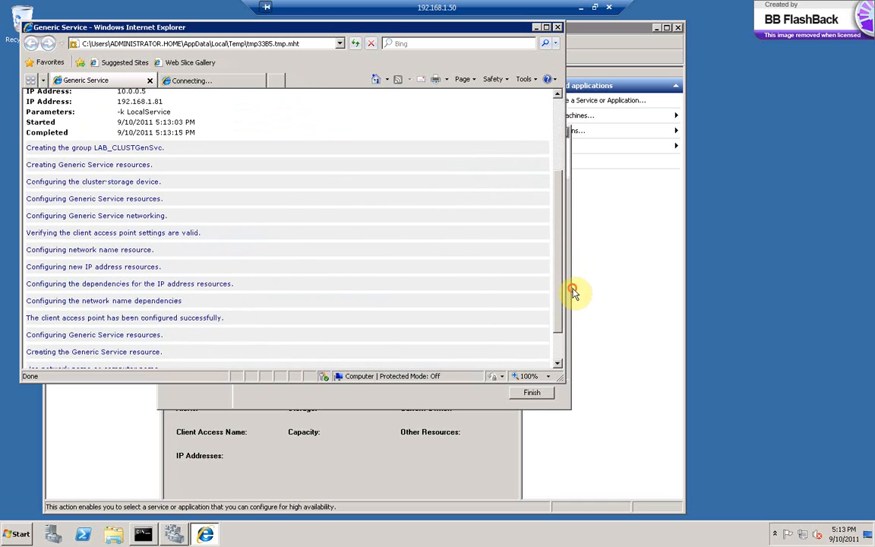
left_click(259, 81)
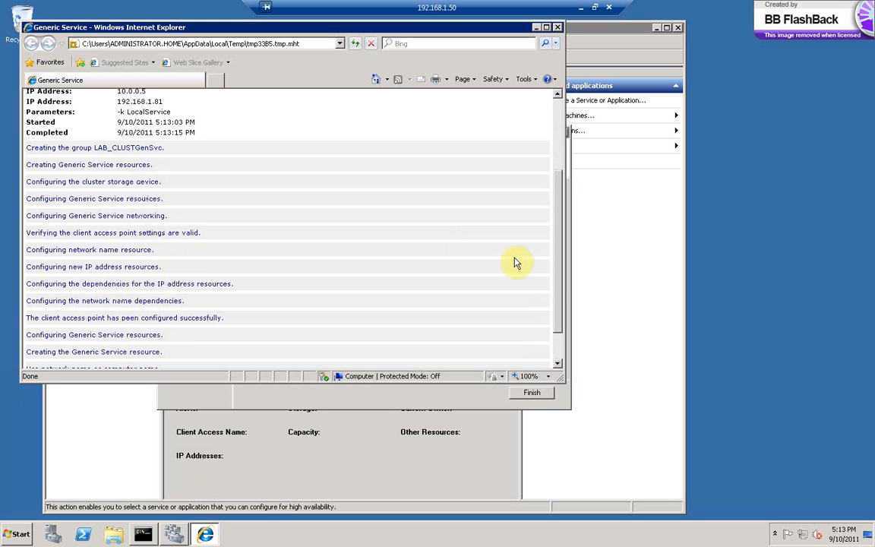
left_click_drag(555, 272, 572, 357)
left_click(559, 28)
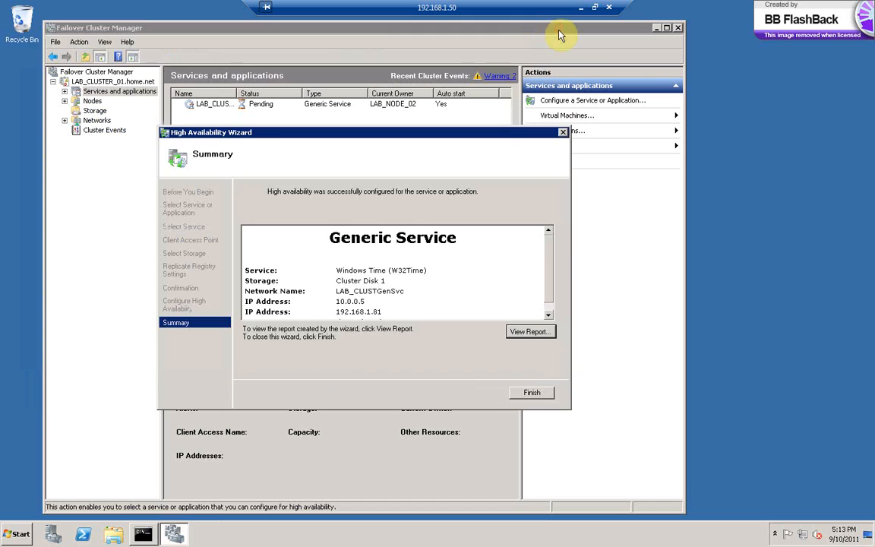
Step: Finish the High Availability Wizard and select the new LAB_CLUSTGenSvc service in the services list
left_click(531, 392)
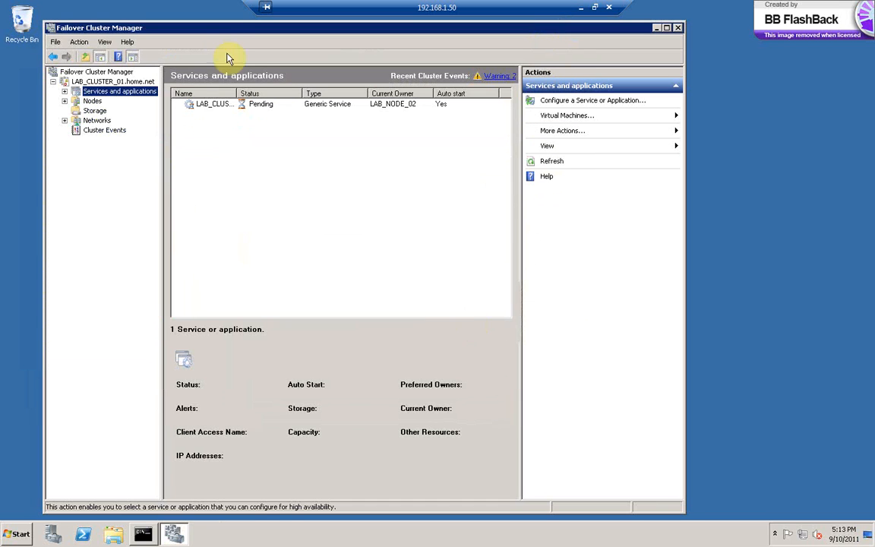
left_click(268, 116)
left_click(220, 103)
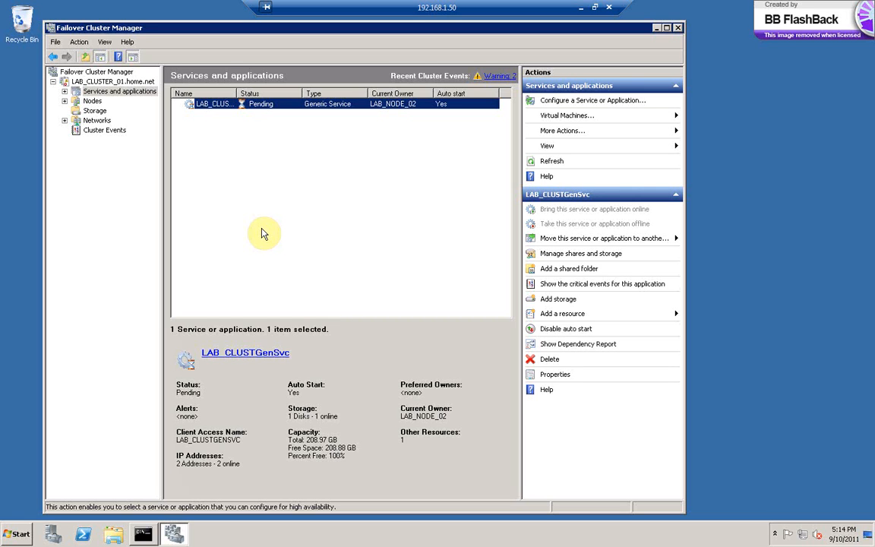
Step: Browse each cluster node, LAB_NODE_01 and LAB_NODE_02, to see which one hosts the new service
left_click(90, 102)
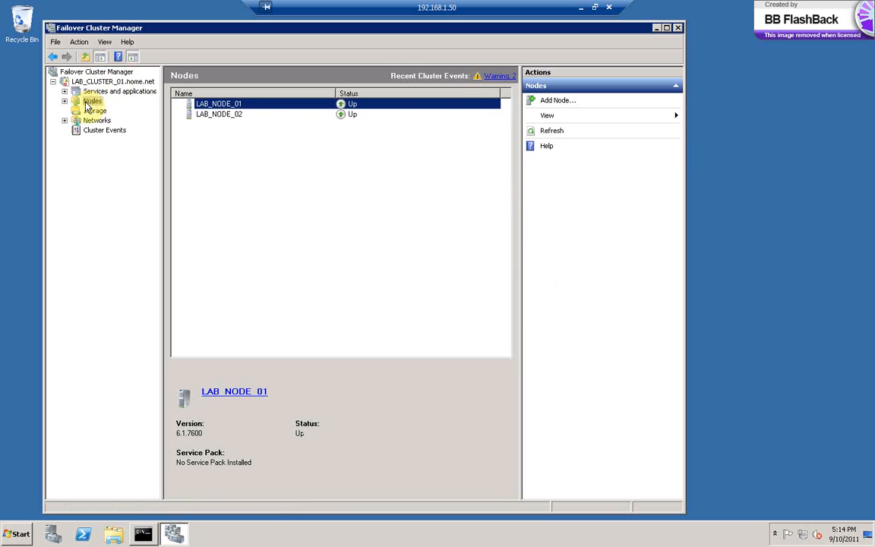
left_click(65, 101)
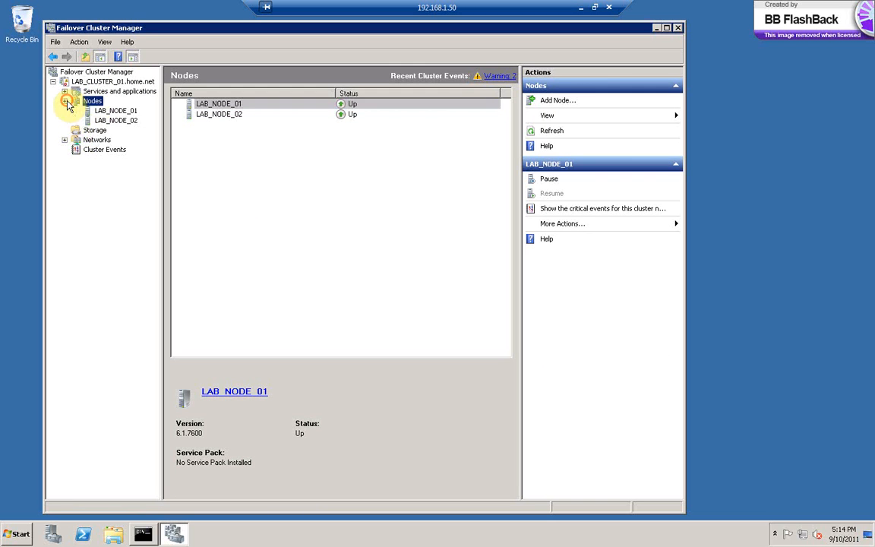
left_click(116, 110)
left_click(248, 93)
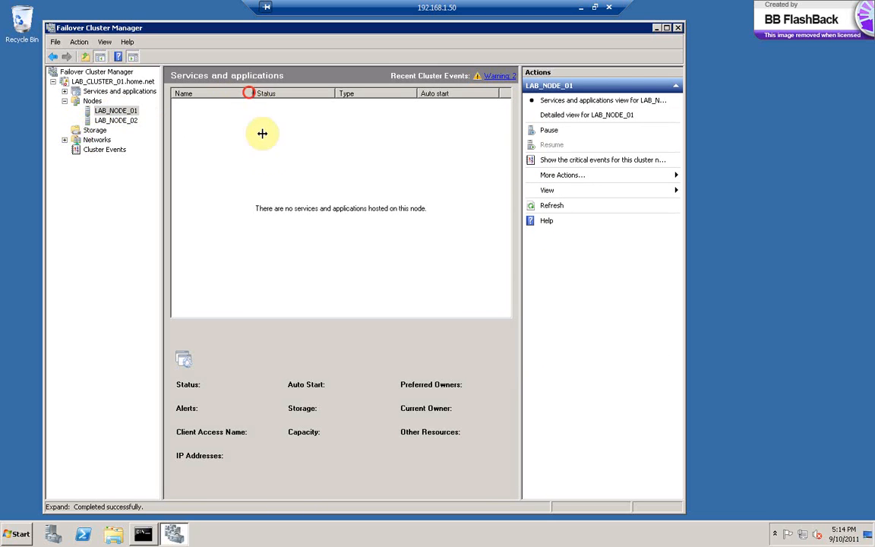
left_click_drag(262, 133, 268, 174)
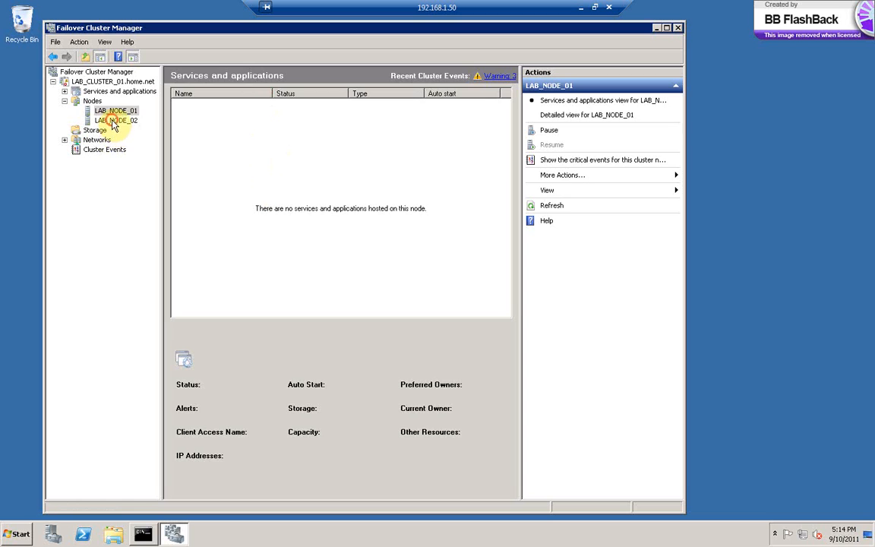
left_click(112, 121)
left_click(255, 107)
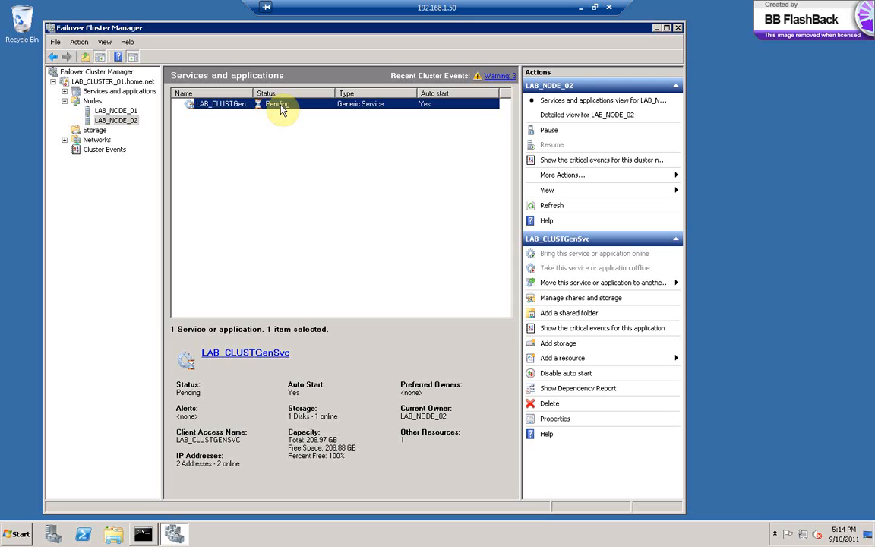
Step: Open the LAB_CLUSTGenSvc summary and inspect its server name, disk drive and Windows Time resources
double_click(281, 107)
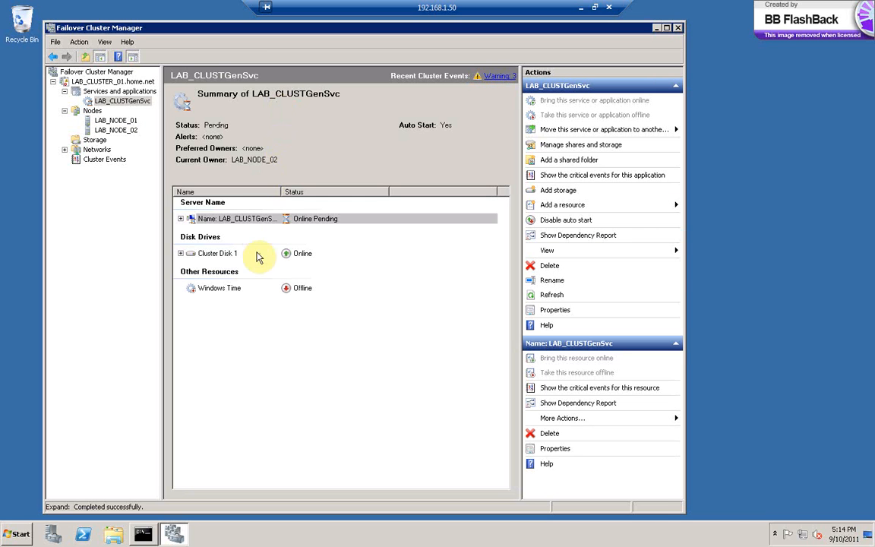
left_click(232, 290)
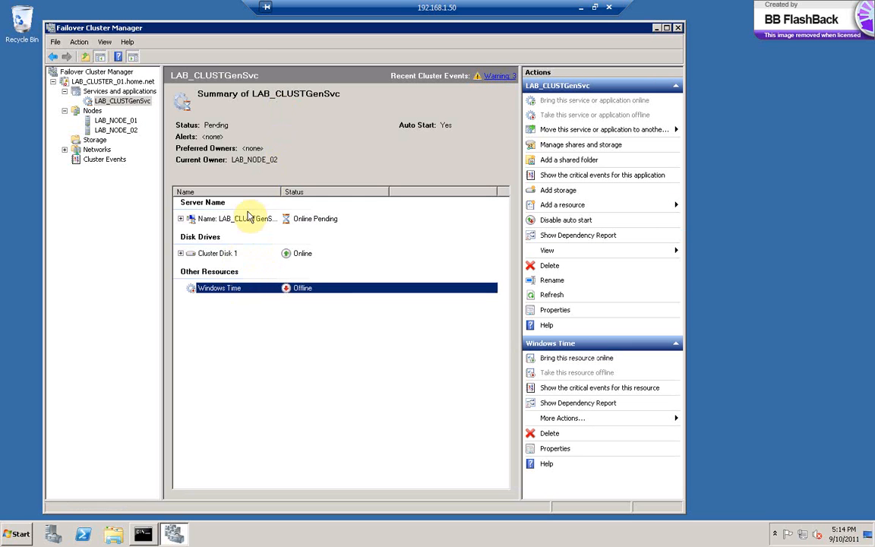
left_click(226, 219)
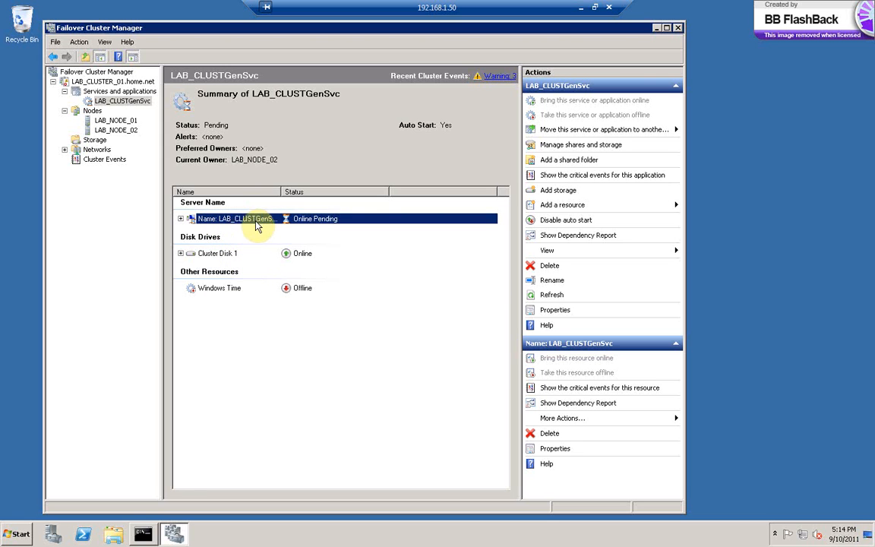
left_click(224, 253)
left_click(223, 289)
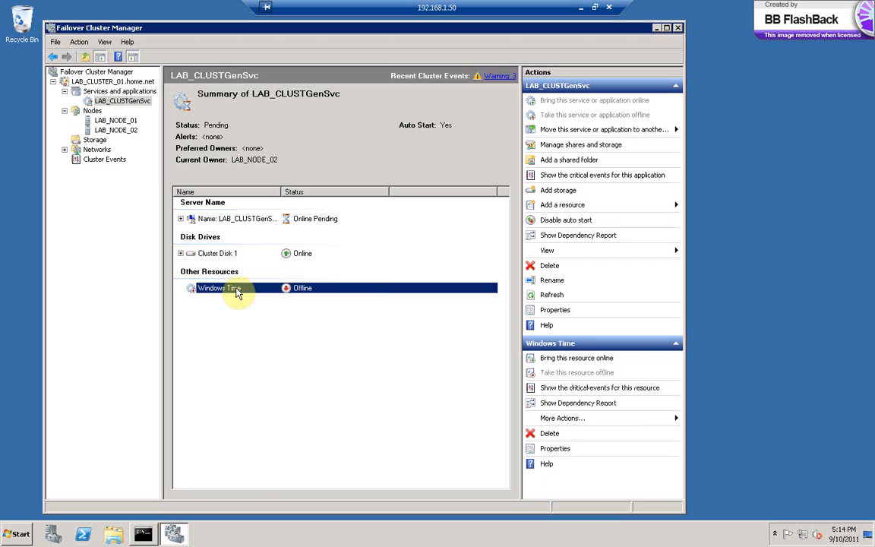
Step: Open the Windows Time resource's properties and examine the existing rows on its Dependencies tab
right_click(237, 293)
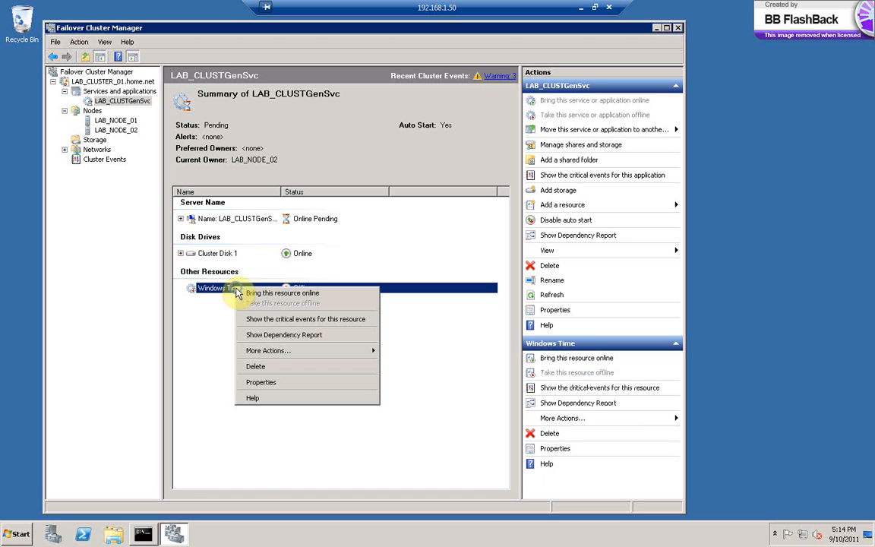
left_click(272, 382)
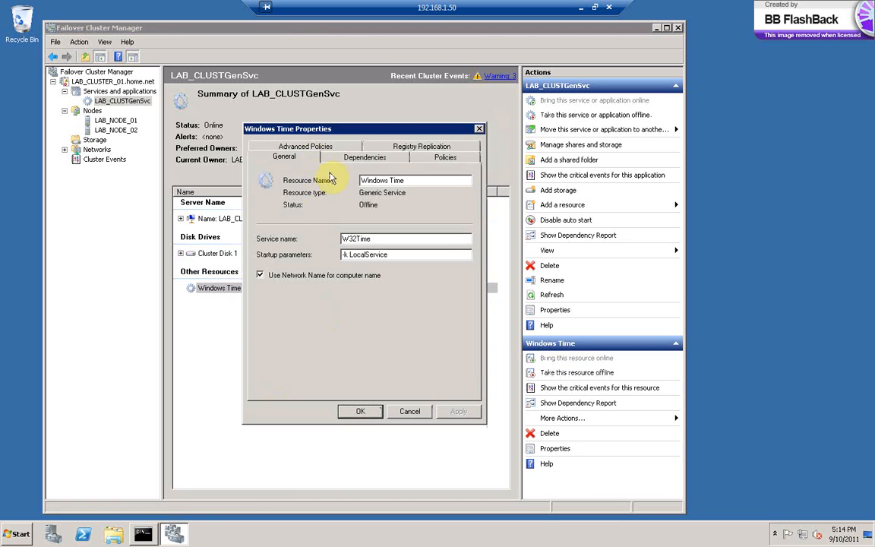
left_click(357, 164)
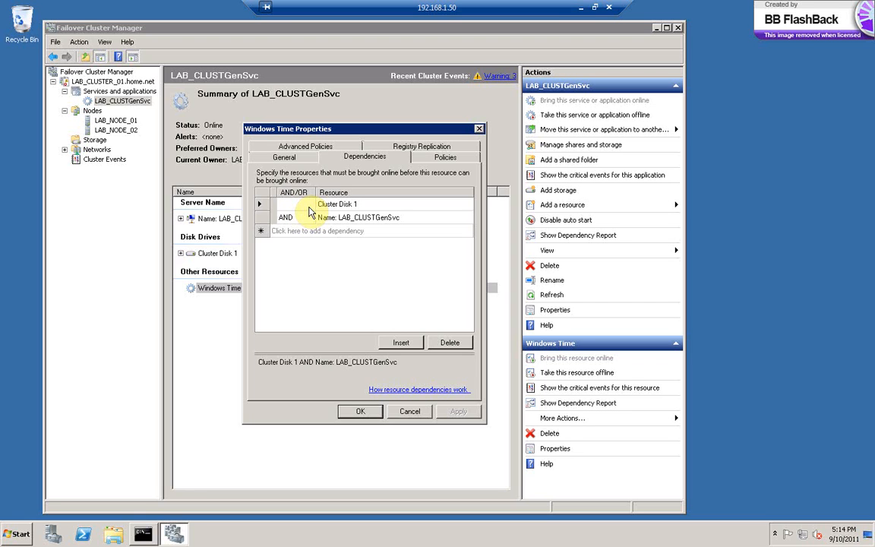
left_click(335, 206)
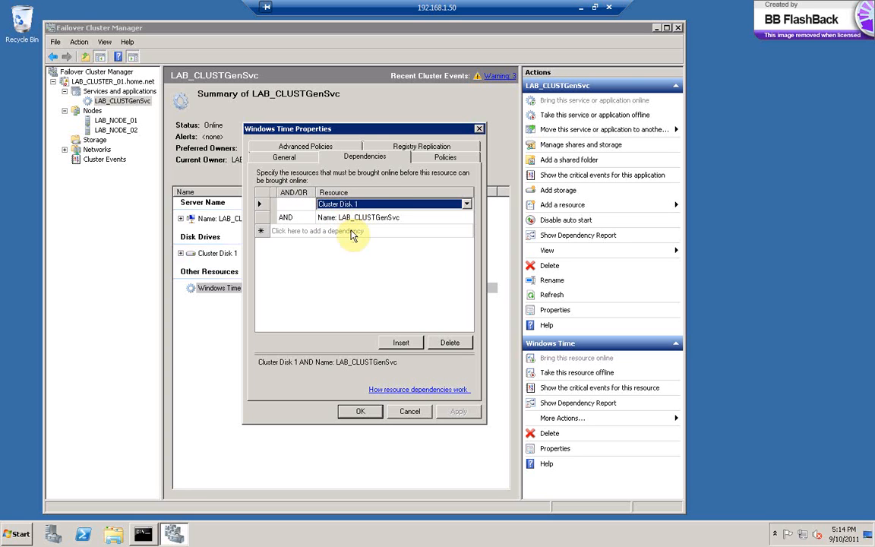
left_click(346, 219)
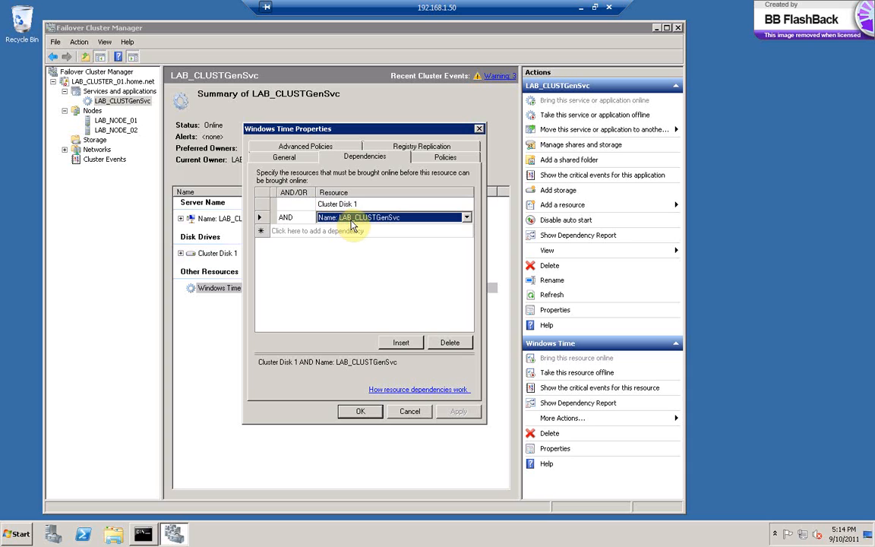
left_click(356, 205)
left_click(357, 206)
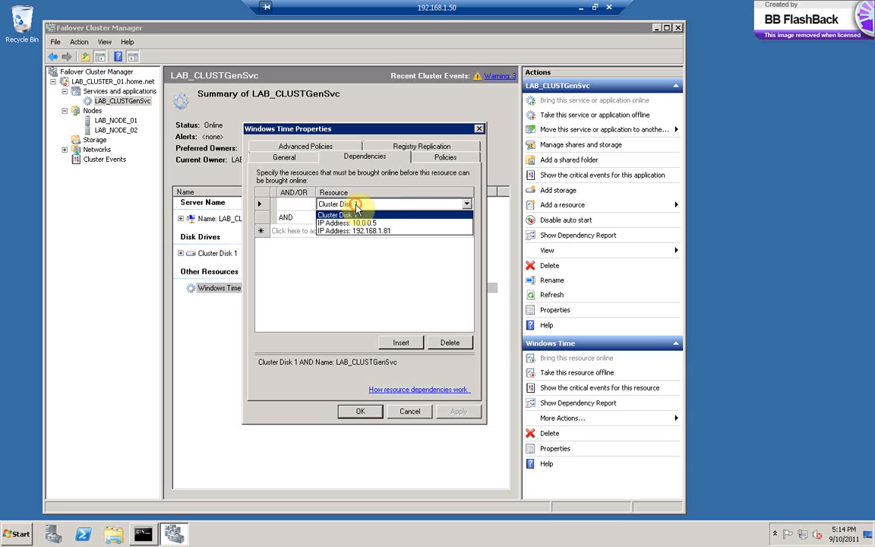
left_click(357, 214)
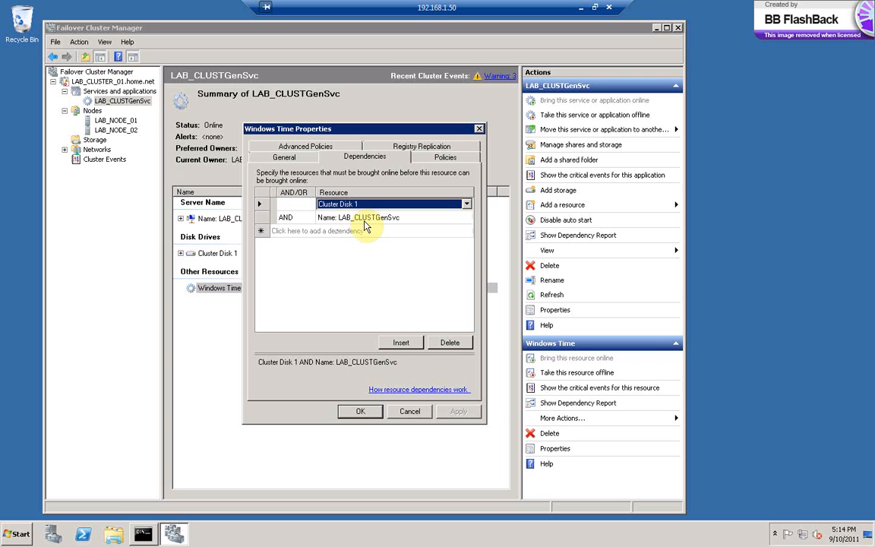
Step: Add an AND dependency on IP Address: 10.0.0.5 for the Windows Time resource
left_click(266, 234)
left_click(291, 231)
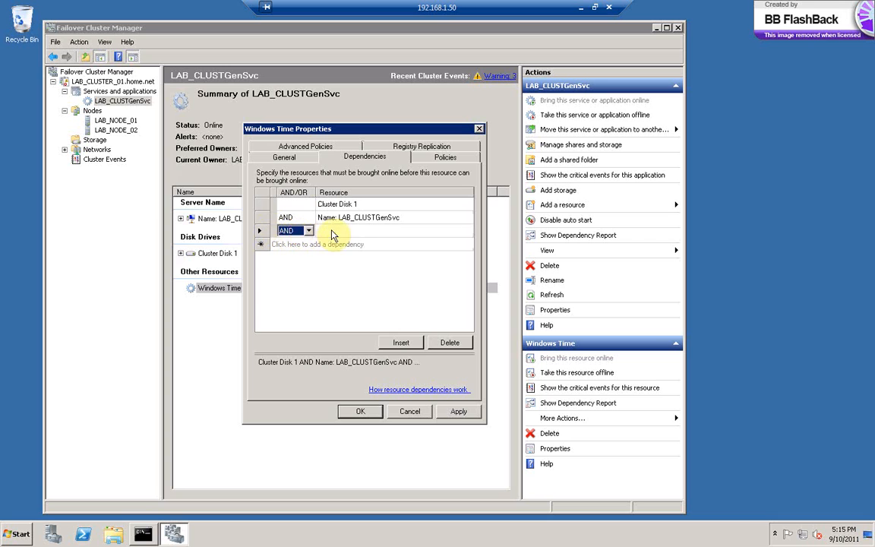
left_click(355, 232)
left_click(465, 230)
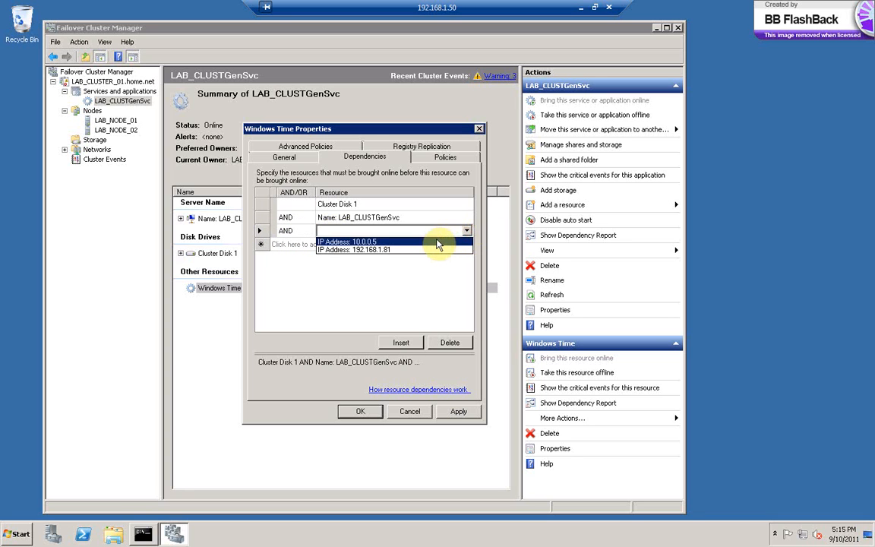
left_click(437, 243)
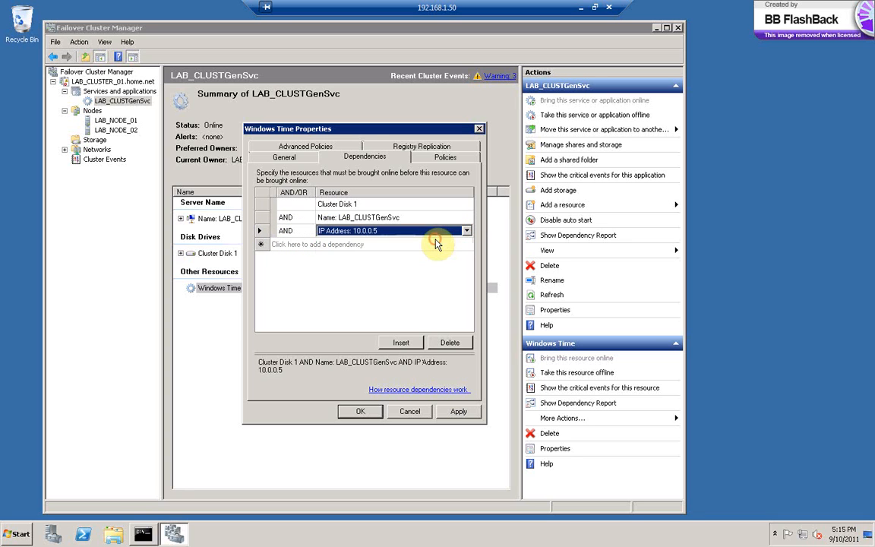
Step: Add another AND dependency on IP Address: 192.168.1.81
left_click(398, 252)
left_click(397, 244)
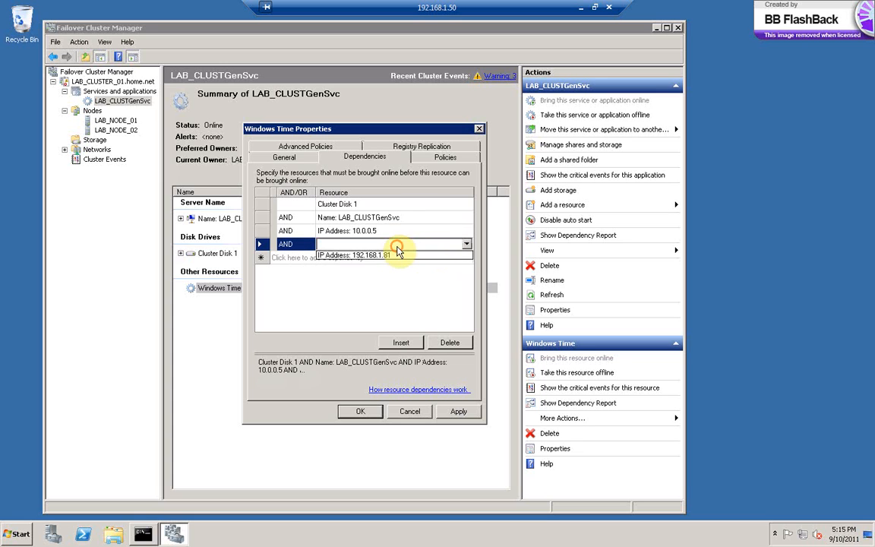
left_click(383, 273)
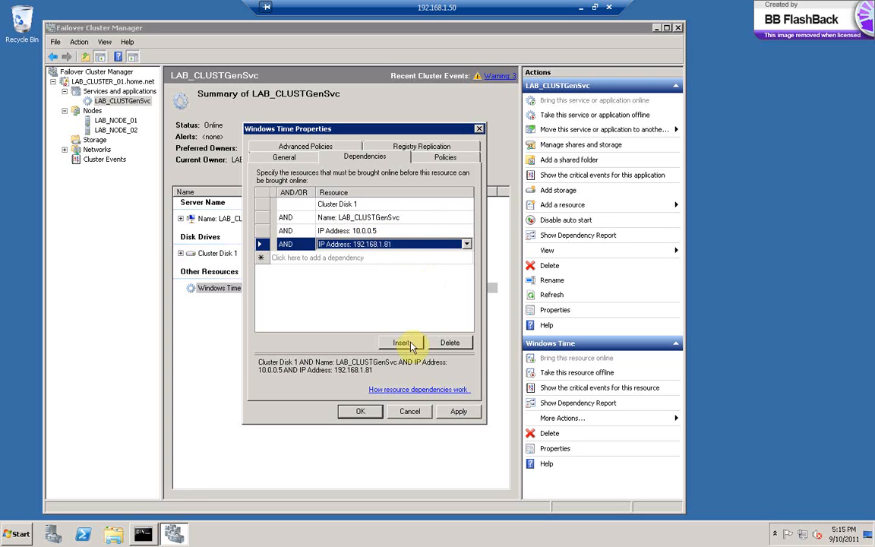
Step: Review the AND/OR operator options for the two IP address dependency rows
left_click(282, 245)
left_click(283, 247)
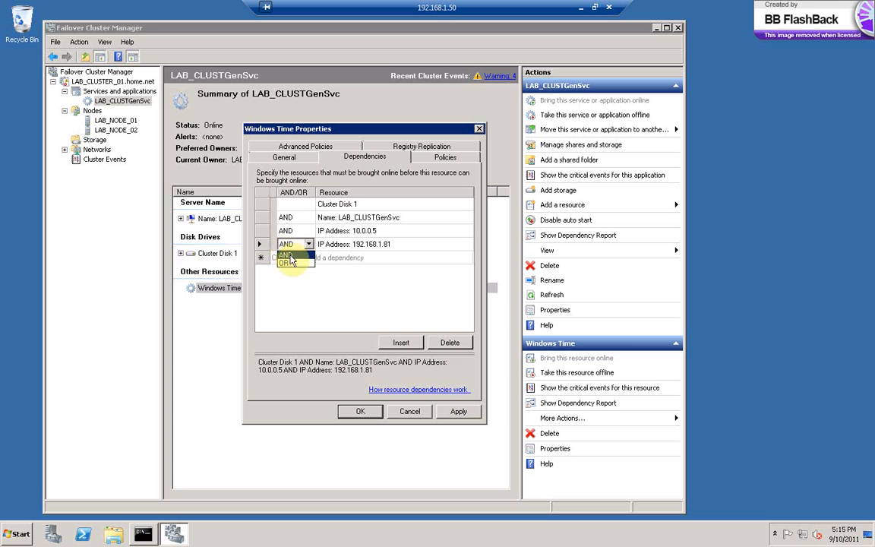
left_click(313, 277)
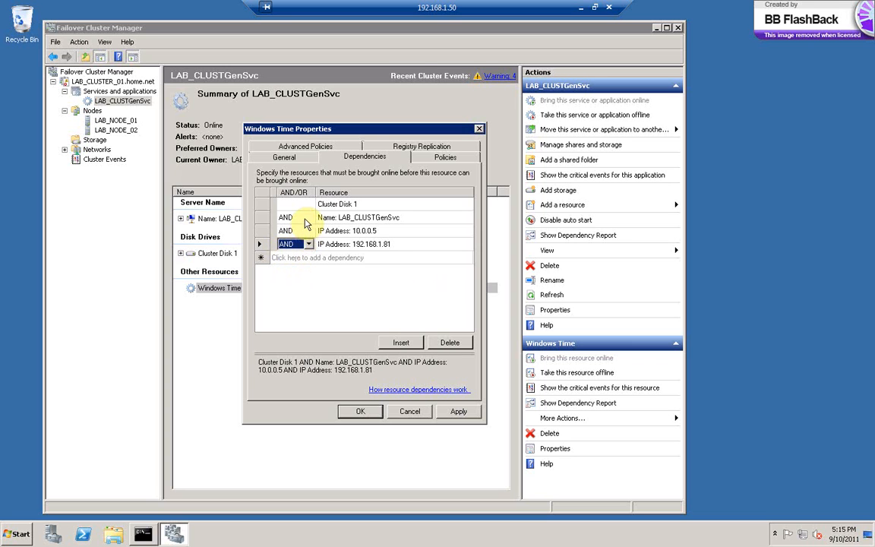
left_click(306, 232)
left_click(306, 238)
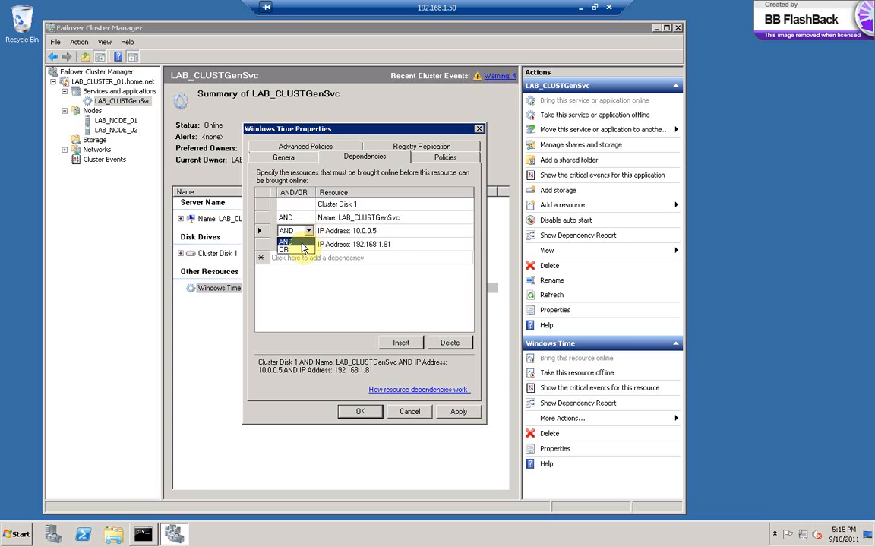
left_click(328, 269)
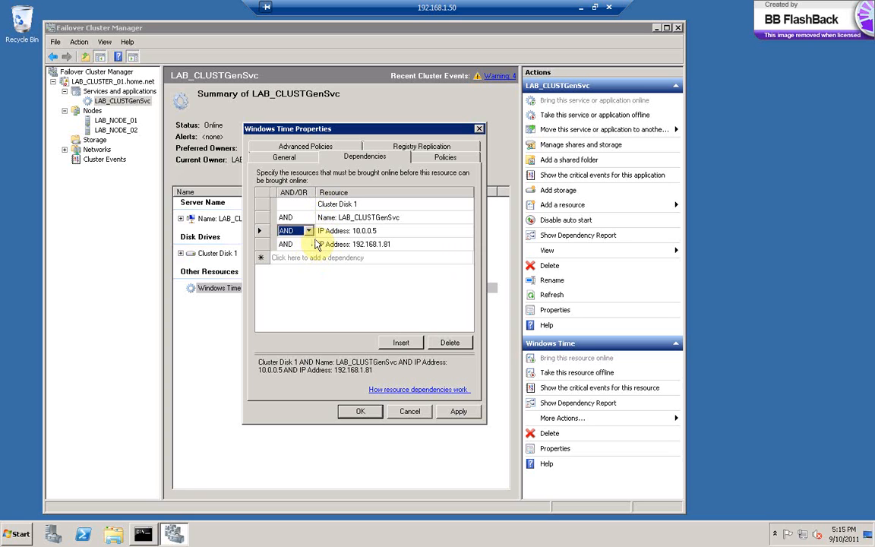
Step: Change the IP Address: 192.168.1.81 dependency's operator to OR
left_click(297, 244)
left_click(308, 245)
left_click(305, 263)
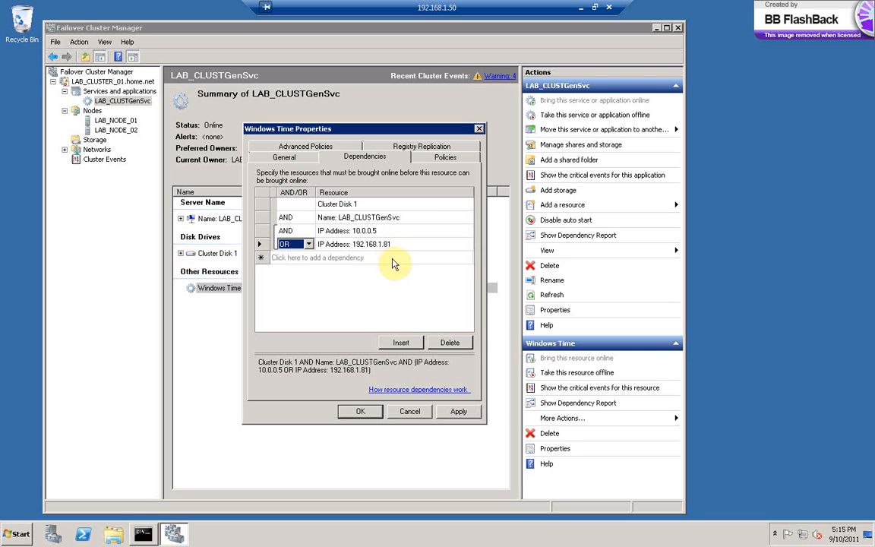
Step: Remove both IP Address dependency rows from the Windows Time resource and close its properties
left_click(403, 342)
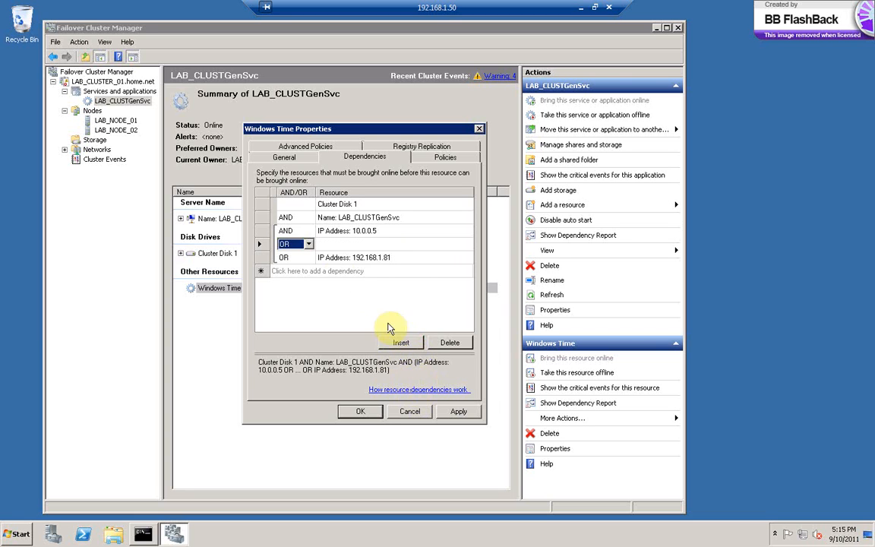
left_click(450, 344)
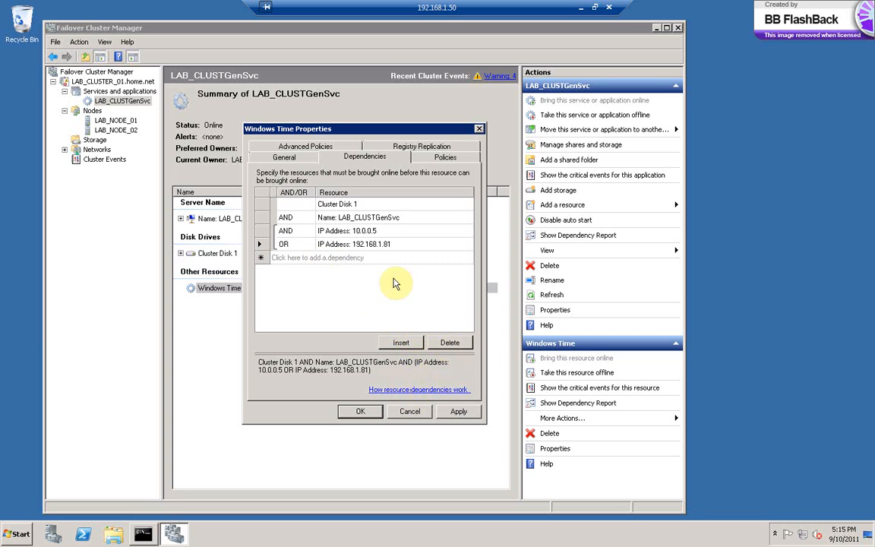
left_click(385, 243)
left_click(450, 342)
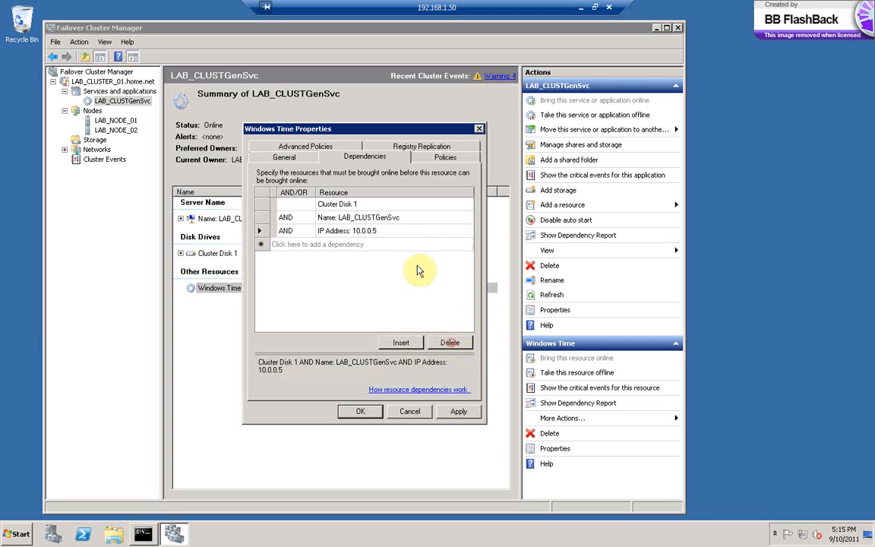
left_click(389, 230)
left_click(450, 343)
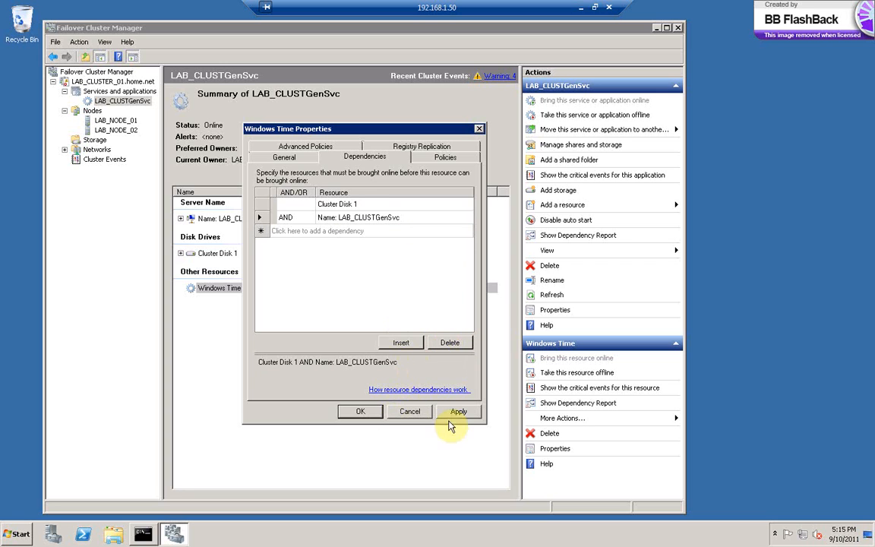
left_click(362, 411)
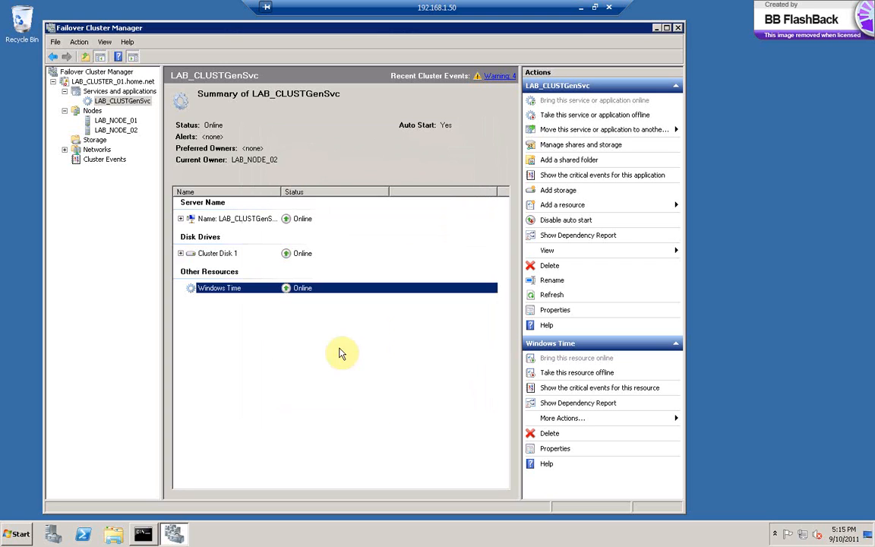
Step: Browse LAB_NODE_02's services and open the LAB_CLUSTGenSvc service from that node view
left_click(292, 314)
left_click(217, 287)
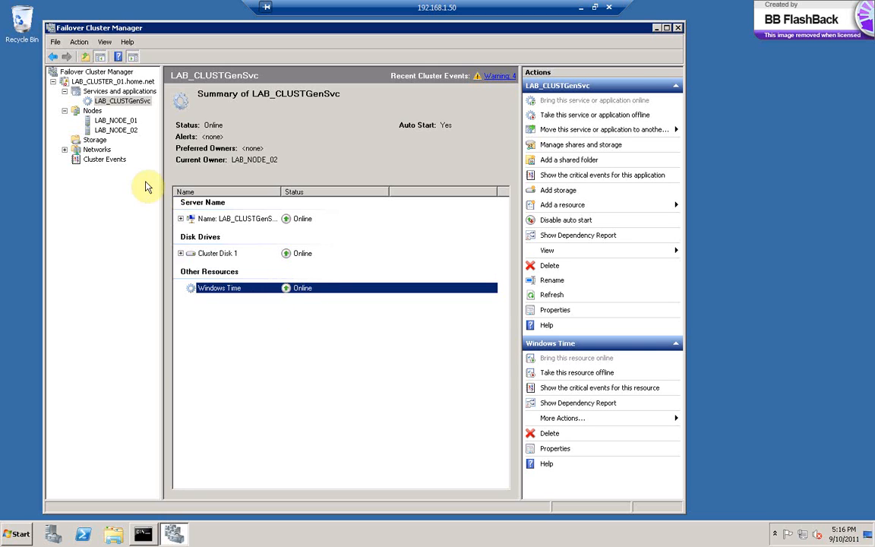
left_click(115, 130)
left_click(251, 105)
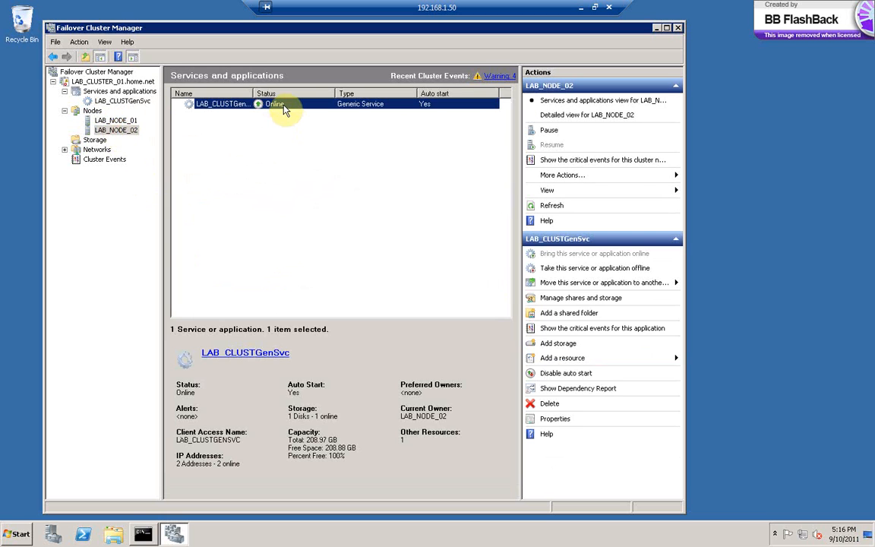
double_click(258, 102)
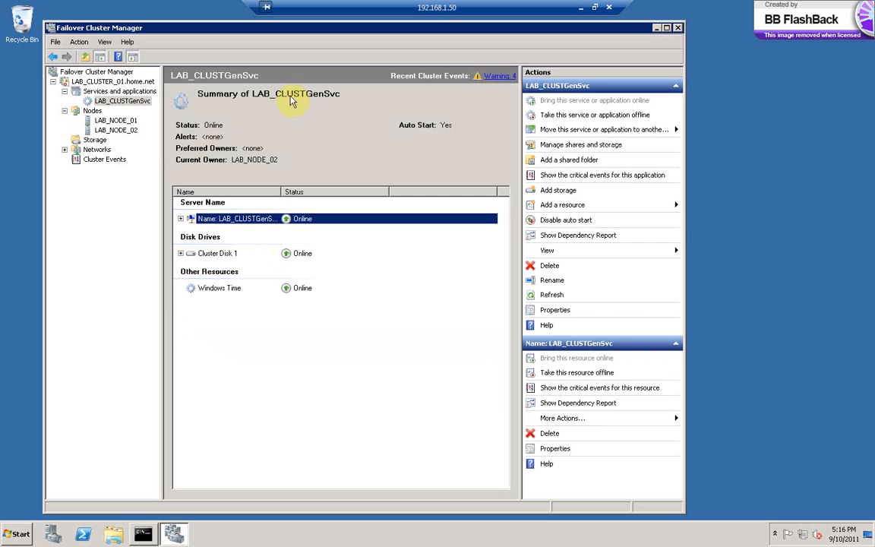
left_click(105, 134)
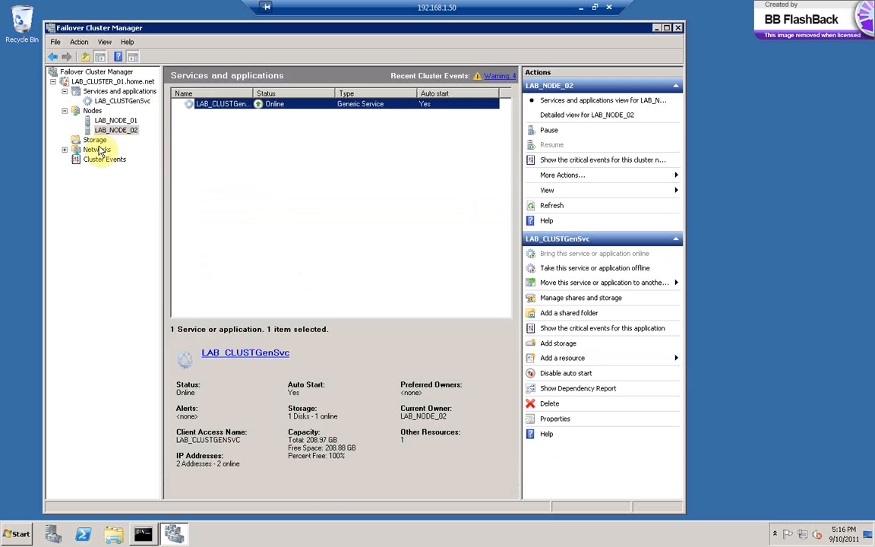
Step: Review the cluster disks under Storage, then return to the LAB_CLUSTGenSvc summary
left_click(96, 142)
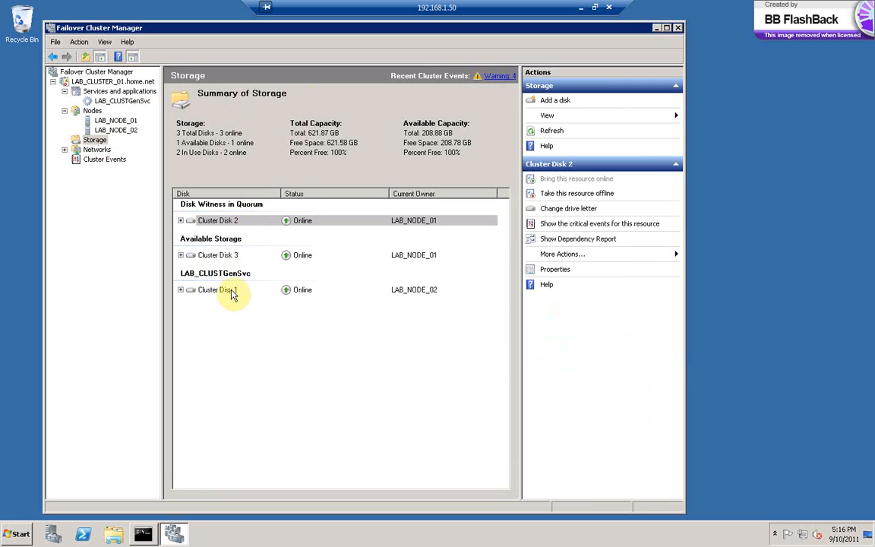
left_click(221, 291)
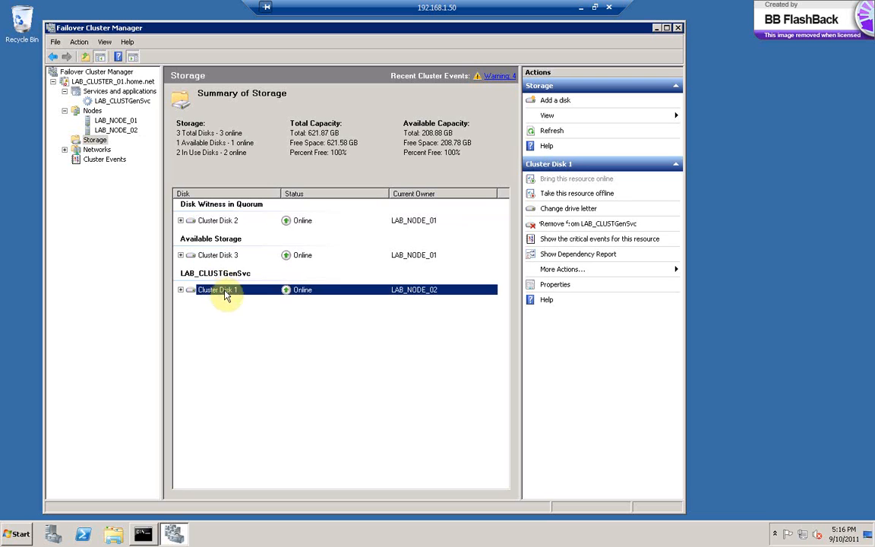
left_click(223, 259)
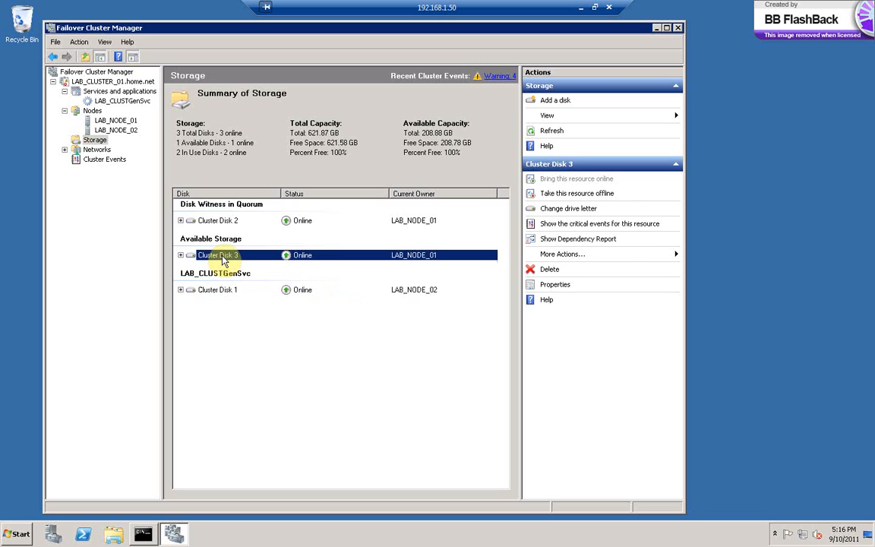
left_click(110, 92)
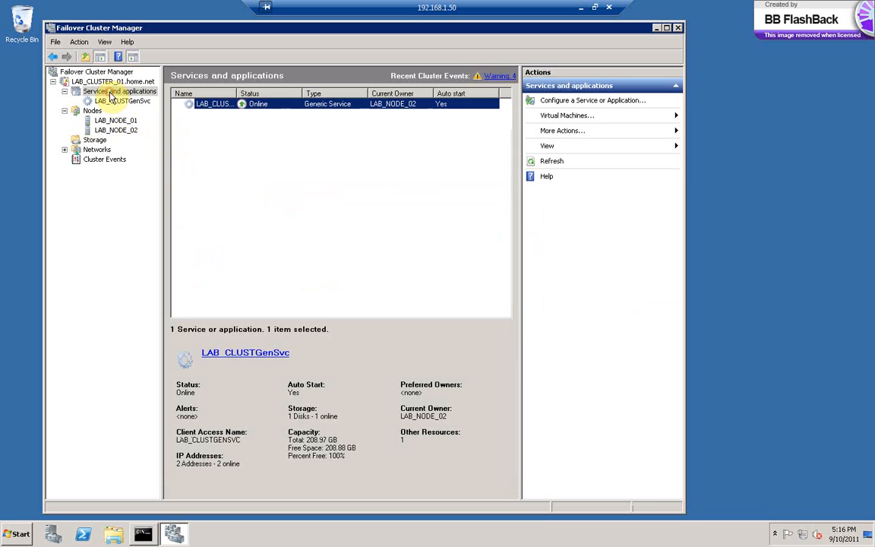
left_click(110, 101)
left_click(110, 92)
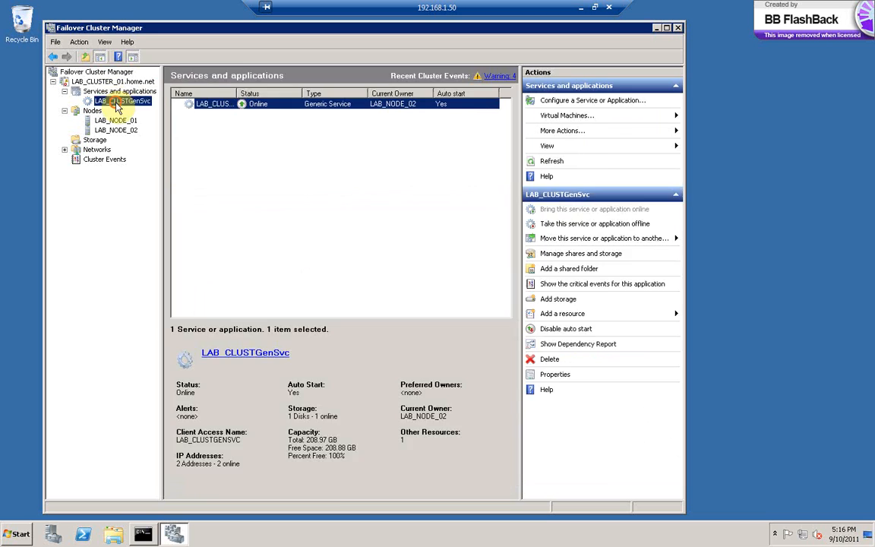
left_click(113, 102)
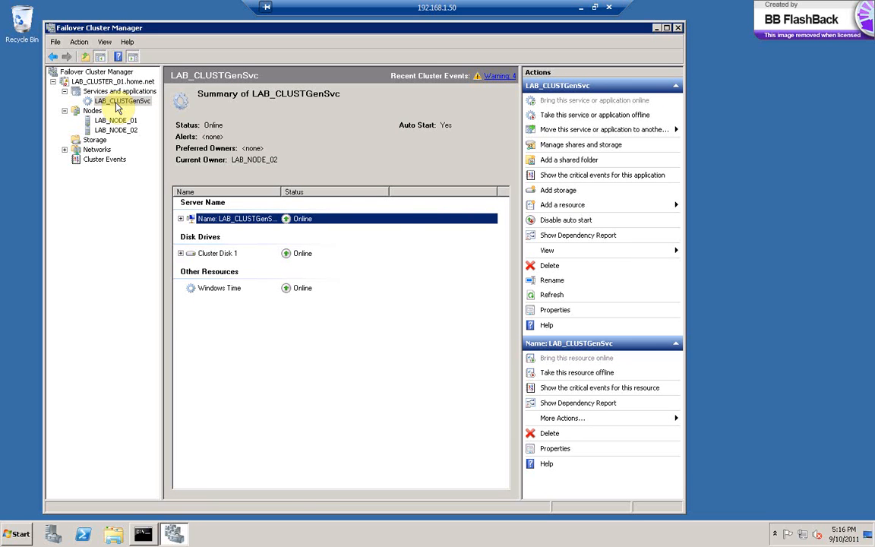
Step: Open the Add Storage dialog for LAB_CLUSTGenSvc and cancel without adding a disk
left_click(559, 190)
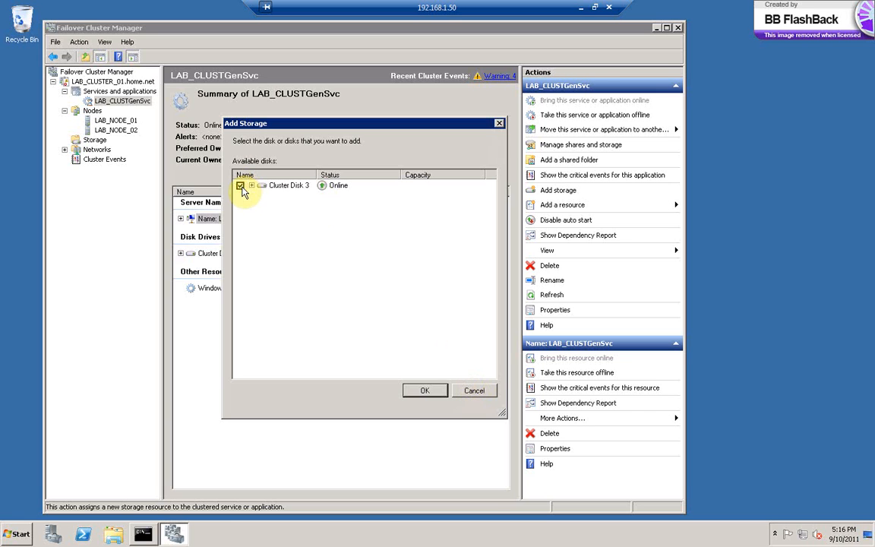
left_click(465, 394)
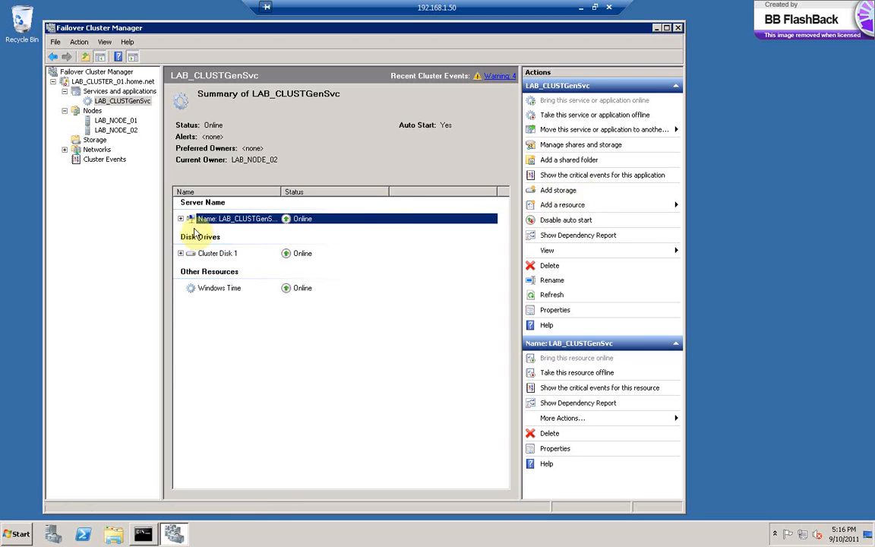
Step: Add a new IP Address resource to the LAB_CLUSTGenSvc service
left_click(233, 288)
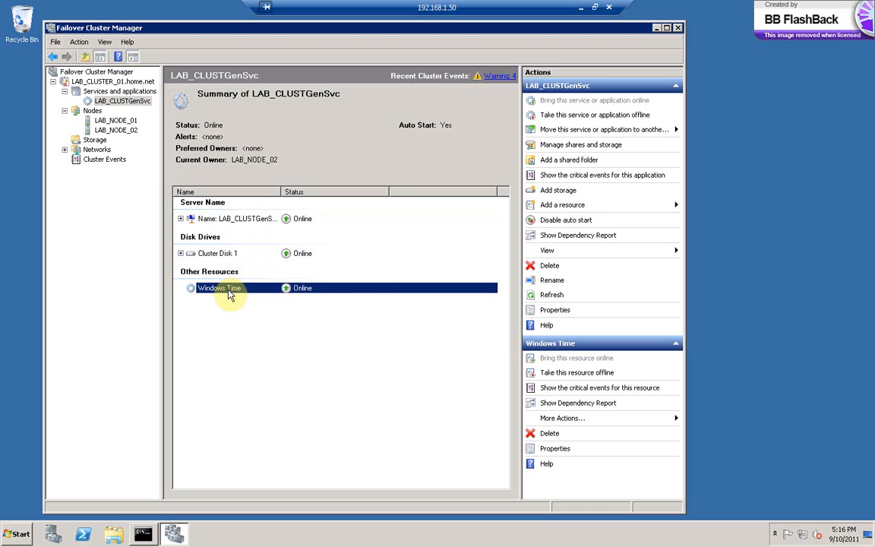
left_click(558, 206)
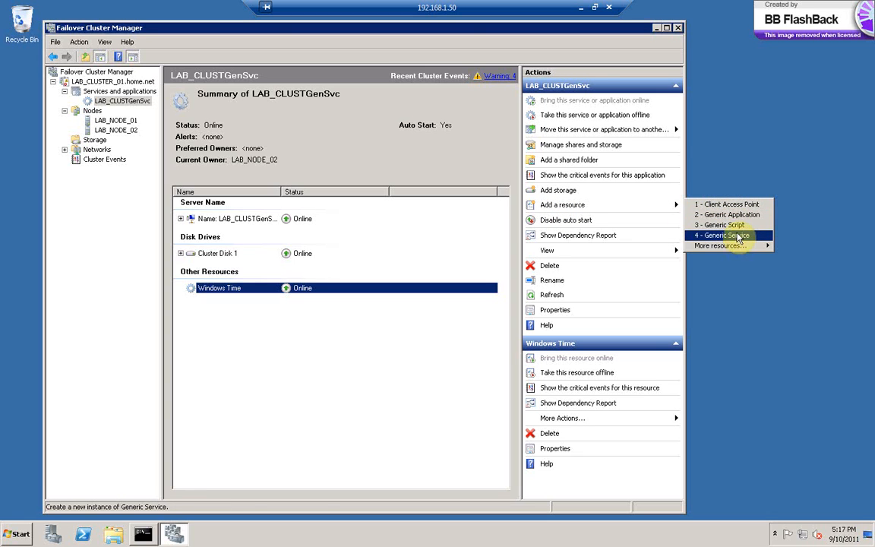
mouse_move(735, 247)
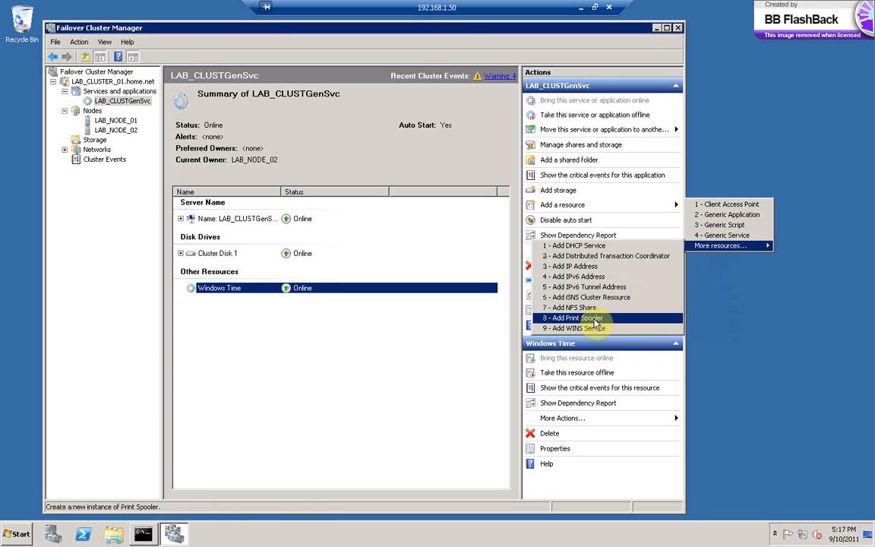
left_click(591, 277)
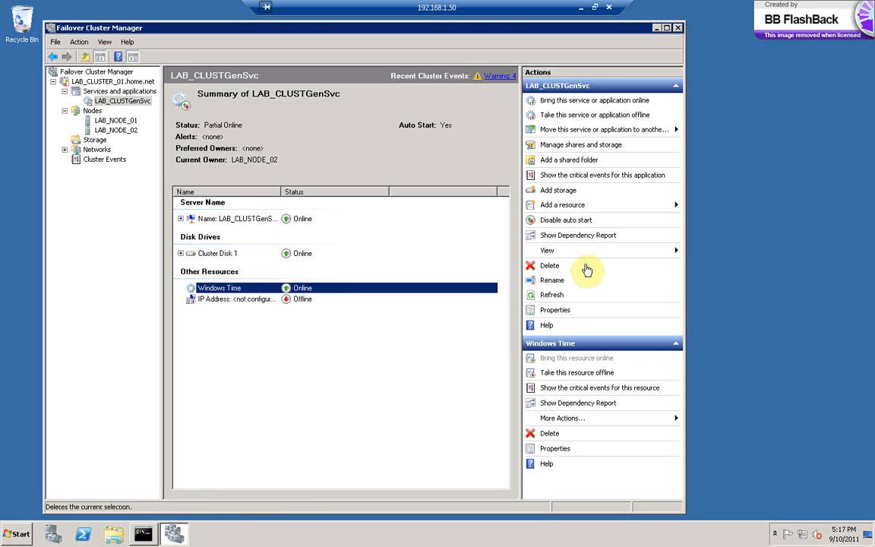
Step: Try to apply network 10.0.0.0/8 to the new IP address resource in its properties
left_click(226, 304)
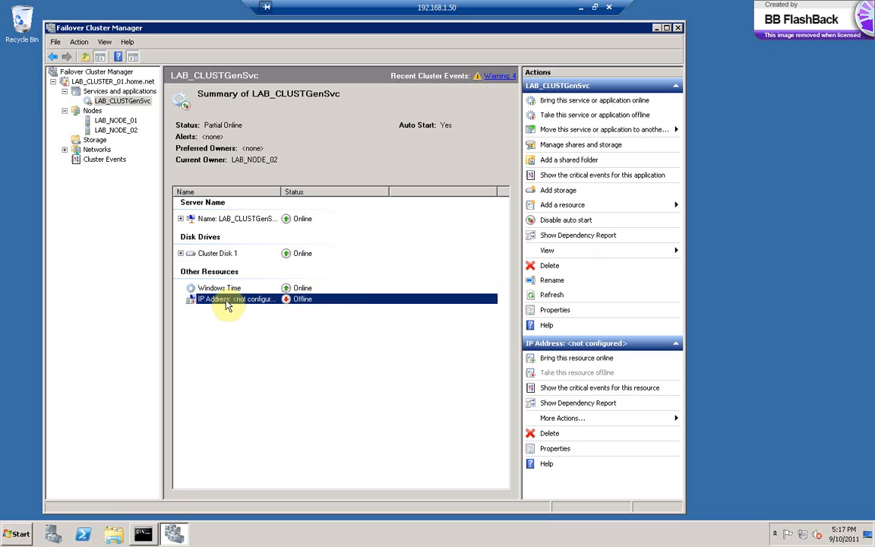
right_click(226, 304)
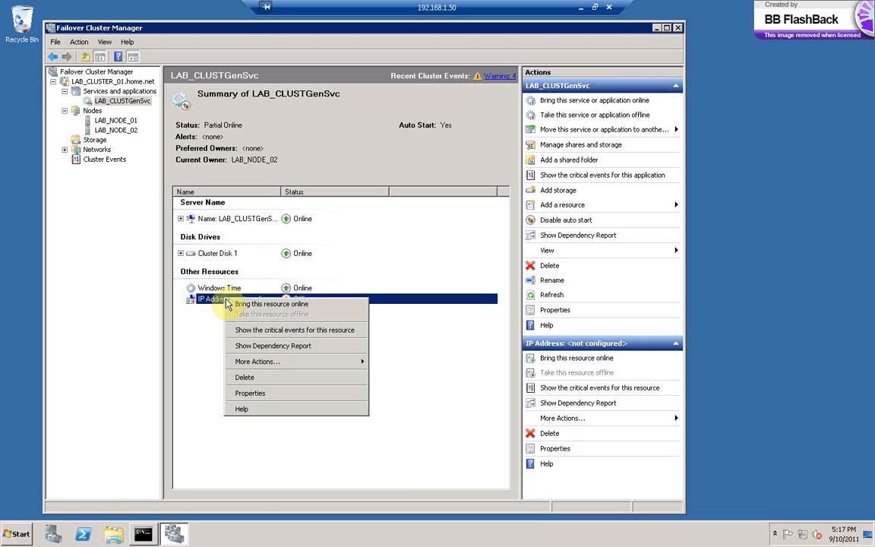
left_click(259, 393)
left_click(356, 228)
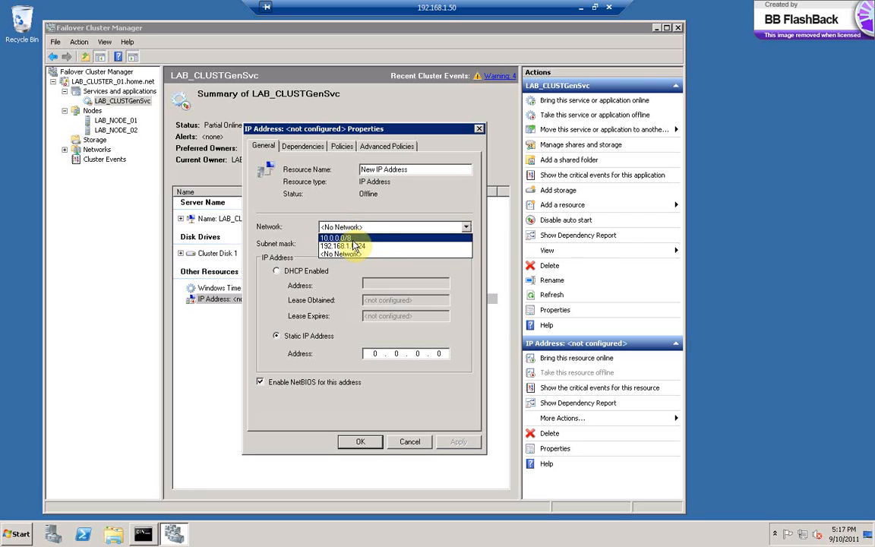
left_click(354, 238)
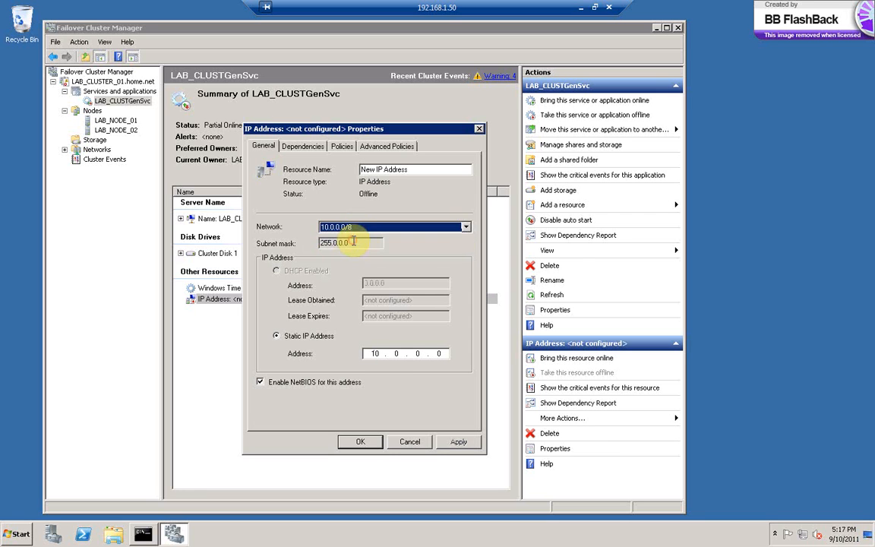
left_click(434, 441)
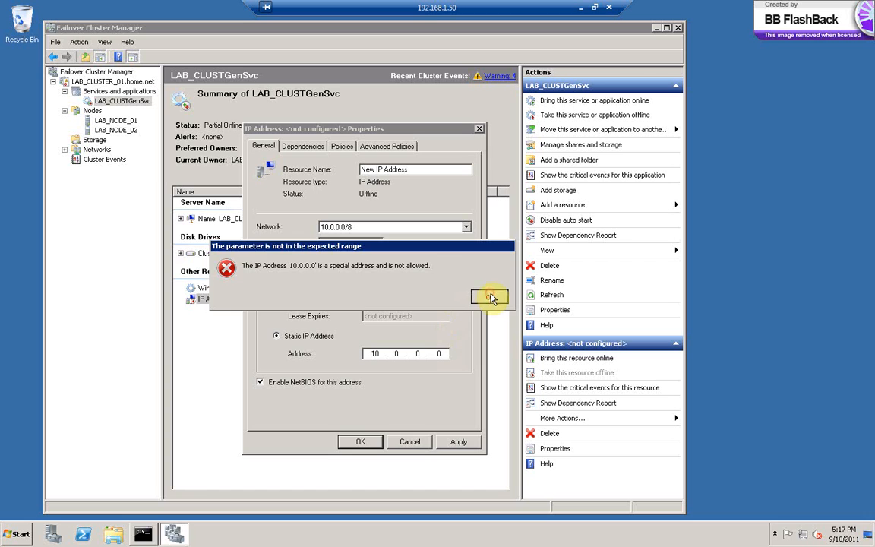
left_click(490, 294)
Step: Try applying network 192.168.1.0/24 to the IP address resource, then cancel the properties dialog
left_click(372, 226)
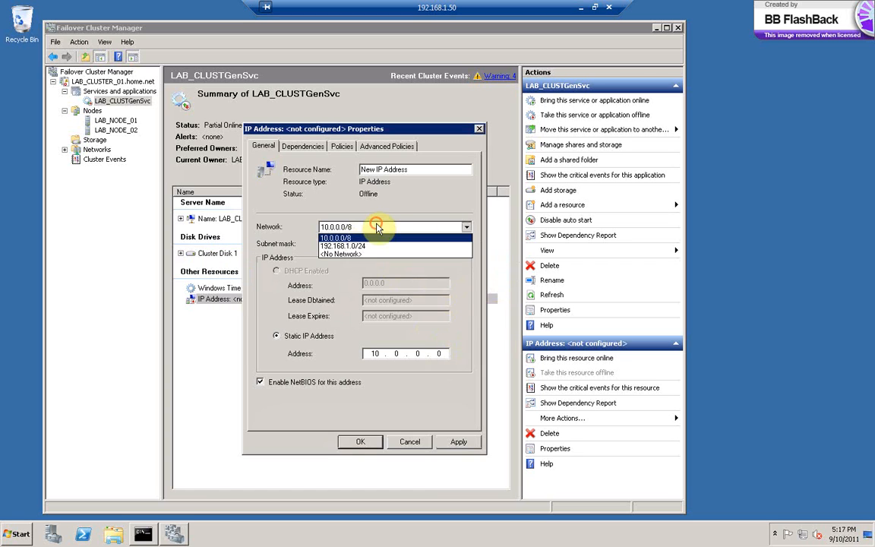
left_click(372, 243)
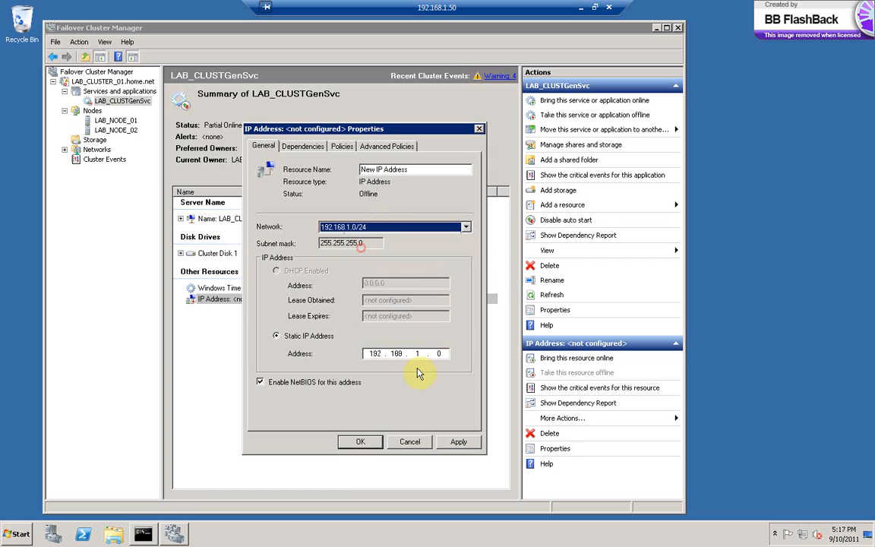
left_click(452, 441)
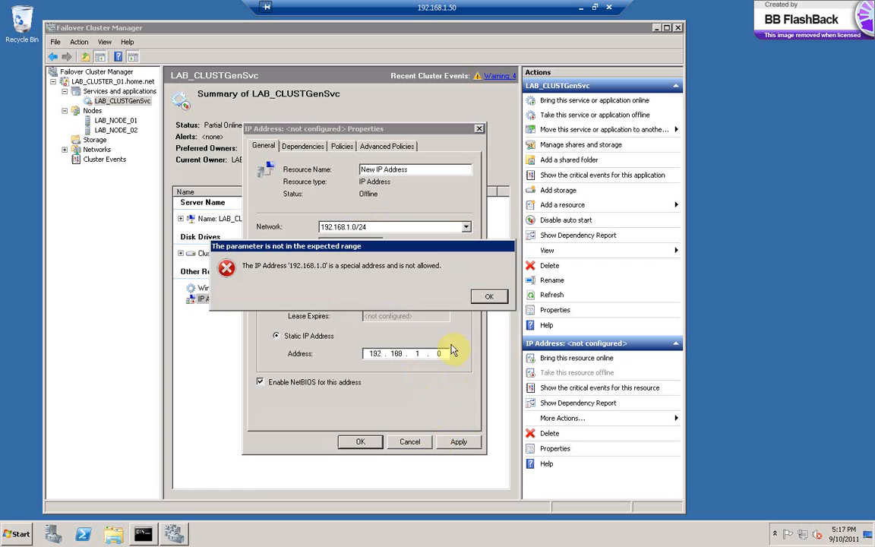
left_click(489, 297)
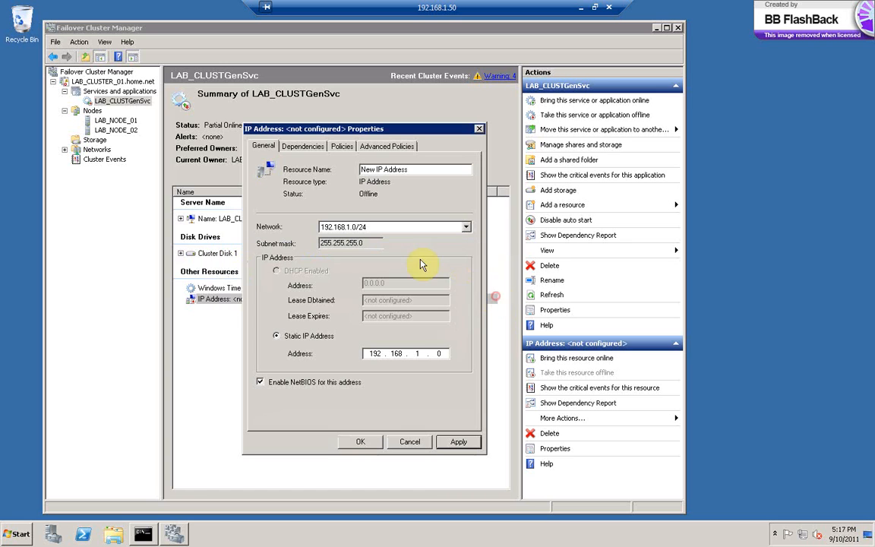
double_click(437, 353)
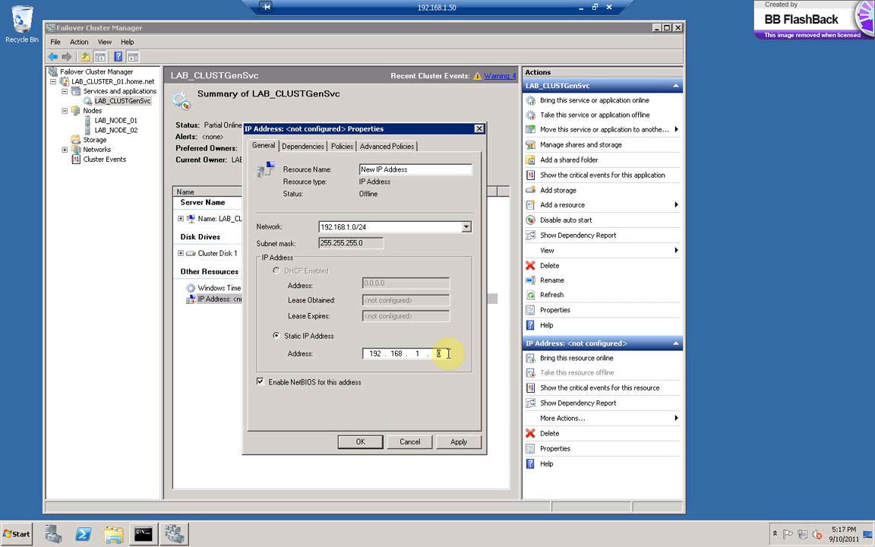
left_click(410, 442)
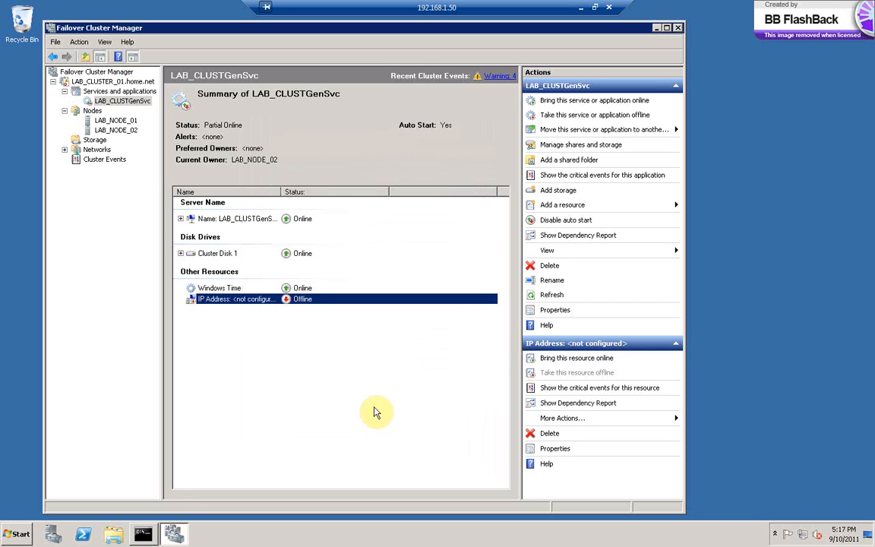
Step: Delete the unconfigured IP Address resource from the service
right_click(251, 305)
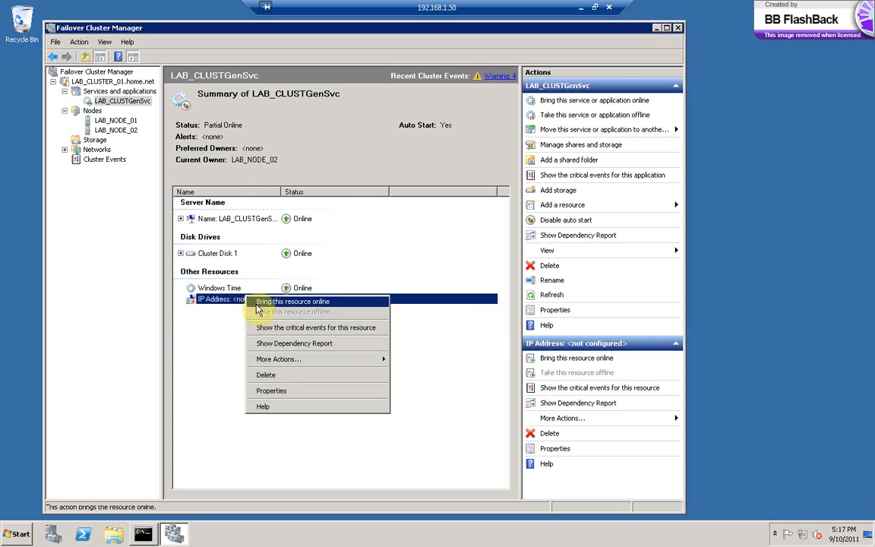
left_click(277, 376)
left_click(341, 272)
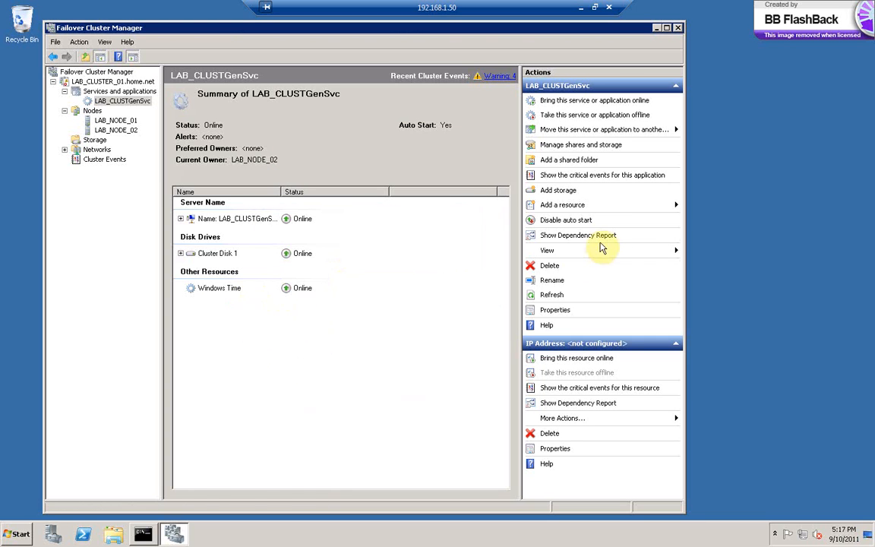
Step: Add a Client Access Point named LAB_CLUSTGenSv1 with IP addresses 10.0.0.6 and 192.168.1.82 to the service
left_click(629, 206)
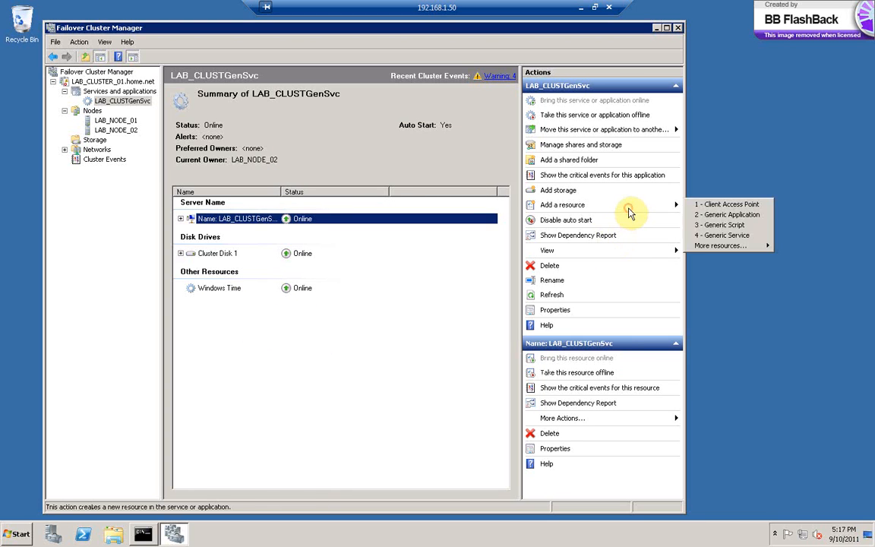
left_click(727, 207)
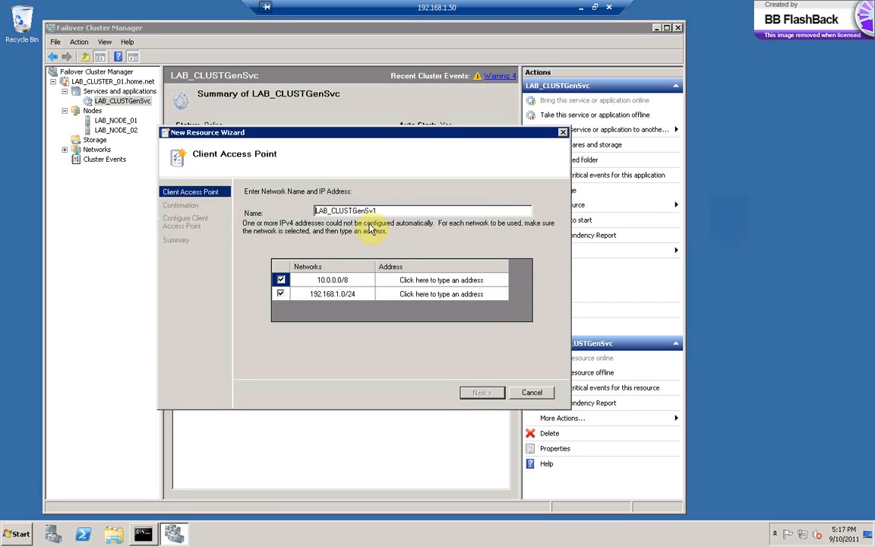
left_click(472, 281)
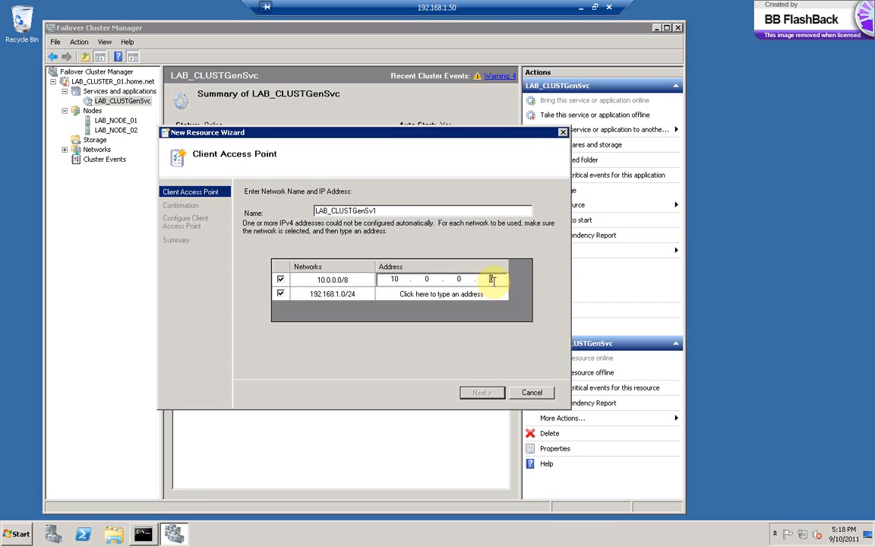
double_click(492, 280)
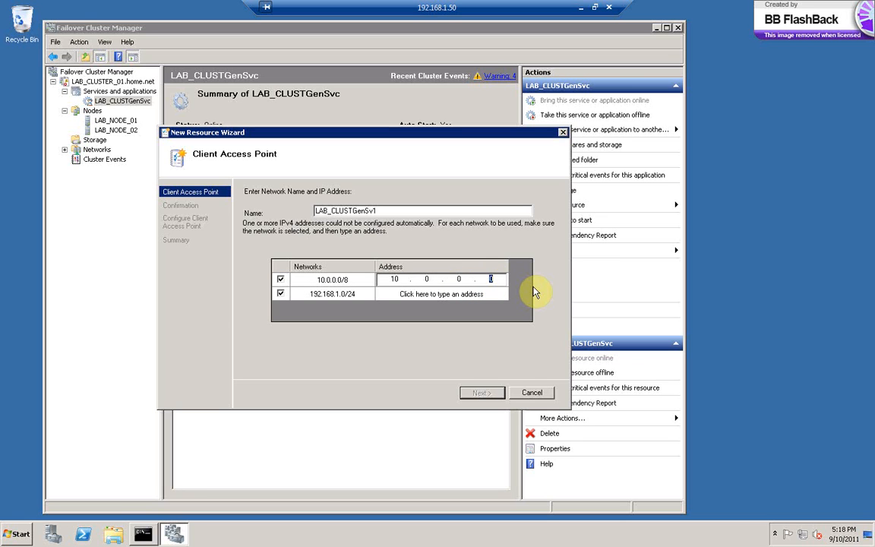
type("6")
left_click(498, 300)
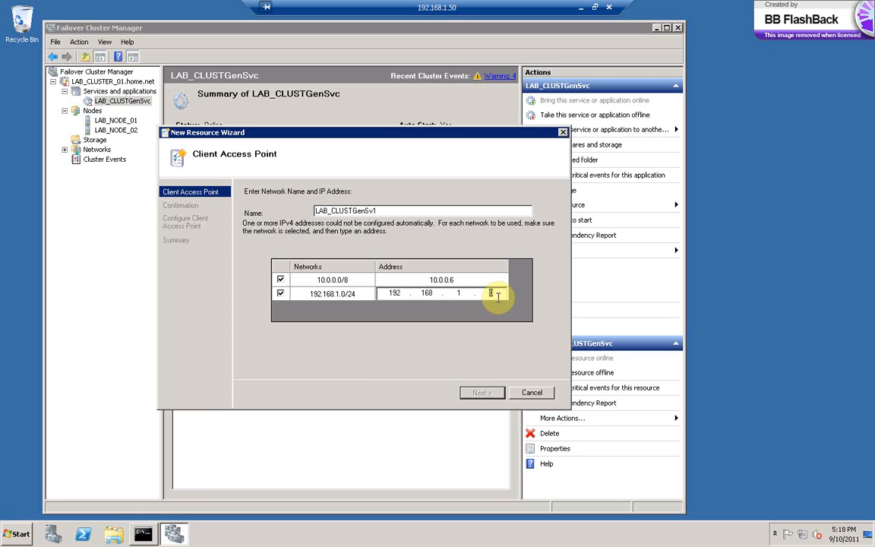
type("82")
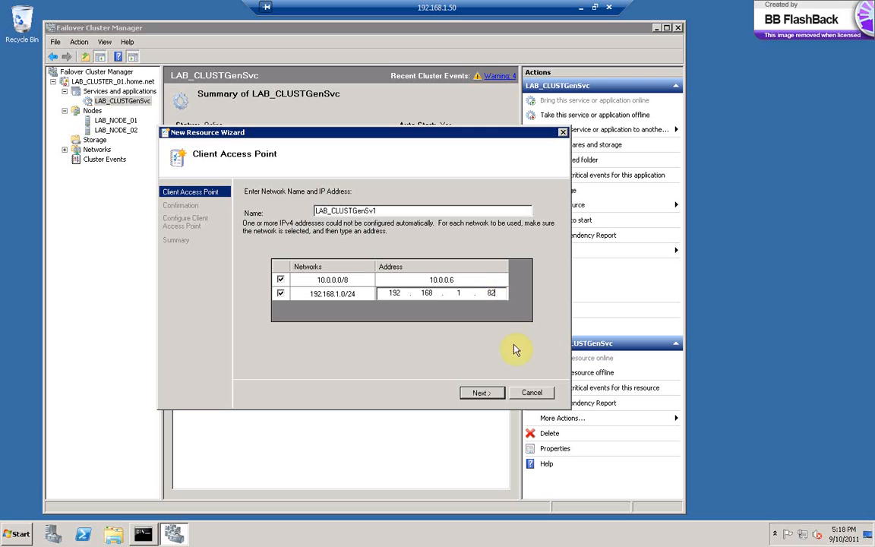
left_click(484, 395)
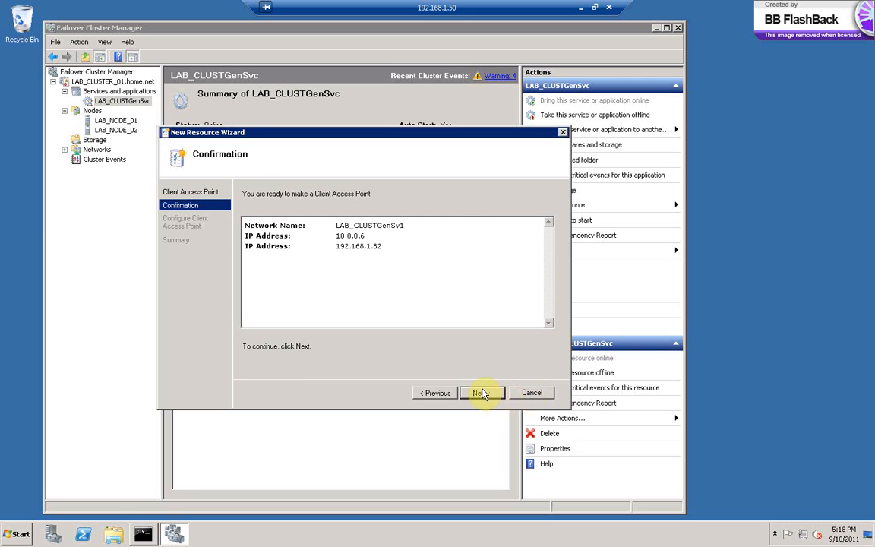
left_click(481, 392)
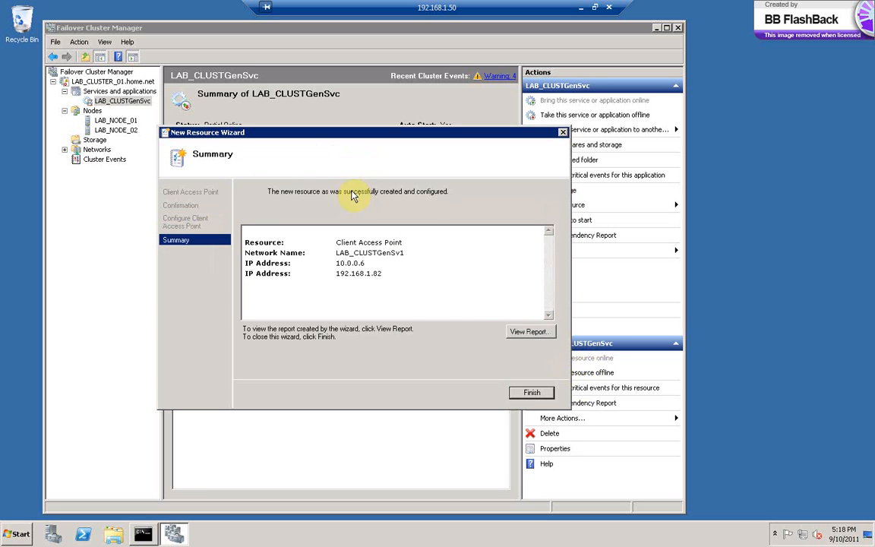
left_click(532, 395)
Step: Review the new network name resource's properties, including its dependencies and restart policies, then close the dialog
left_click(241, 233)
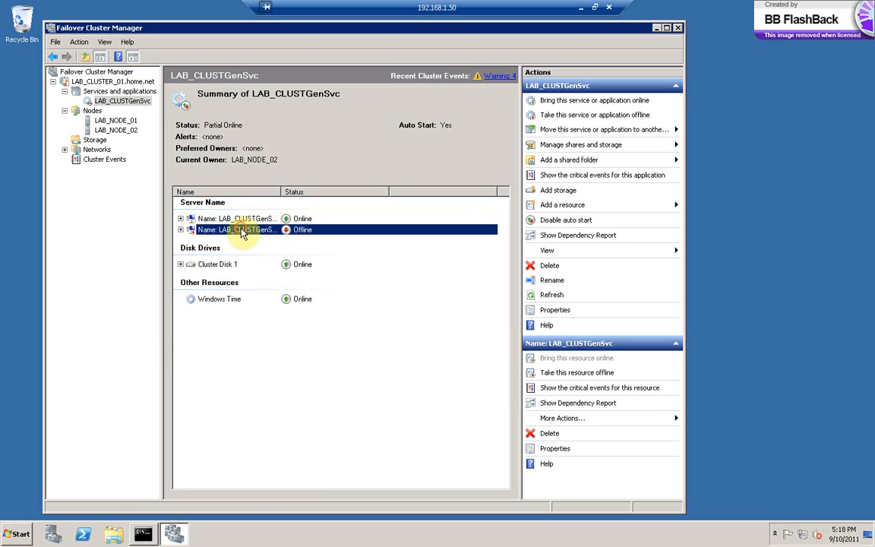
left_click(228, 218)
left_click(237, 230)
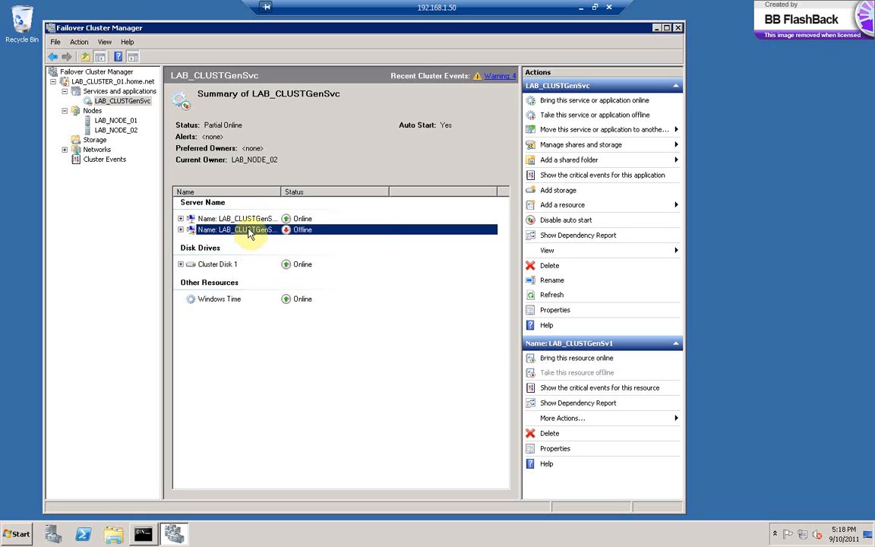
right_click(248, 232)
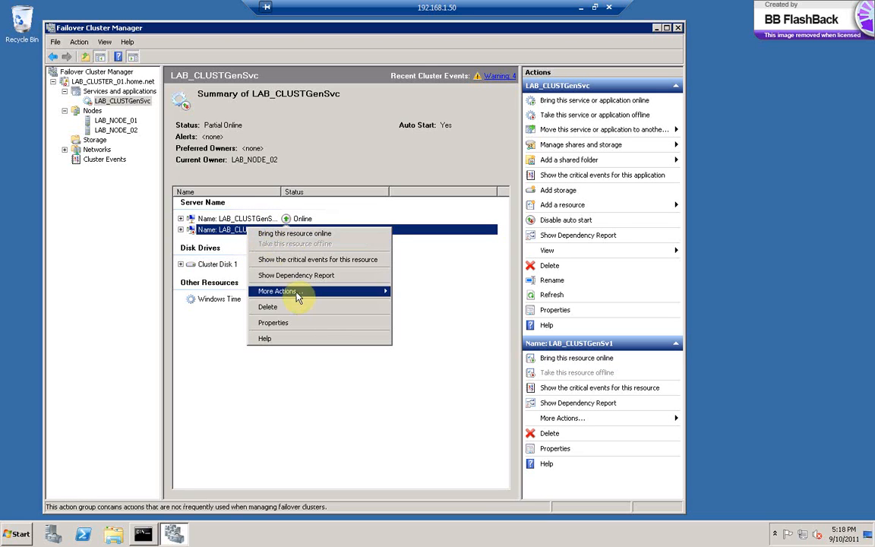
mouse_move(298, 298)
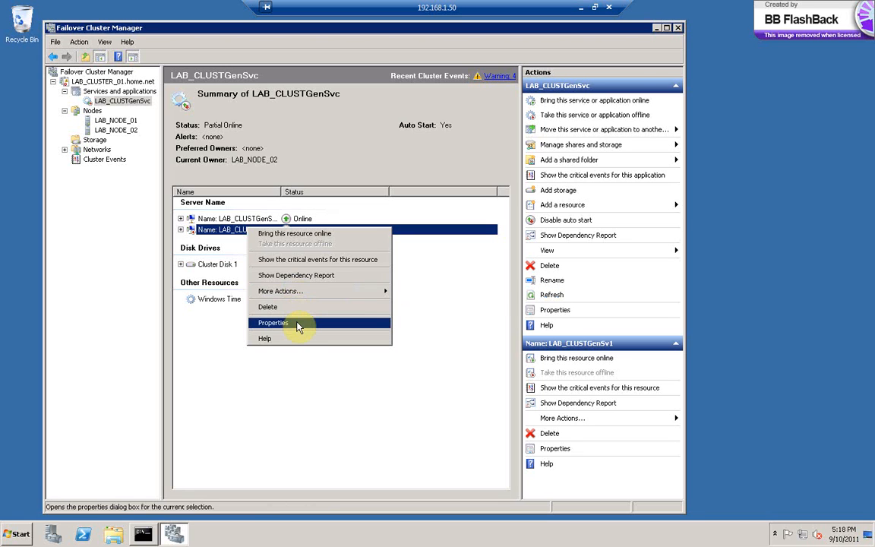
left_click(298, 325)
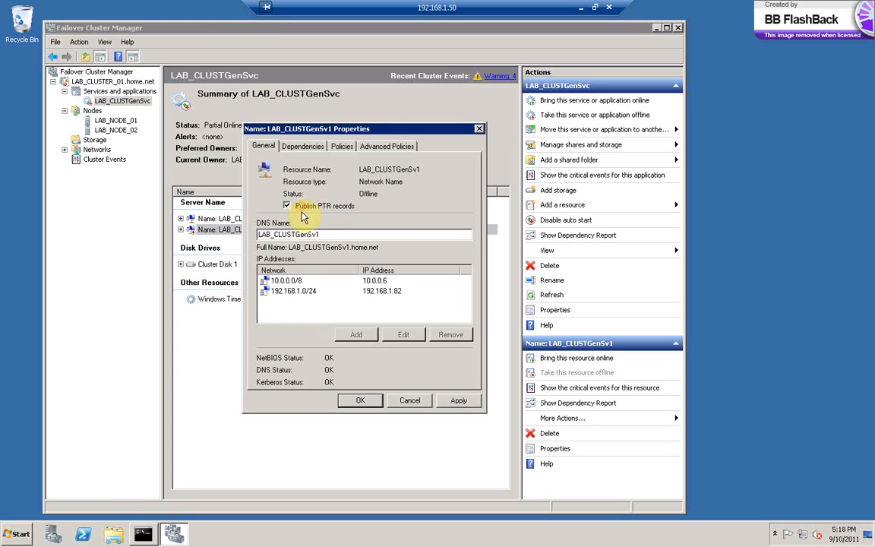
left_click(305, 146)
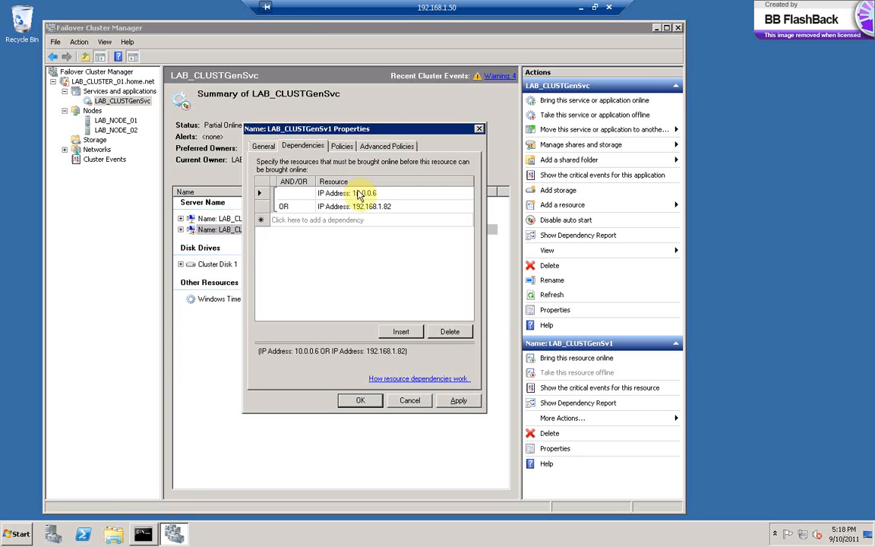
left_click(348, 149)
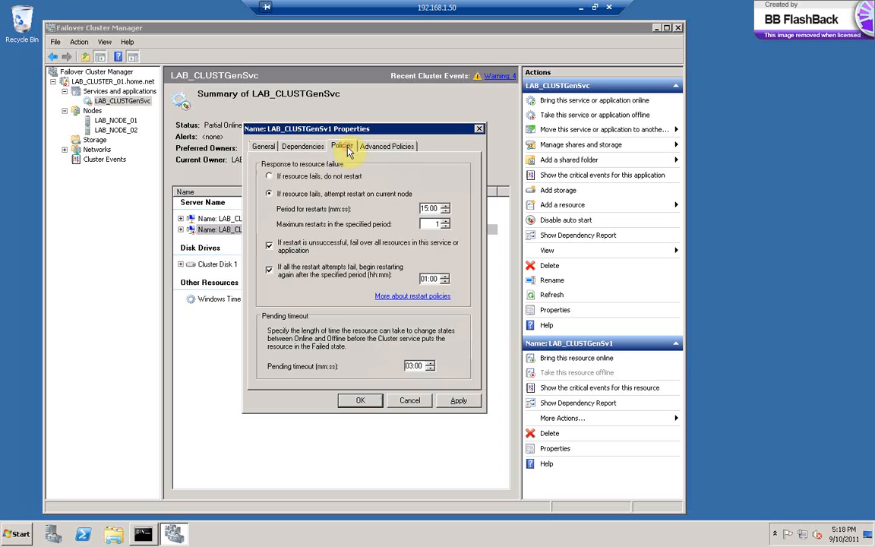
left_click(319, 148)
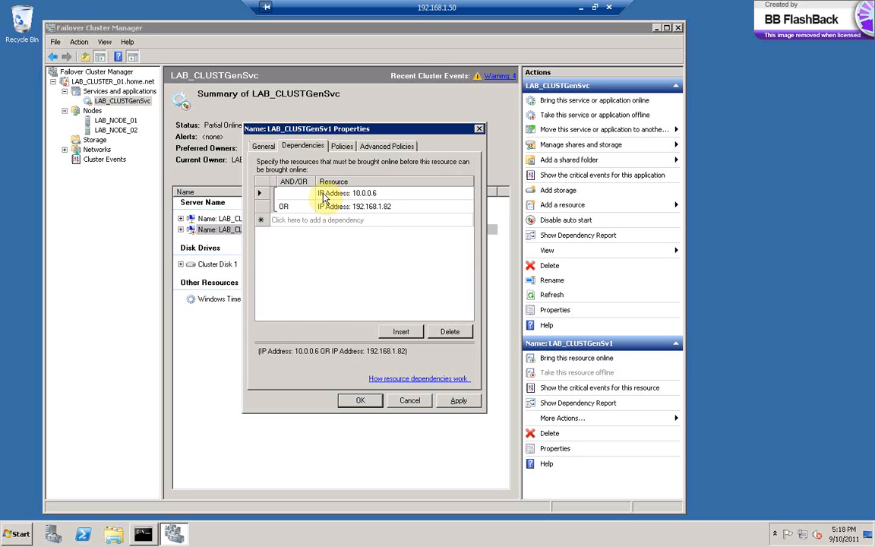
left_click(362, 195)
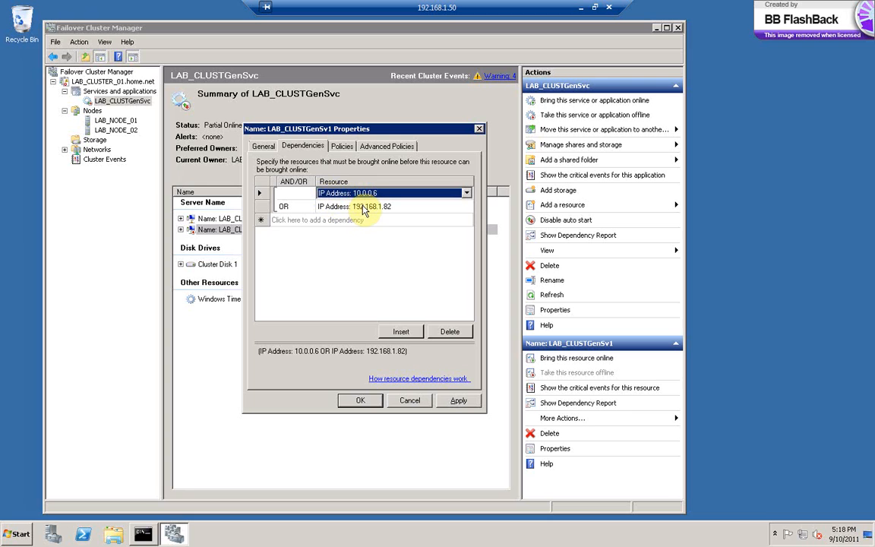
left_click(362, 207)
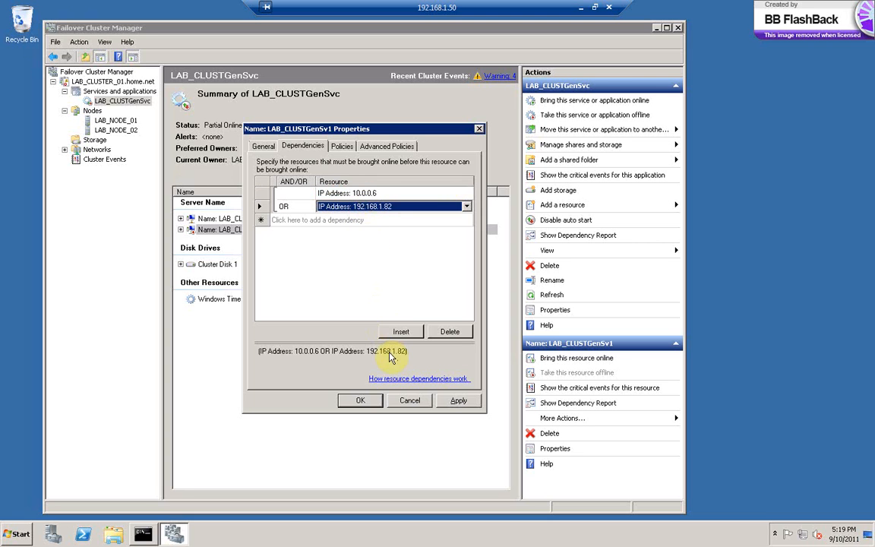
left_click(411, 399)
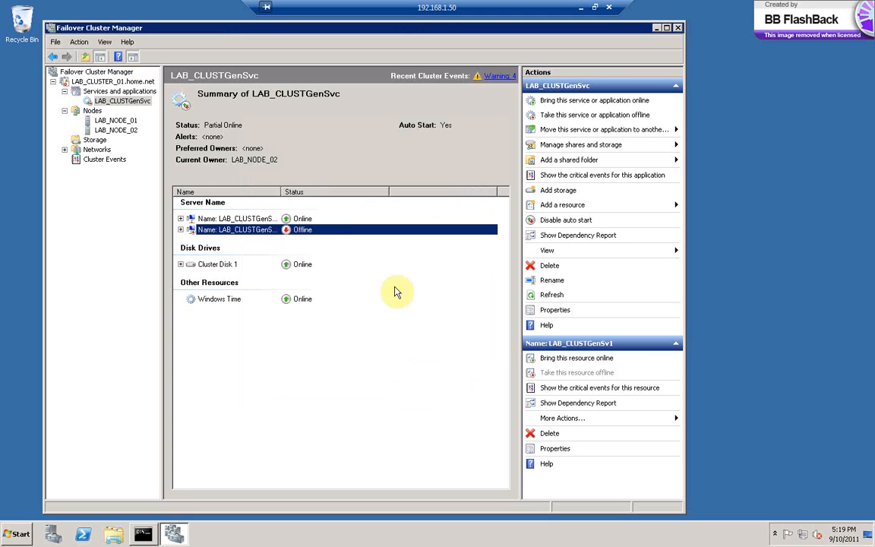
Step: Bring the new LAB_CLUSTGenSv1 network name resource online
right_click(339, 236)
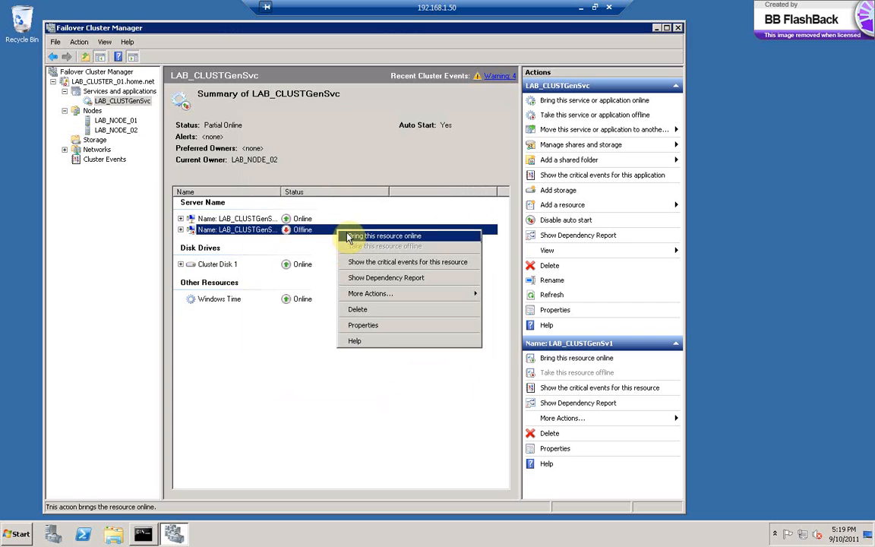
left_click(384, 236)
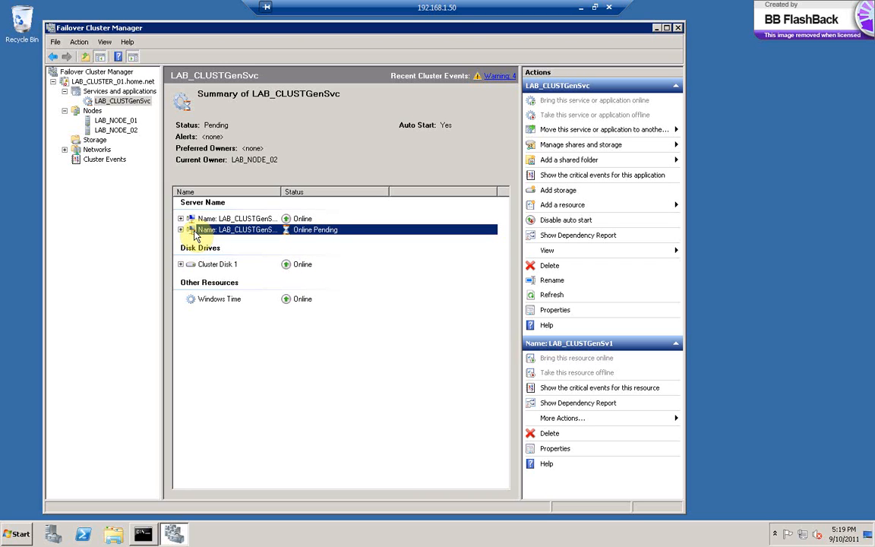
left_click(89, 101)
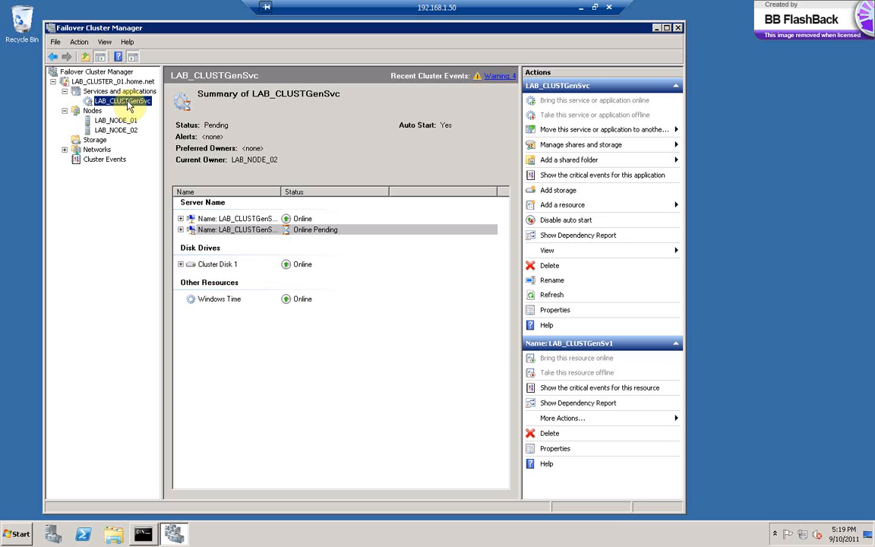
double_click(287, 230)
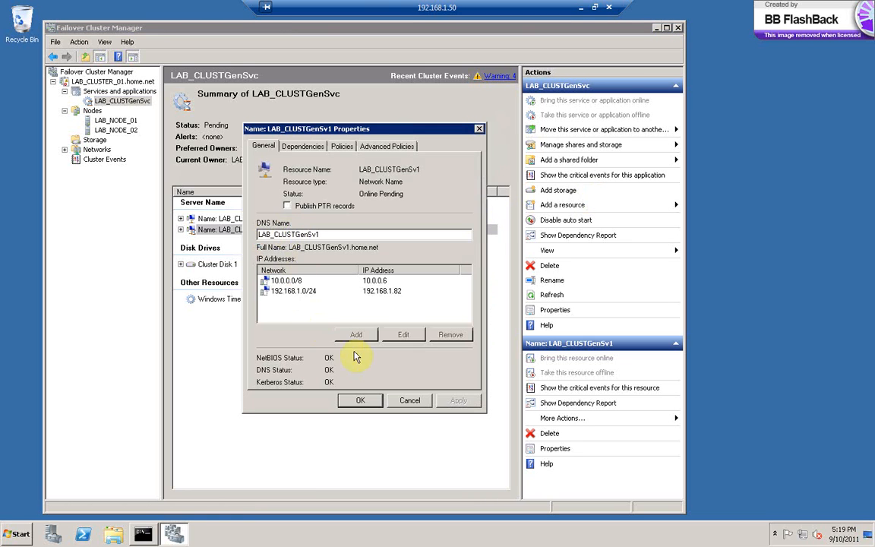
left_click(408, 402)
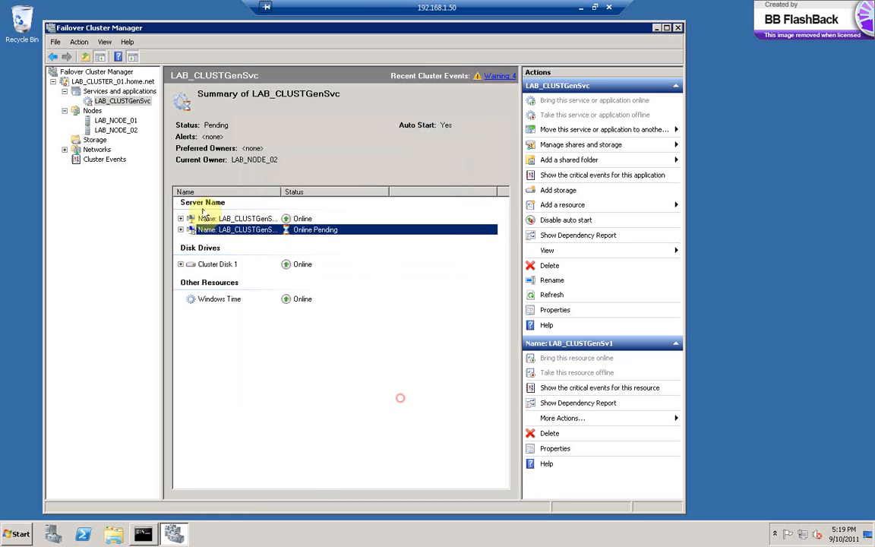
Step: Check the service's status from the node views and expand the network name resource to inspect its IP addresses
left_click(125, 131)
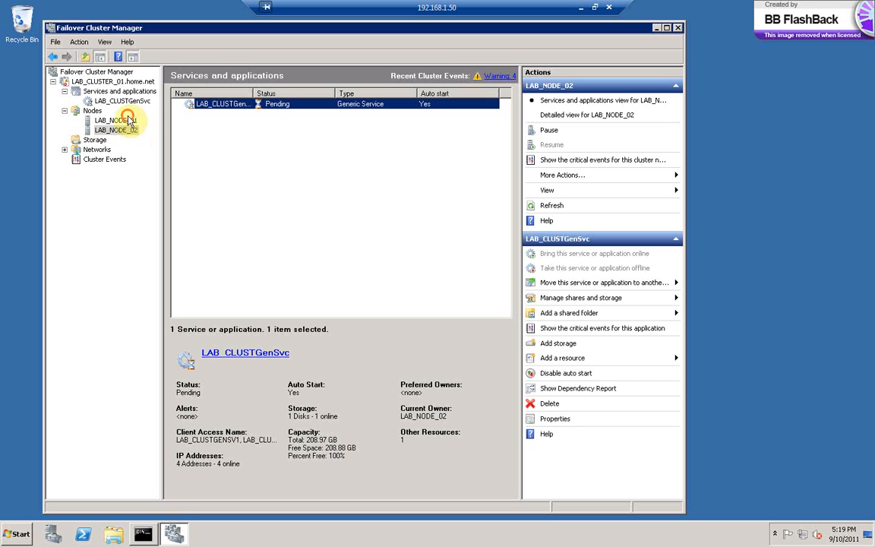
left_click(127, 120)
left_click(129, 131)
left_click(372, 107)
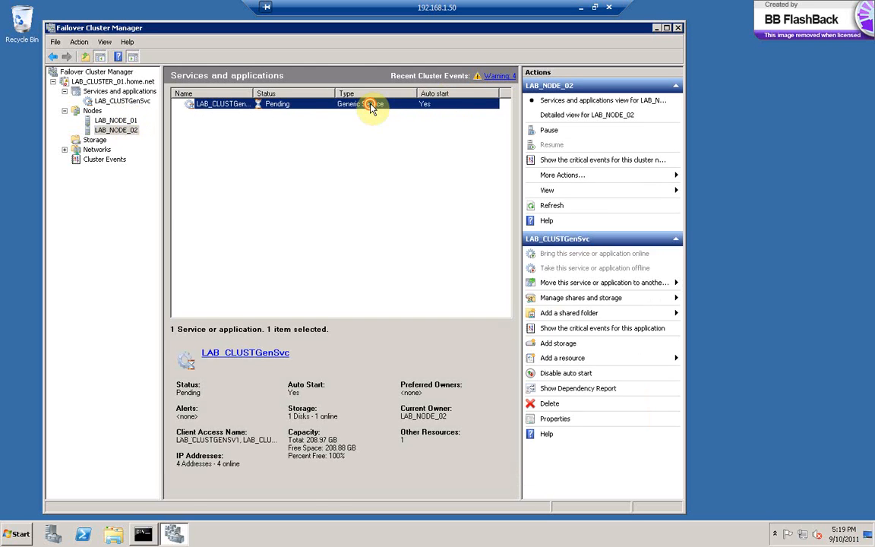
double_click(373, 106)
left_click(308, 229)
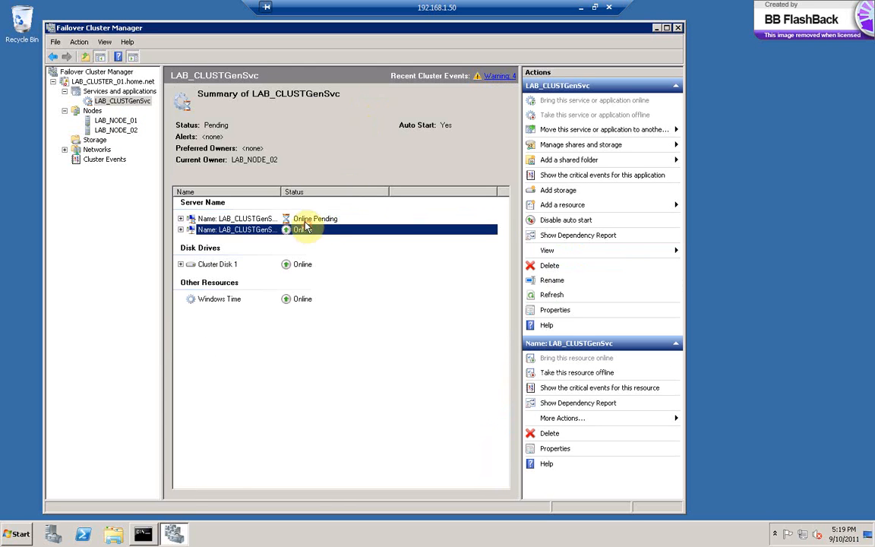
left_click(303, 219)
left_click(181, 218)
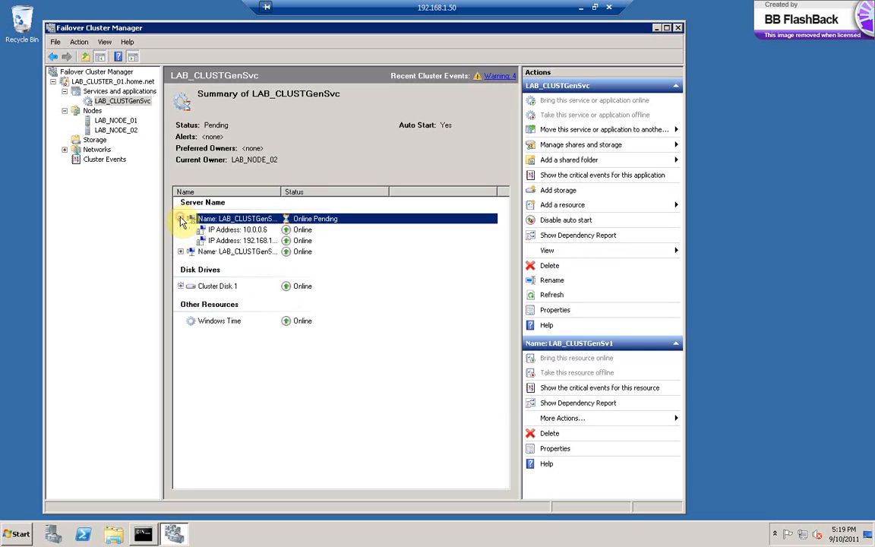
left_click(224, 229)
left_click(240, 240)
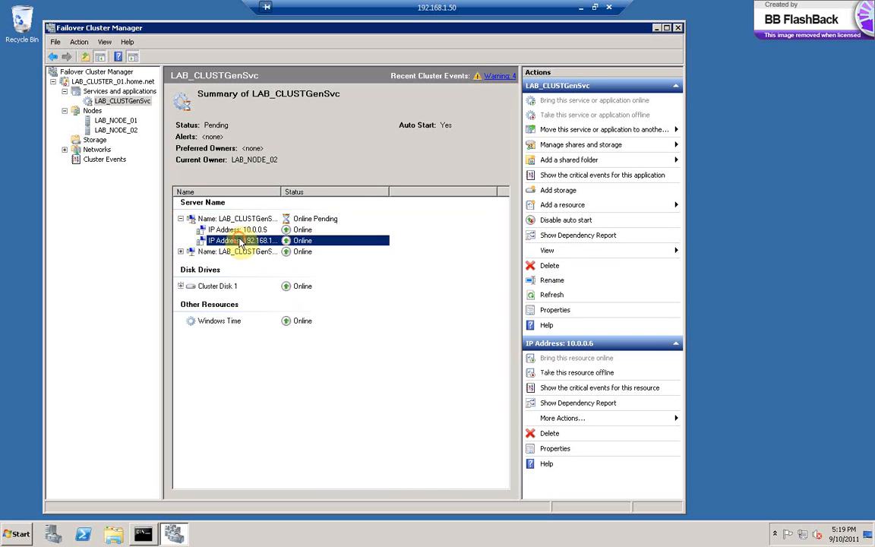
left_click(251, 219)
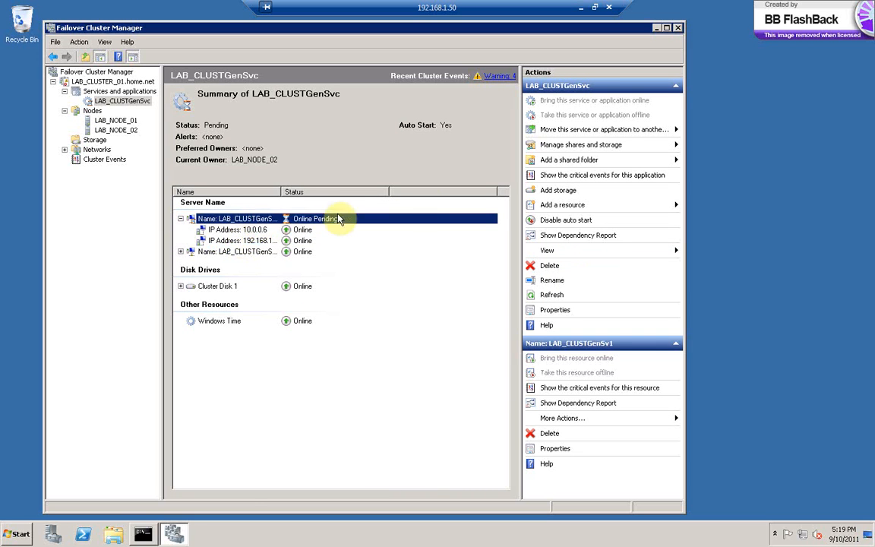
Step: Add Cluster Disk 3 as storage to the LAB_CLUSTGenSvc service
left_click(566, 190)
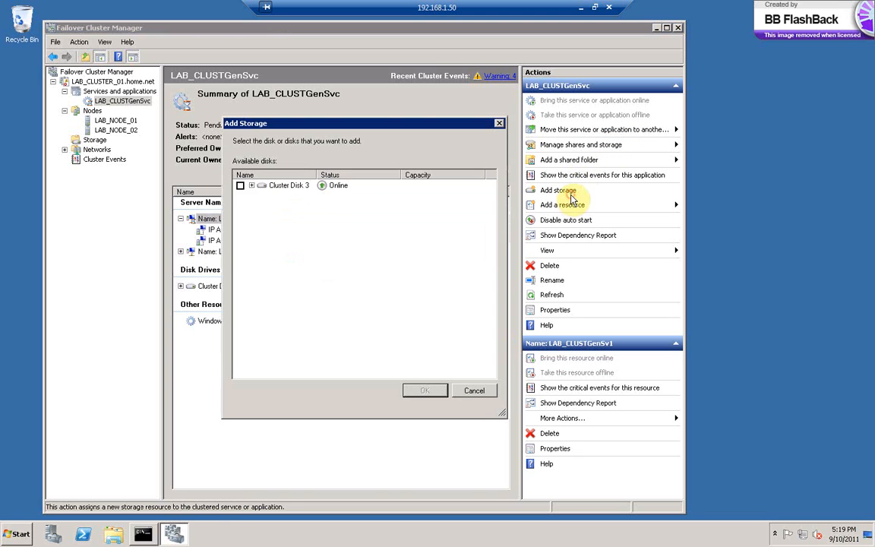
left_click(240, 185)
left_click(424, 391)
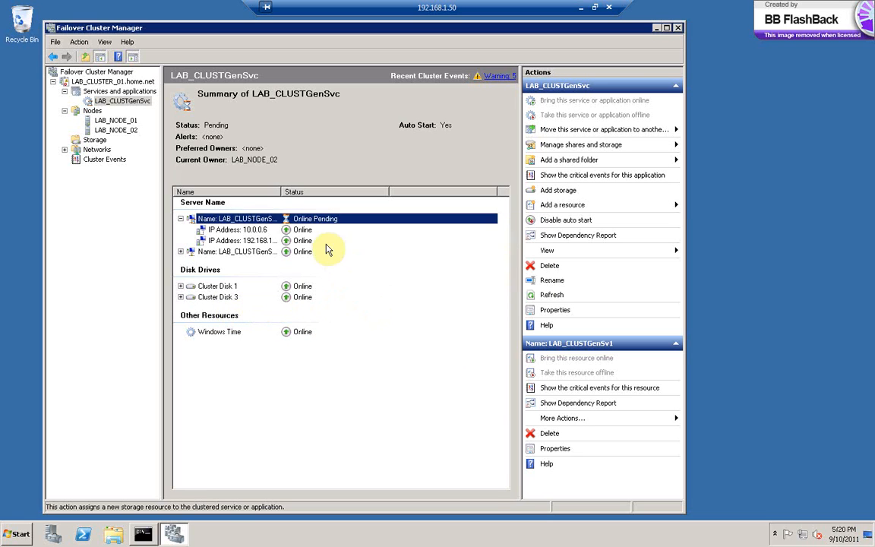
Step: Inspect the network name resource's advanced policies and restart policies, then close its properties
left_click(315, 231)
double_click(298, 221)
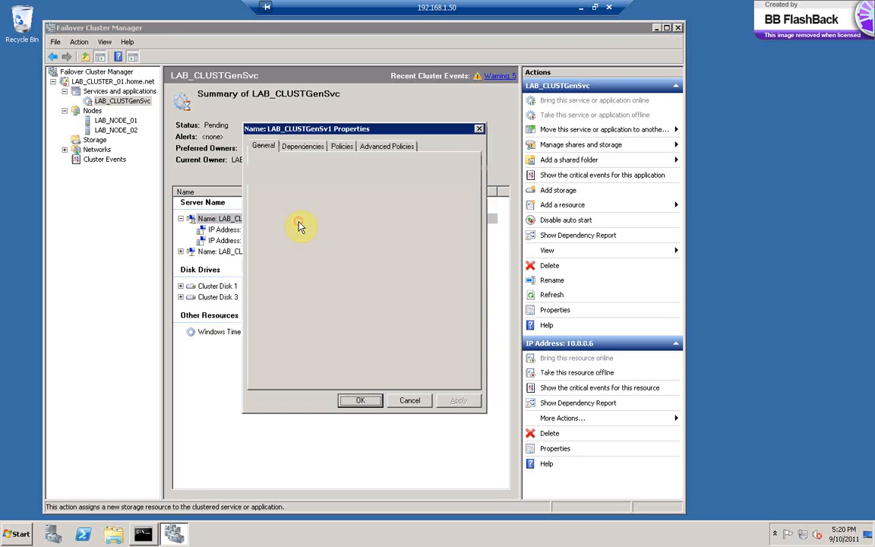
left_click(376, 147)
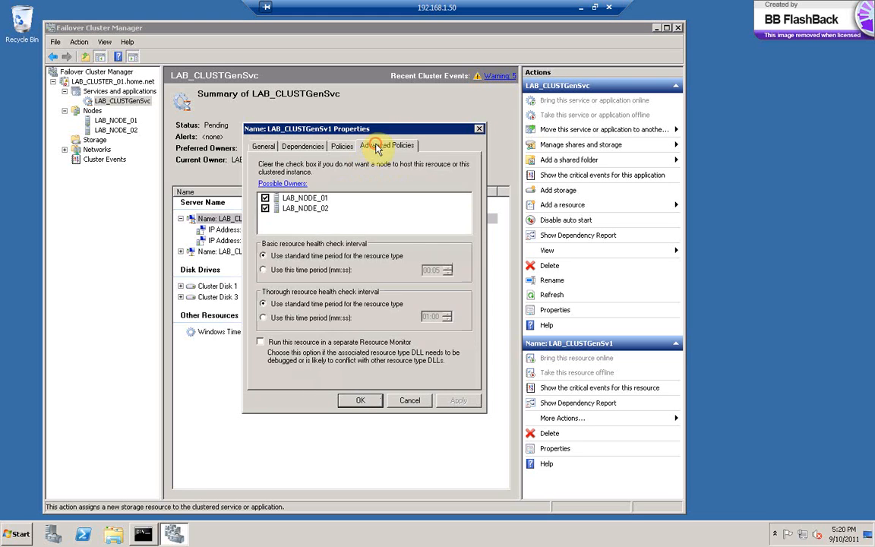
left_click(347, 148)
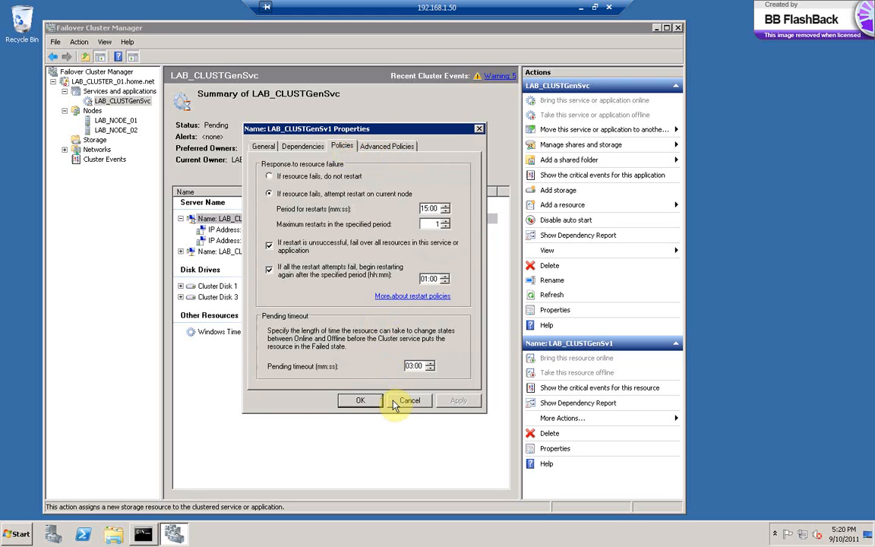
left_click(356, 402)
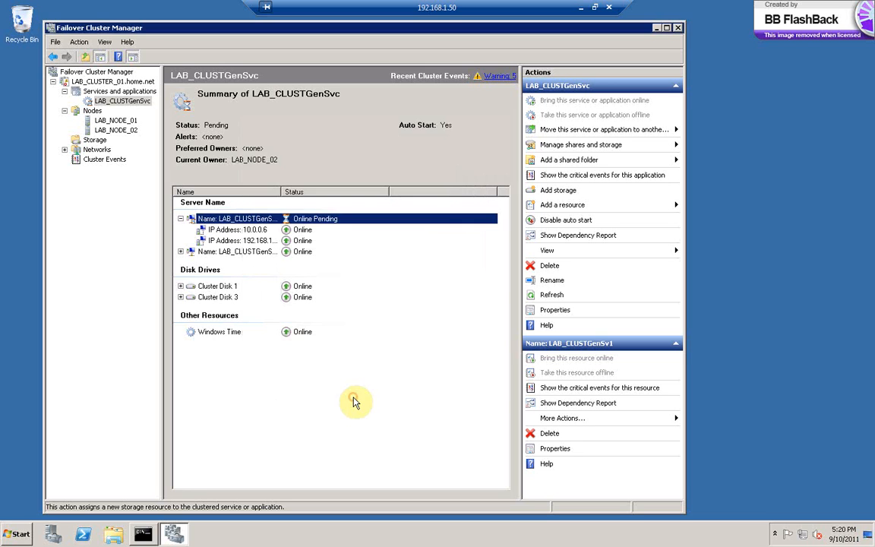
Step: Open the properties of the LAB_CLUSTGenSvc network name resource to review its DNS name and IP addresses, then cancel
left_click(357, 250)
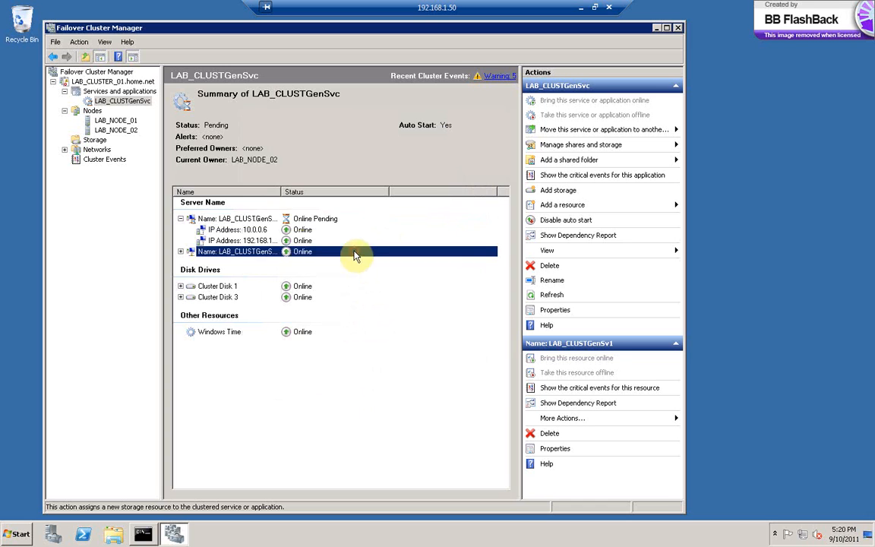
left_click(261, 219)
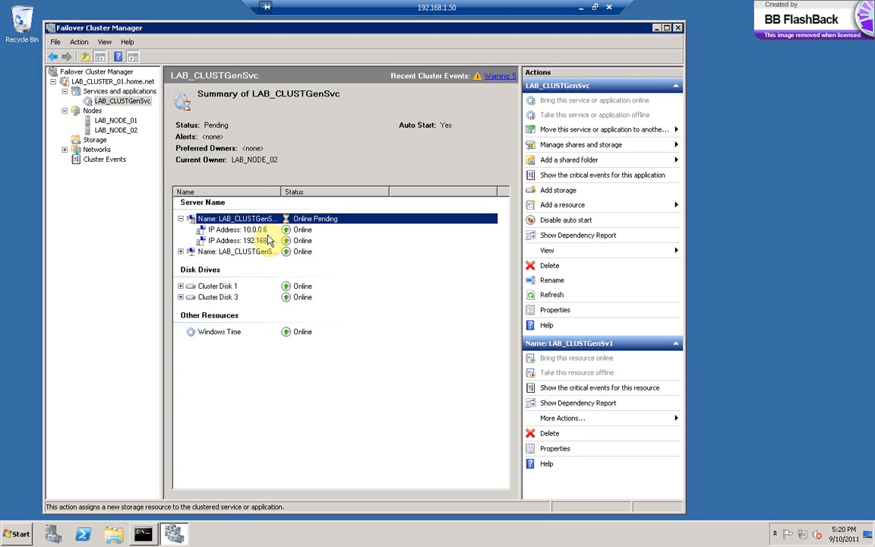
left_click(181, 218)
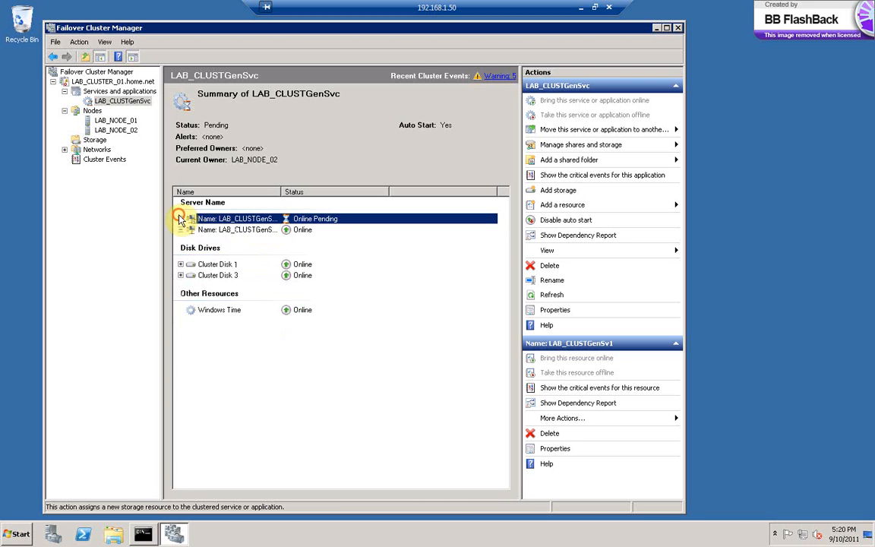
double_click(250, 231)
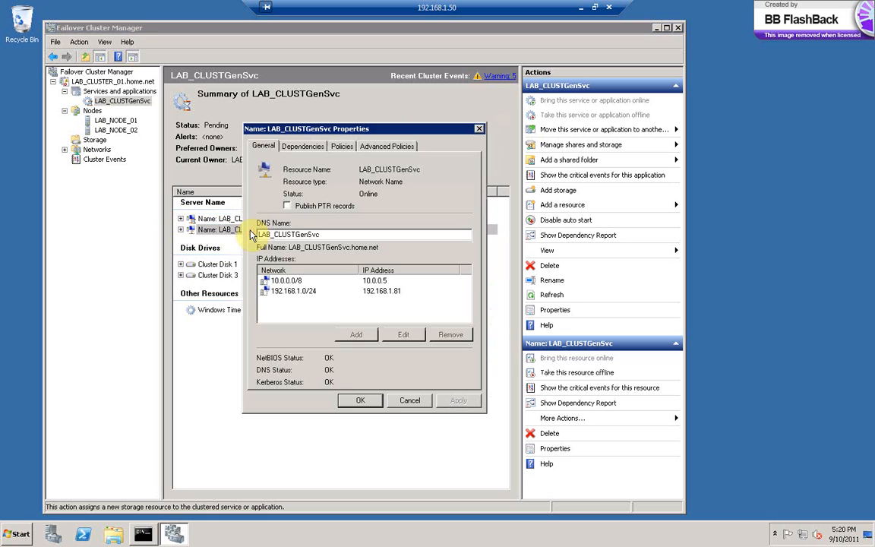
left_click(410, 403)
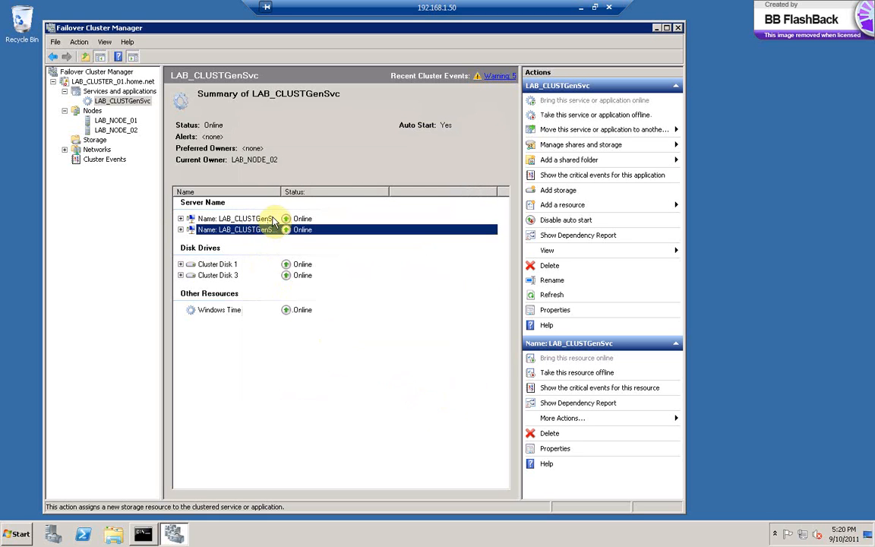
Step: Expand both network name resources and inspect their IP addresses and the cluster disks
left_click(241, 220)
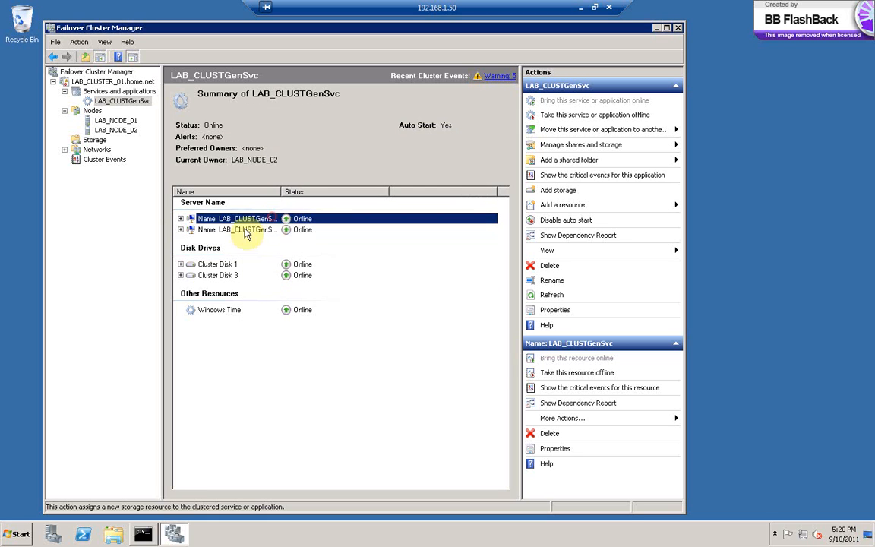
left_click(180, 220)
left_click(199, 231)
left_click(234, 253)
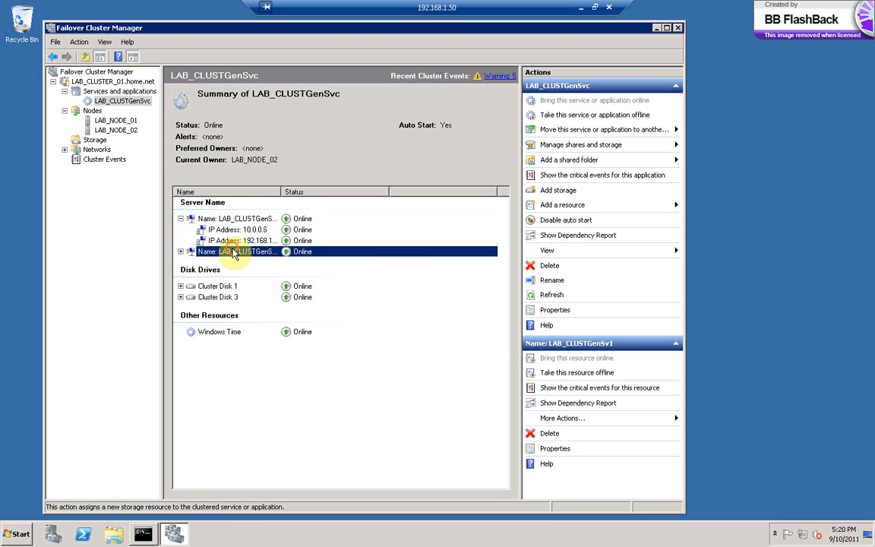
left_click(228, 229)
left_click(233, 240)
left_click(274, 219)
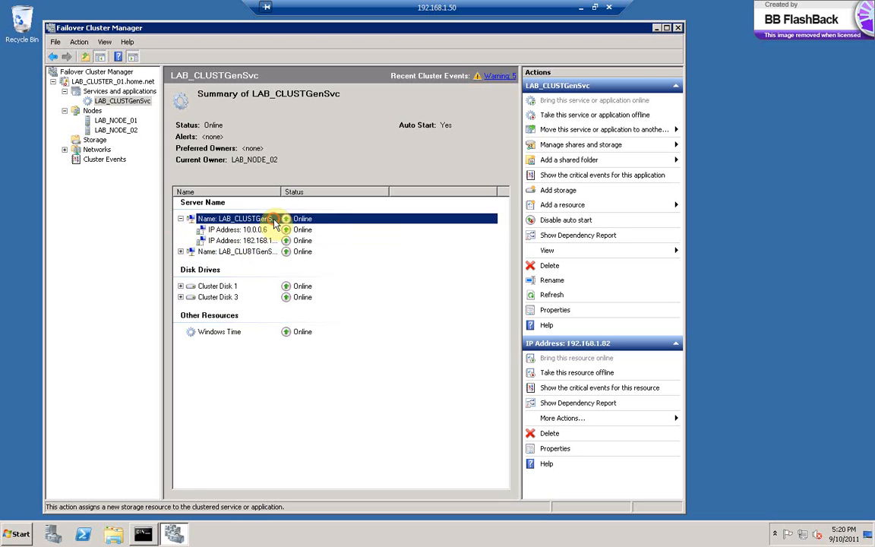
left_click(180, 253)
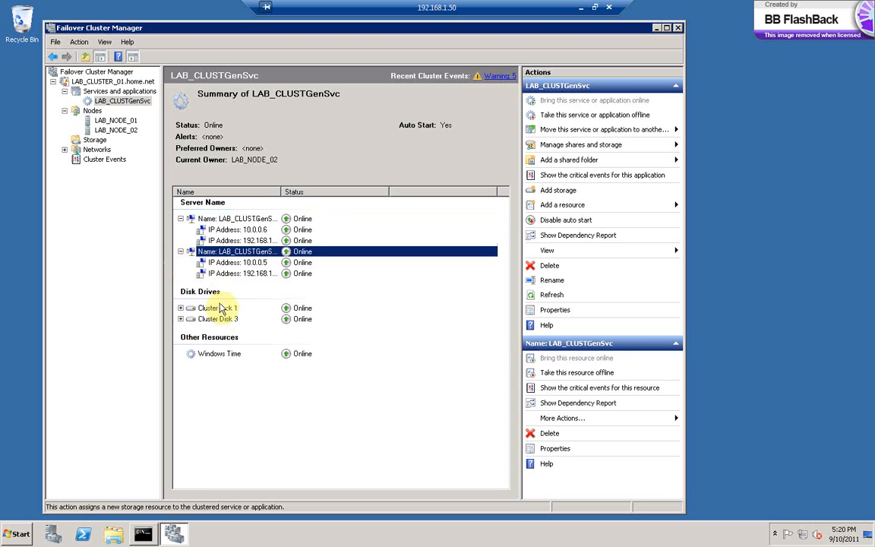
left_click(222, 307)
left_click(218, 319)
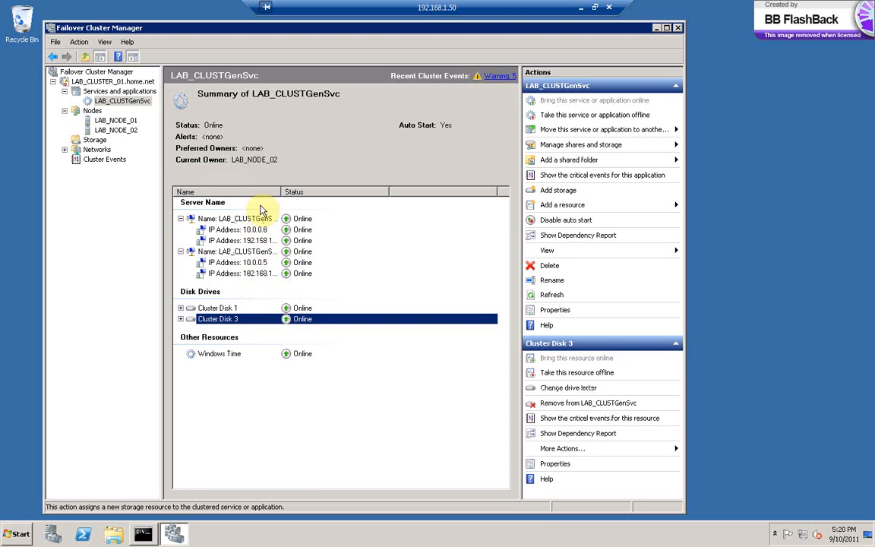
Step: Compare the services and applications hosted on LAB_NODE_01 and LAB_NODE_02
left_click(118, 131)
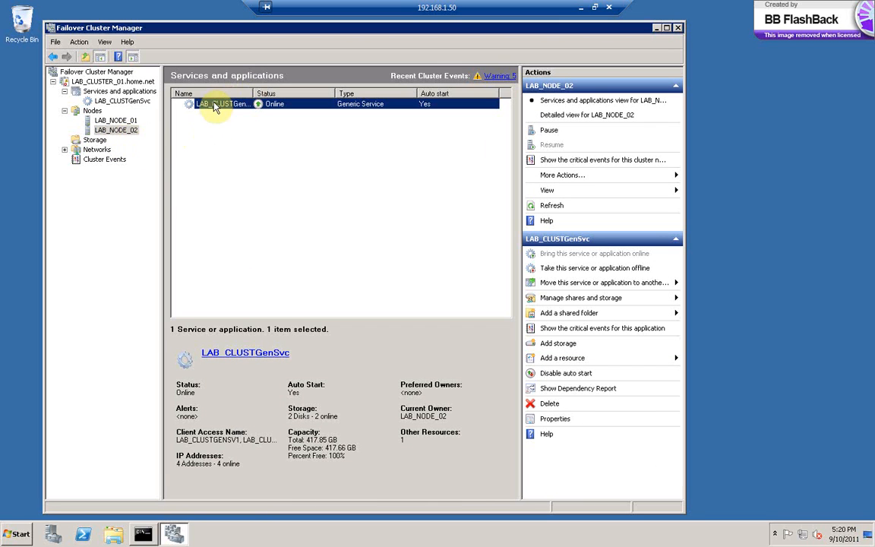
left_click(120, 120)
left_click(122, 133)
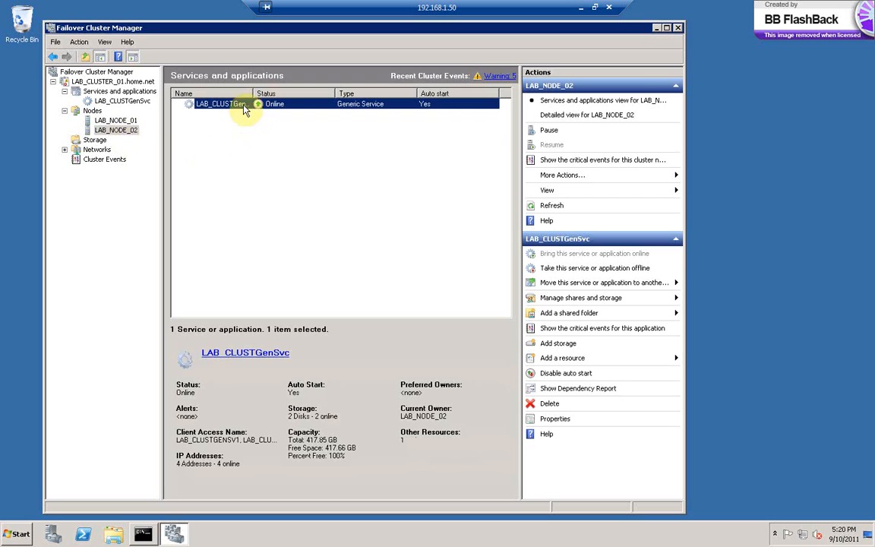
left_click(130, 121)
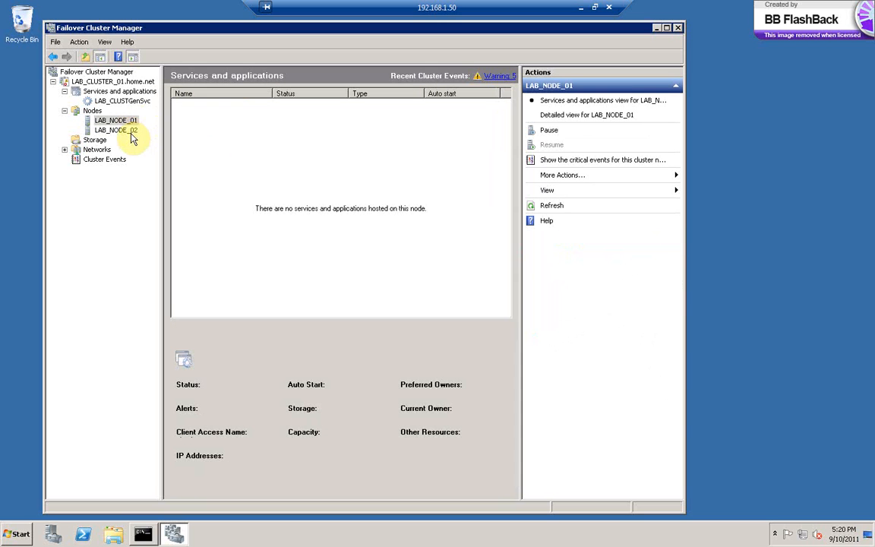
left_click(131, 133)
Step: Pause the LAB_NODE_02 cluster node and then resume it
right_click(129, 131)
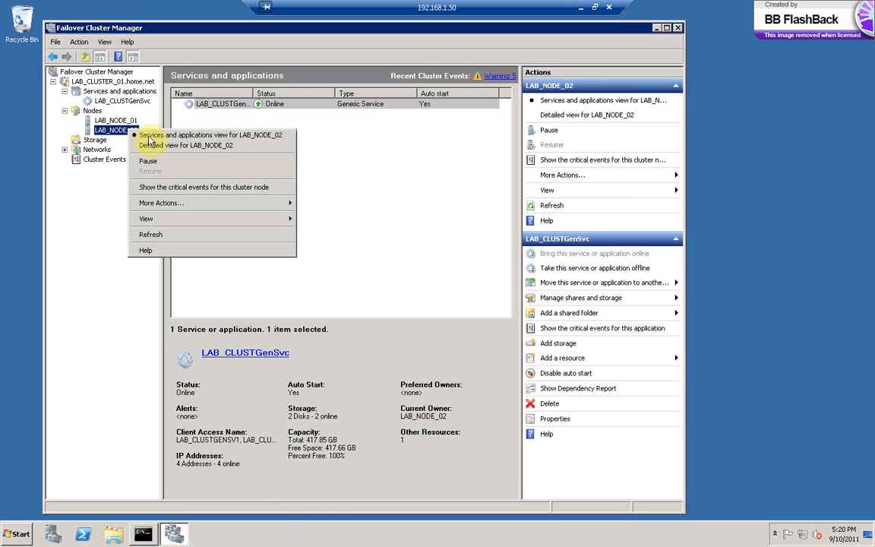
left_click(150, 161)
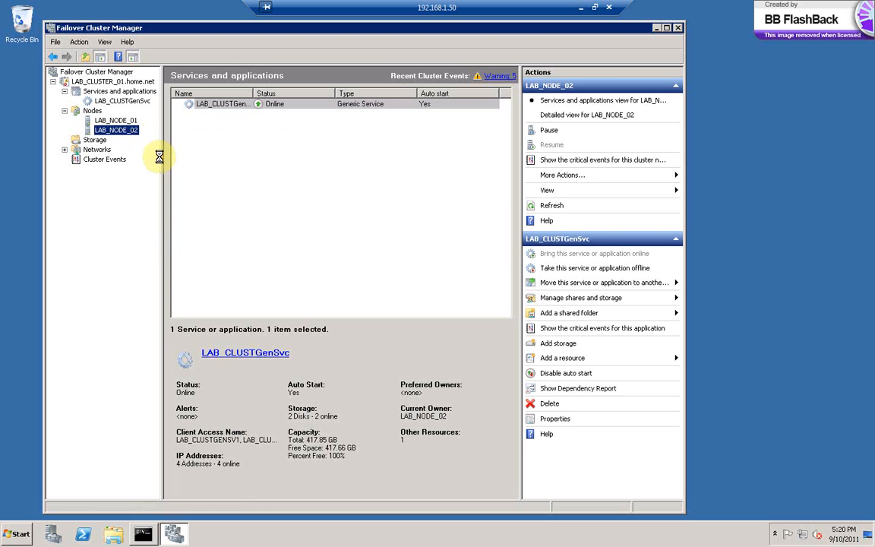
left_click(115, 120)
left_click(117, 131)
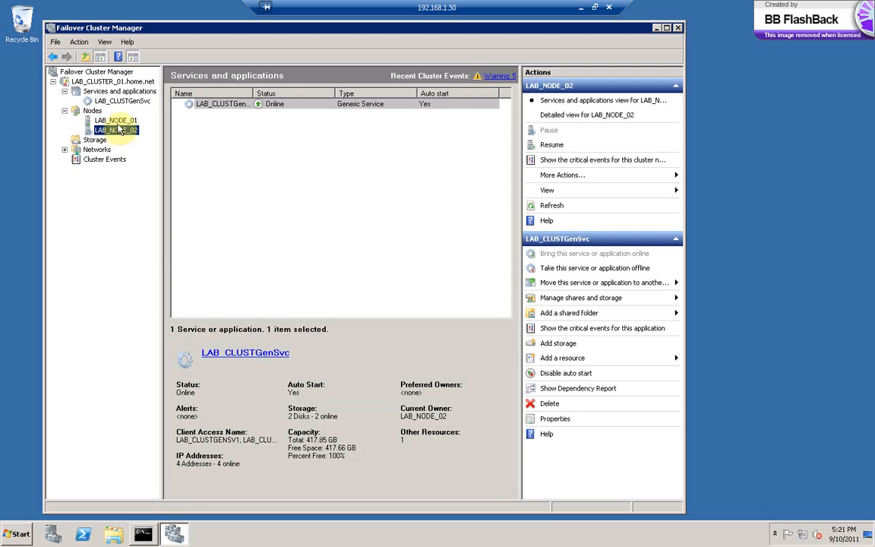
left_click(118, 125)
left_click(119, 130)
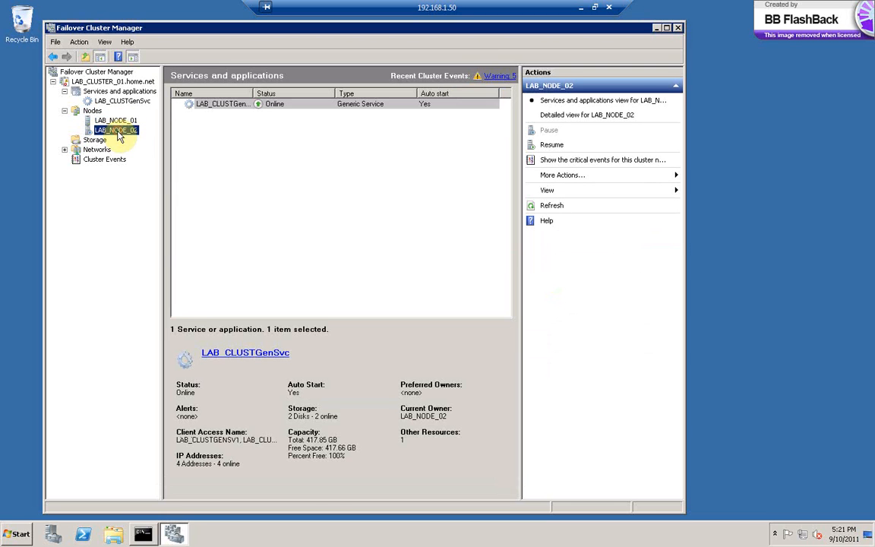
right_click(118, 131)
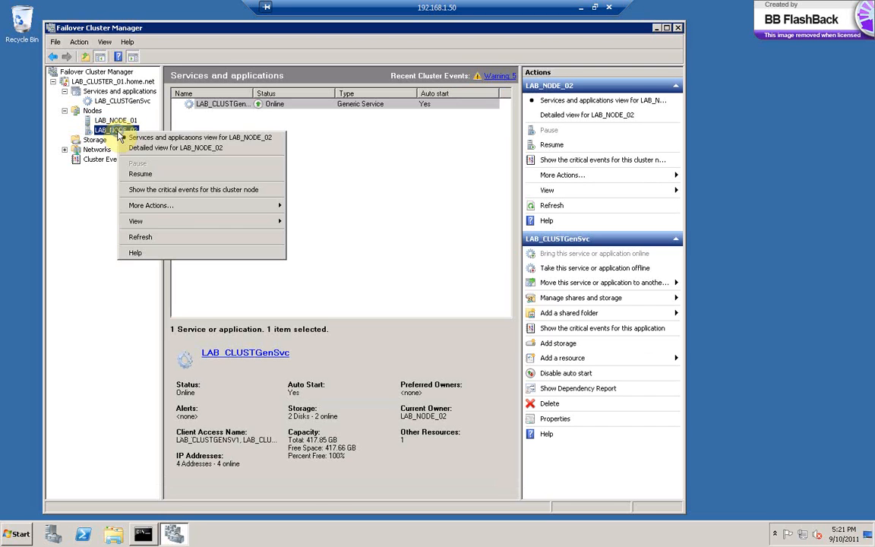
left_click(134, 174)
Step: Open the LAB_CLUSTGenSvc service from LAB_NODE_02's view and collapse both network name resources
right_click(116, 129)
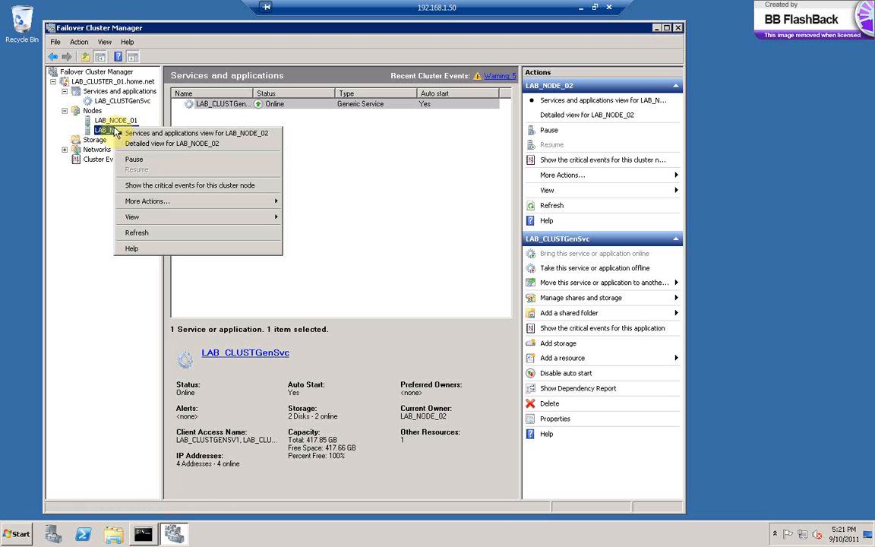
mouse_move(165, 201)
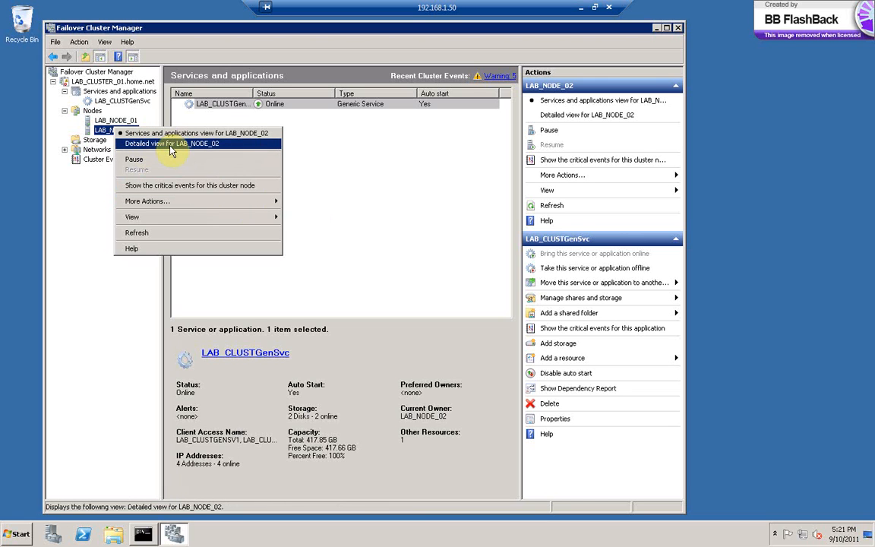
left_click(336, 152)
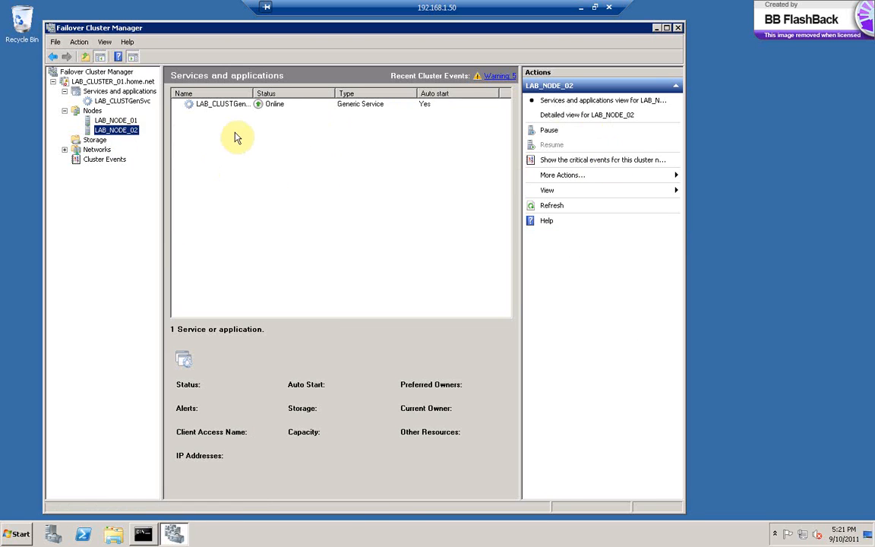
left_click(233, 107)
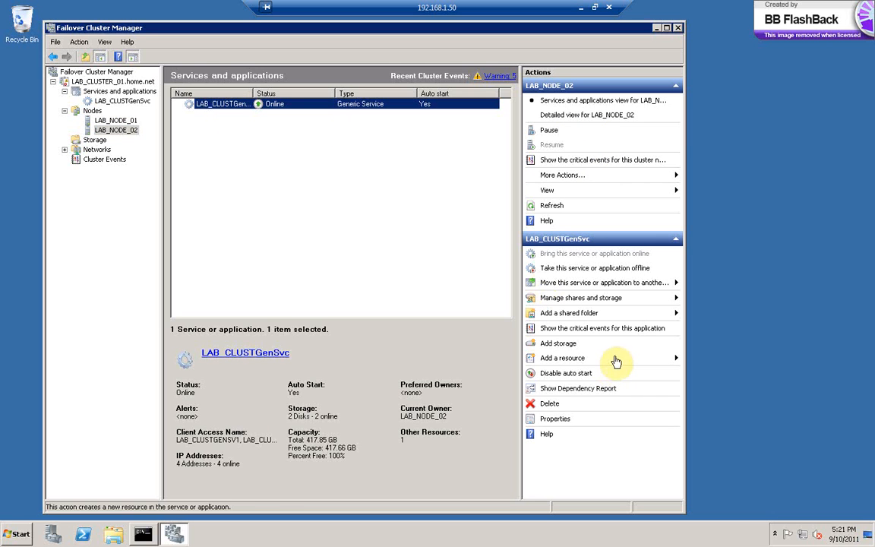
double_click(228, 104)
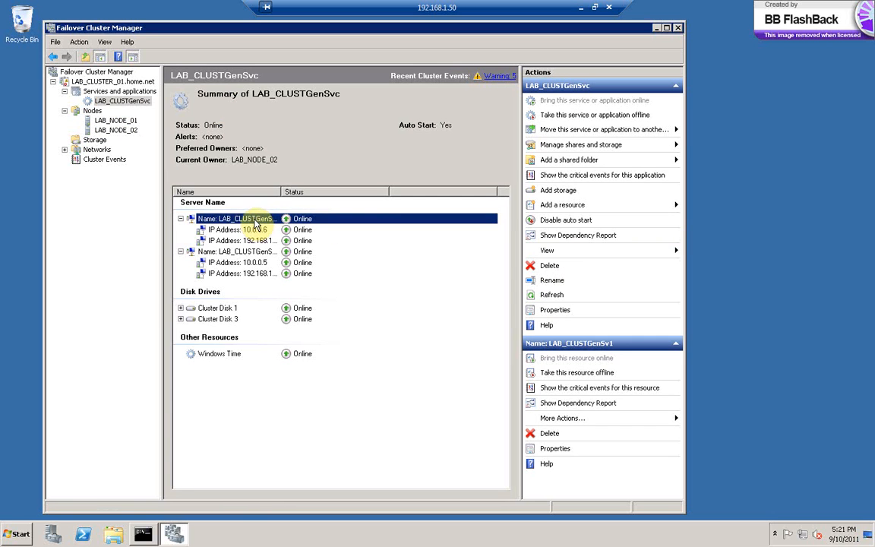
left_click(181, 252)
left_click(180, 219)
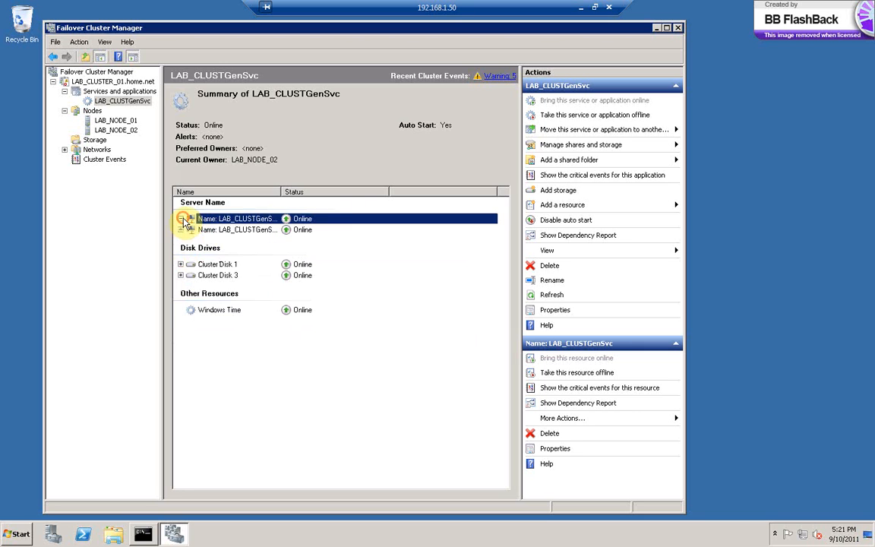
Step: Try to move the network name resource to another service or application, then cancel
right_click(209, 218)
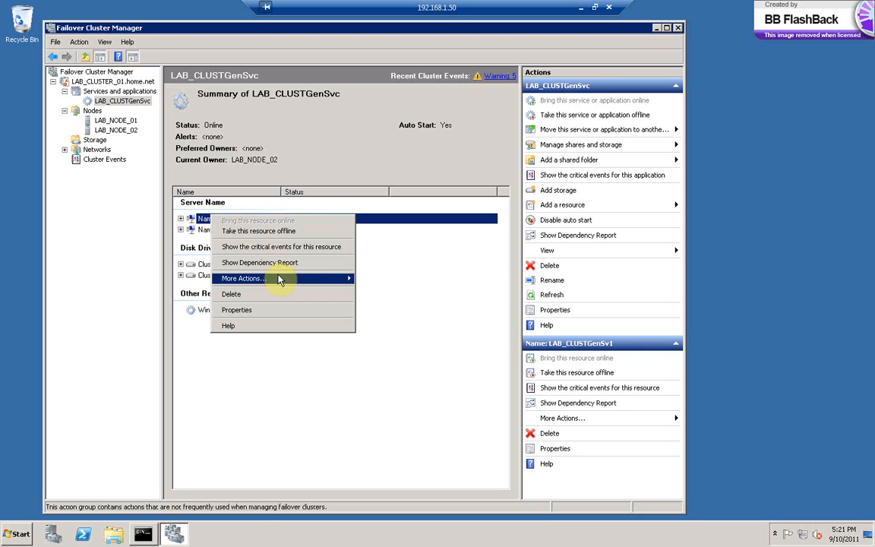
mouse_move(348, 279)
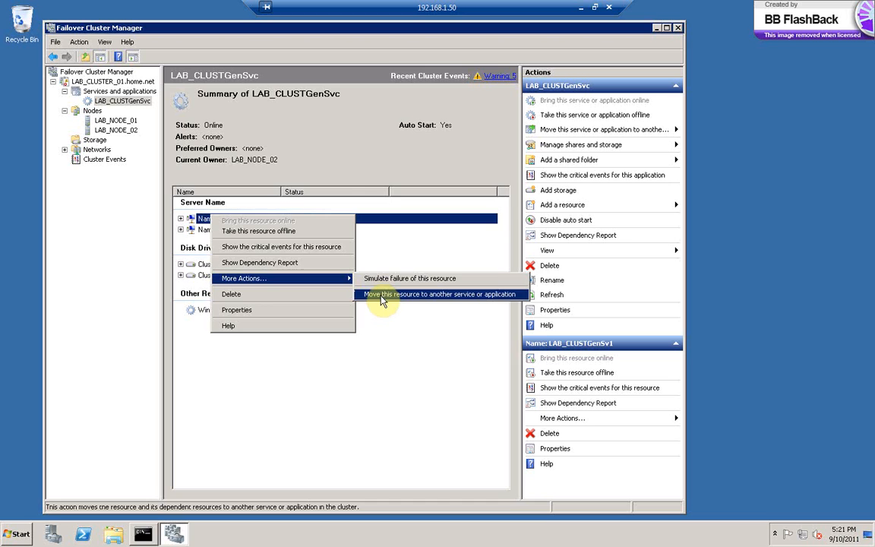
left_click(382, 296)
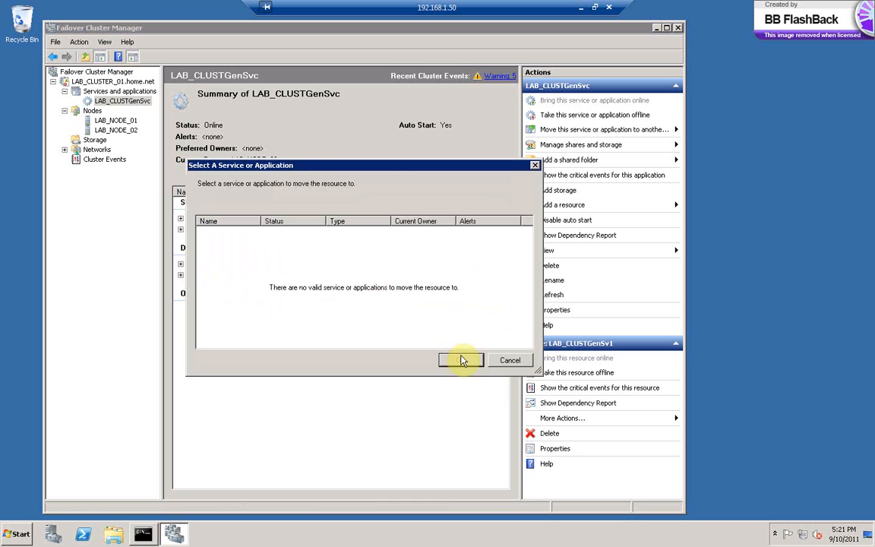
left_click(509, 359)
Step: Move the LAB_CLUSTGenSvc service from LAB_NODE_02 to LAB_NODE_01 and confirm the move
right_click(266, 218)
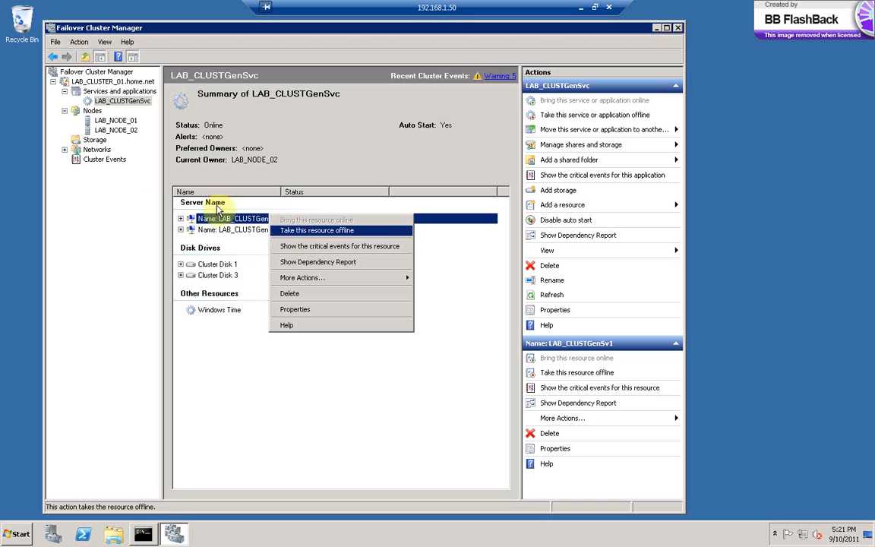
left_click(565, 31)
left_click_drag(582, 26, 599, 25)
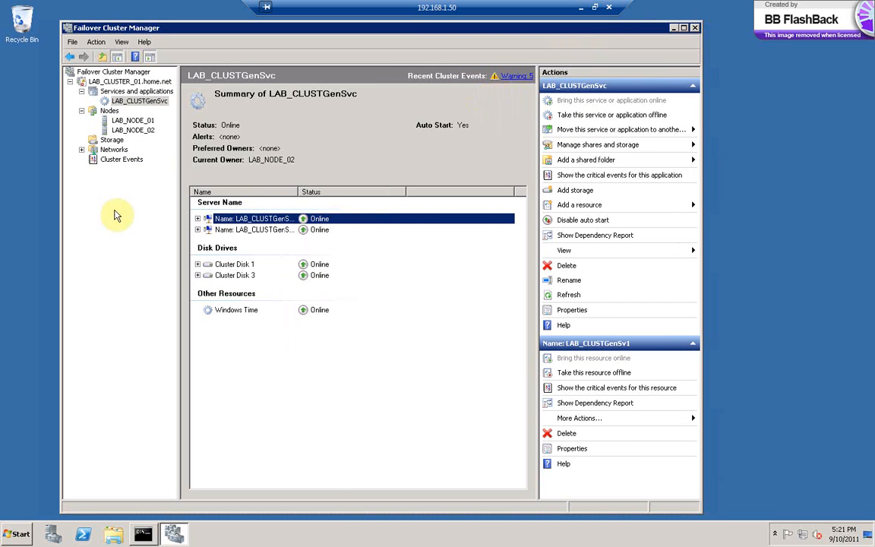
left_click(149, 133)
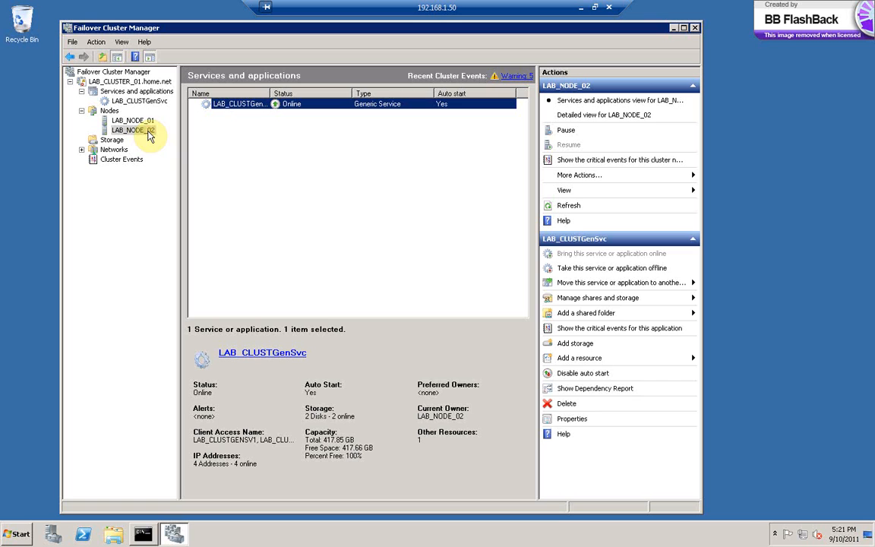
right_click(148, 132)
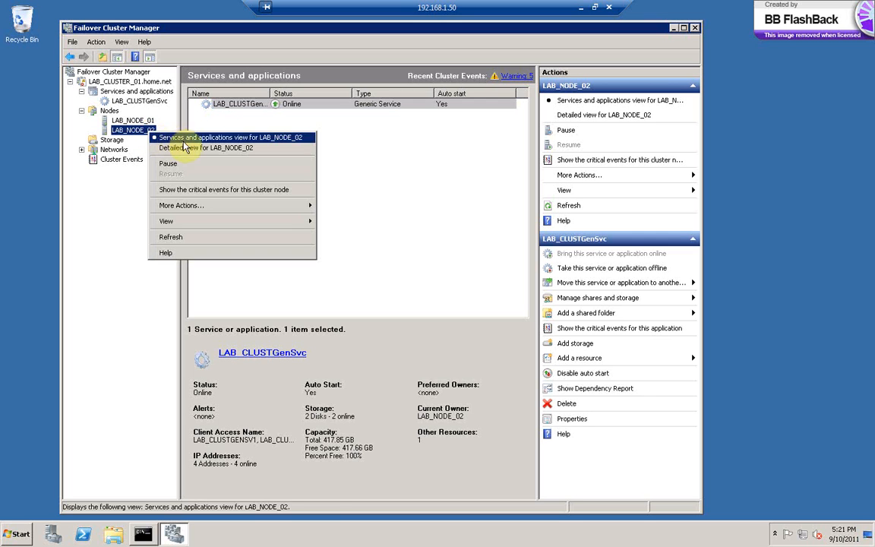
mouse_move(216, 214)
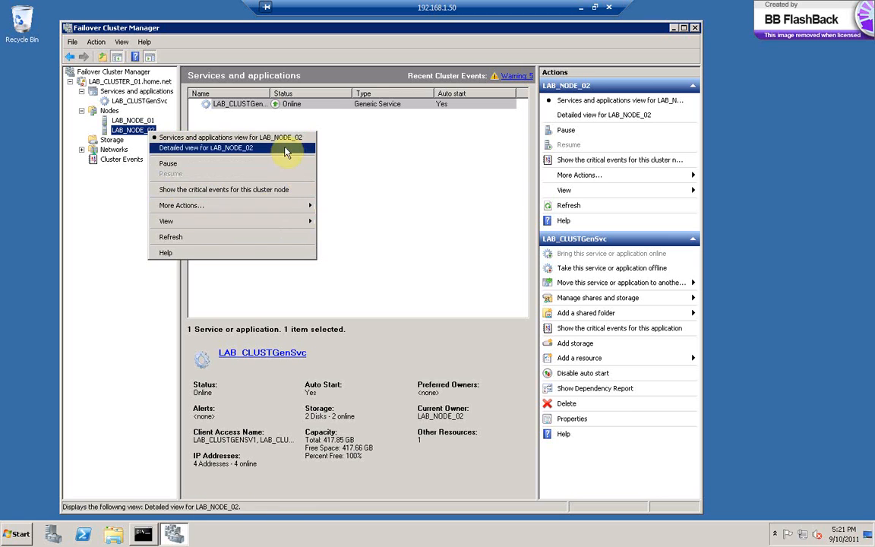
left_click(239, 108)
right_click(239, 107)
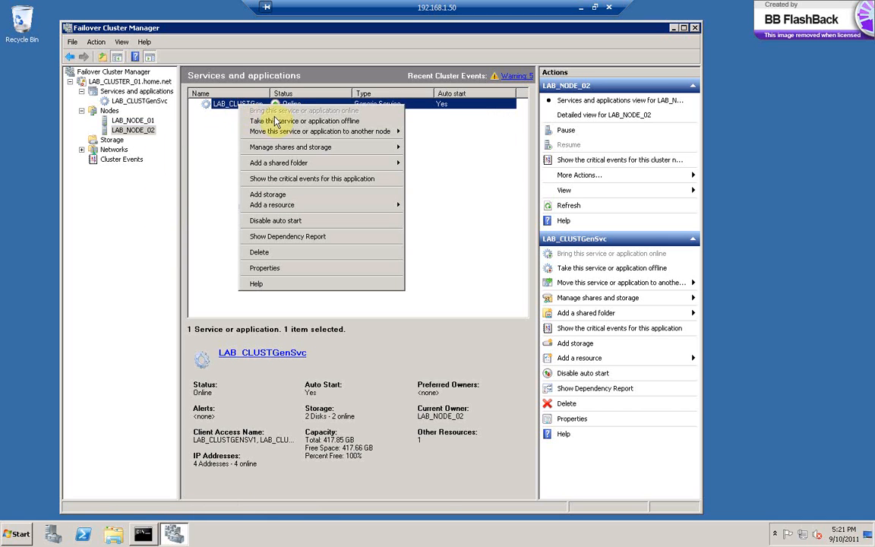
mouse_move(317, 135)
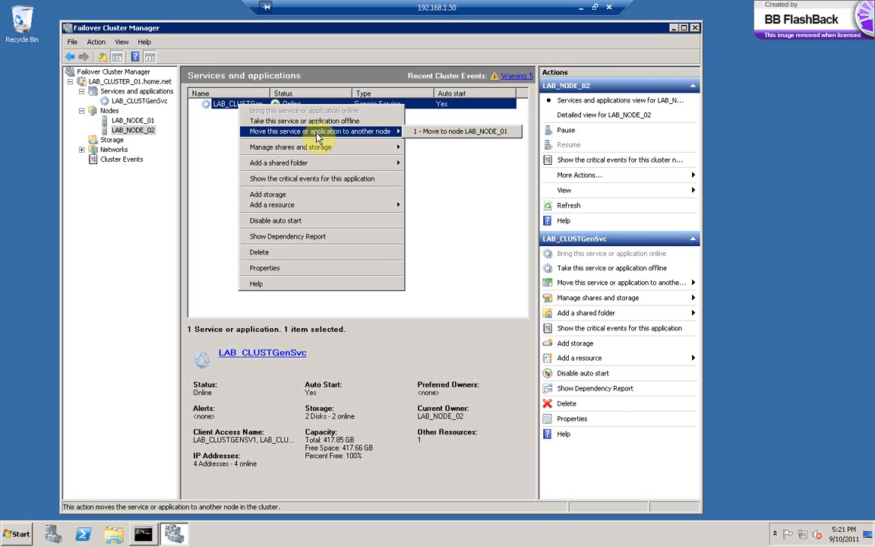
left_click(439, 131)
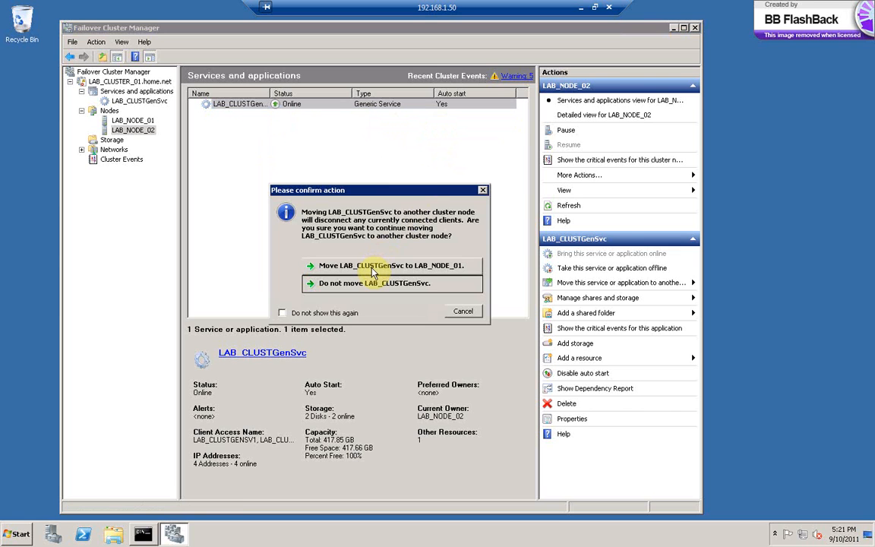
left_click(372, 267)
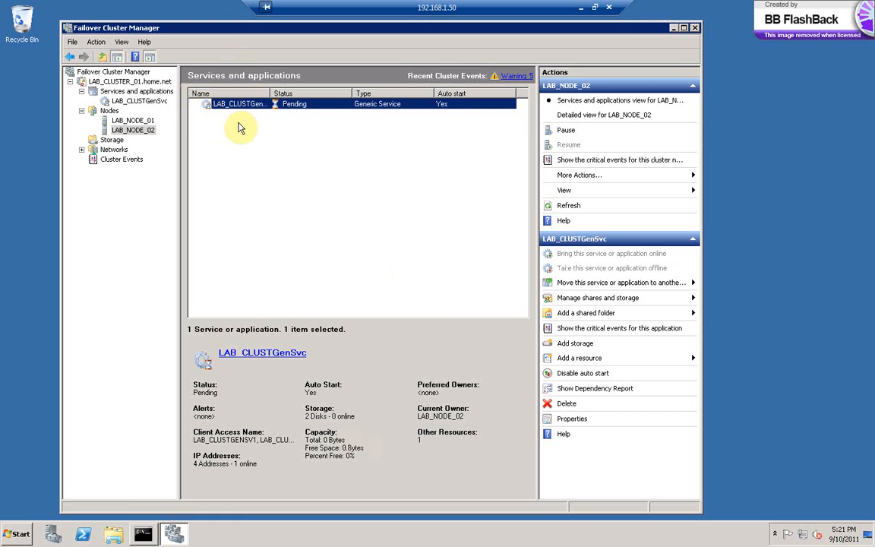
Step: Move the LAB_CLUSTGenSvc service from LAB_NODE_01 to LAB_NODE_02
left_click(149, 122)
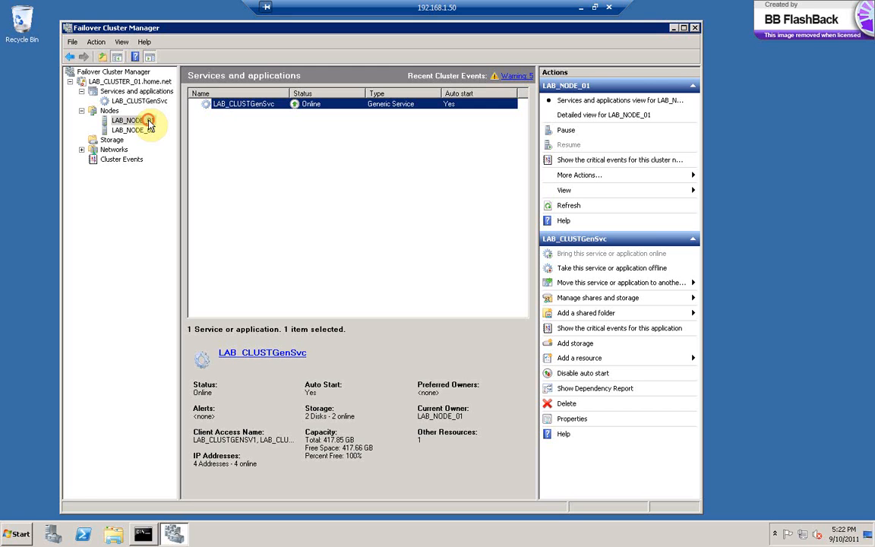
left_click(149, 122)
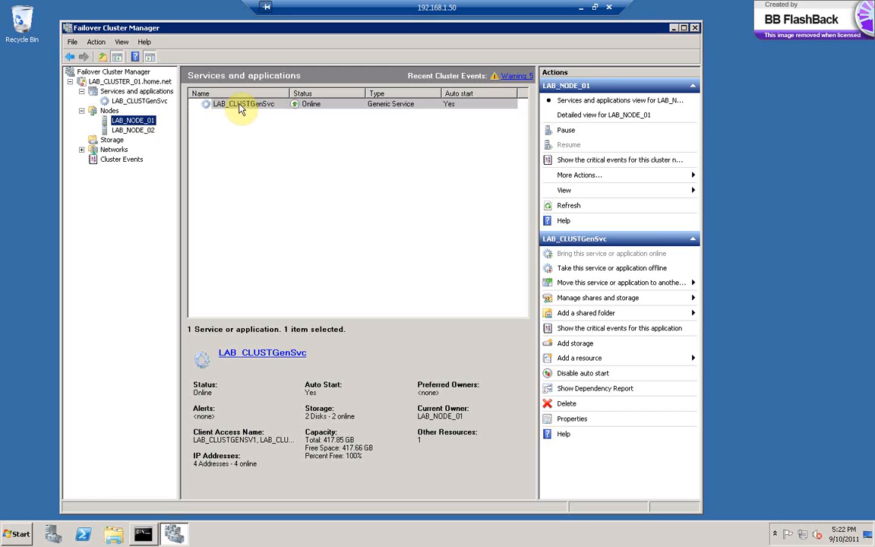
left_click(239, 107)
right_click(238, 107)
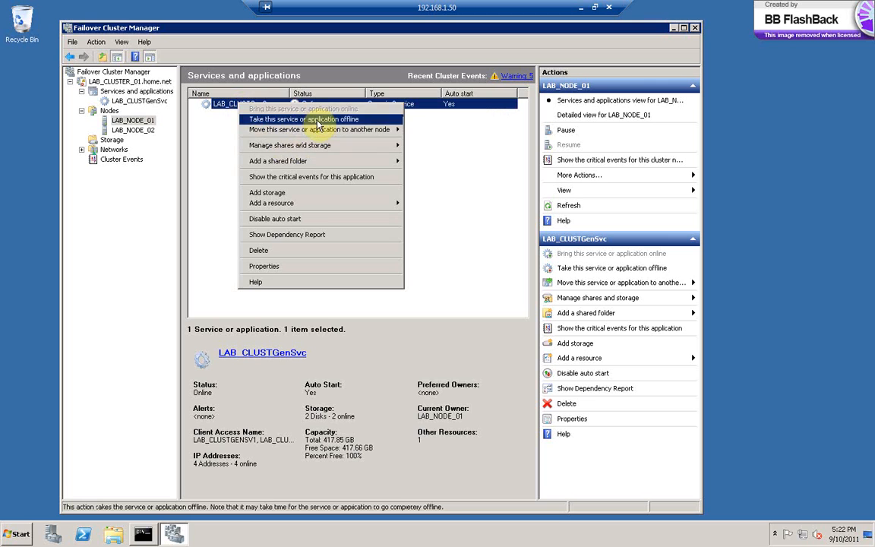
mouse_move(328, 129)
left_click(461, 133)
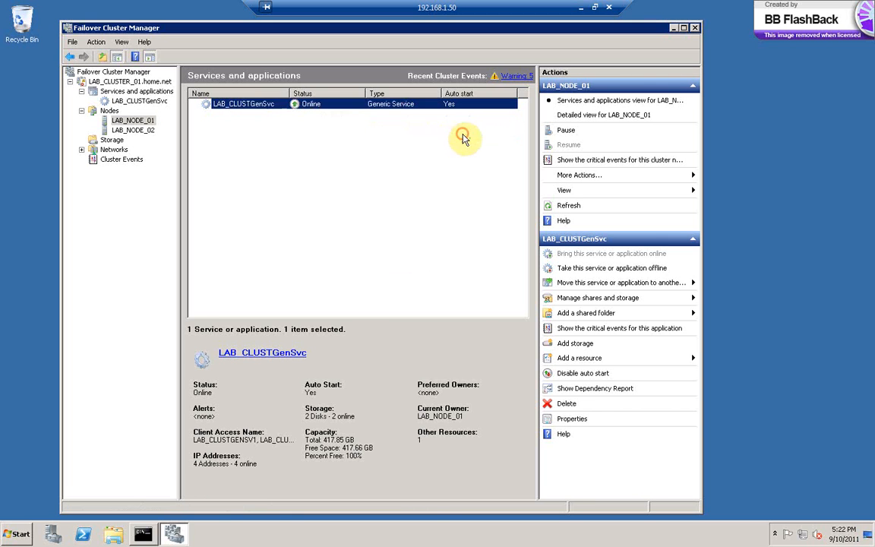
left_click(383, 263)
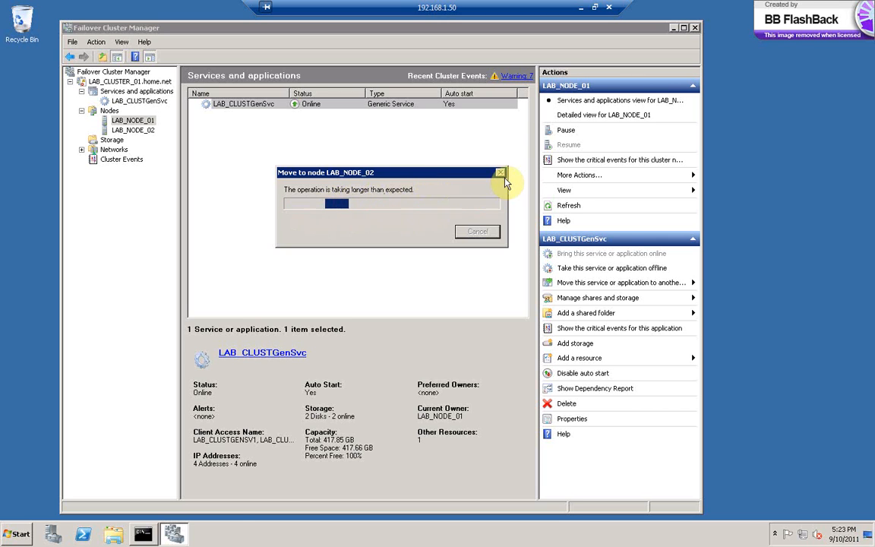
Step: Browse the drives in Computer on LAB_NODE_01, opening the DISK1 and DISK3 volumes, then close the window
left_click(19, 534)
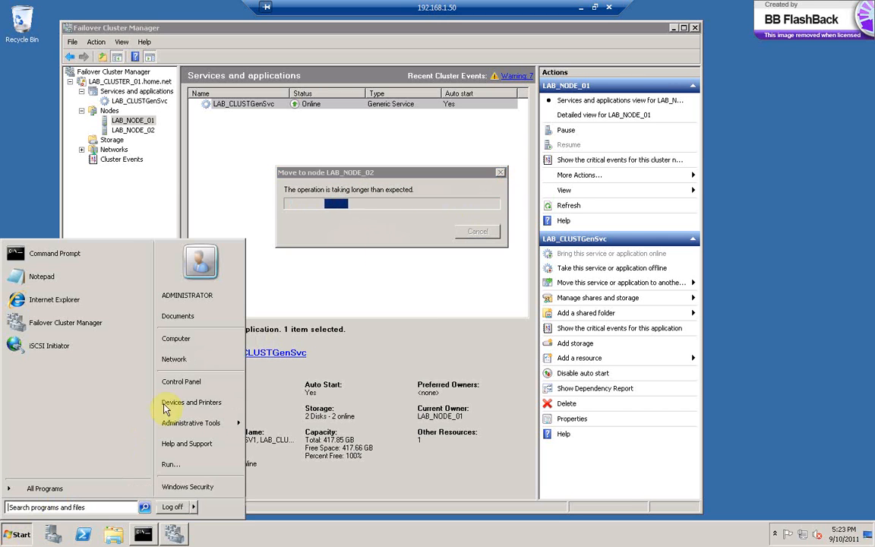
left_click(176, 338)
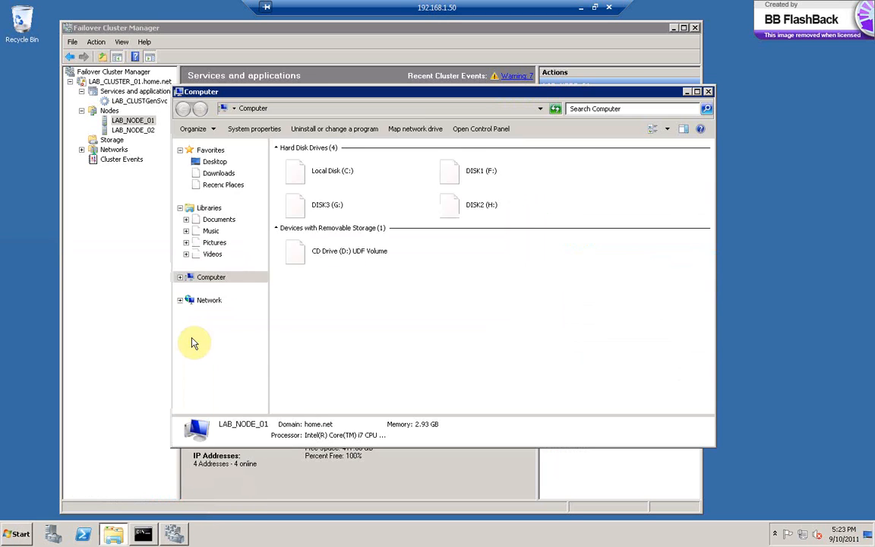
double_click(468, 164)
left_click(183, 110)
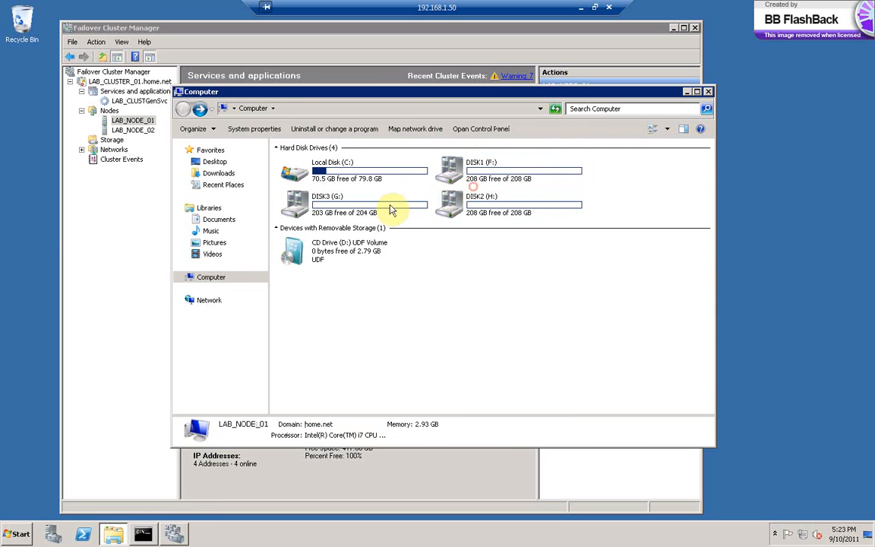
left_click(335, 206)
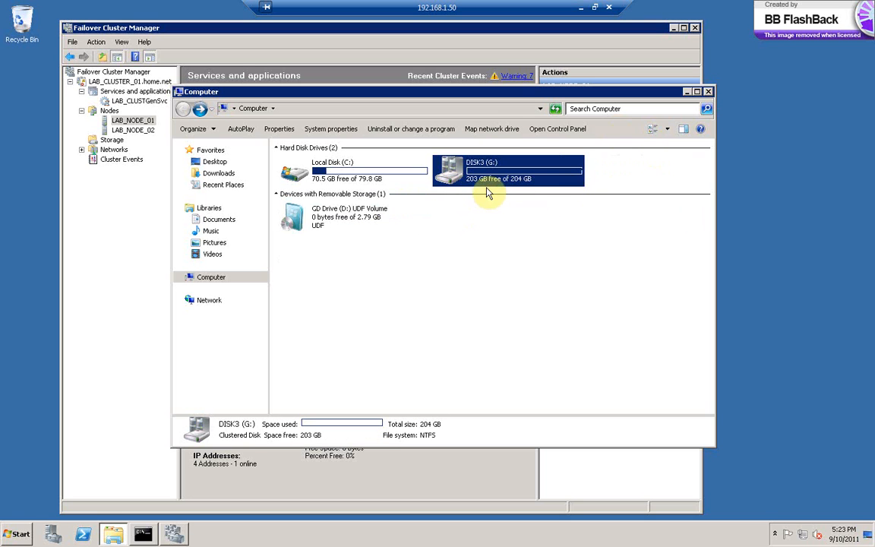
left_click(707, 91)
Step: Check which node hosts LAB_CLUSTGenSvc and view LAB_NODE_02's drives in Computer
left_click(129, 130)
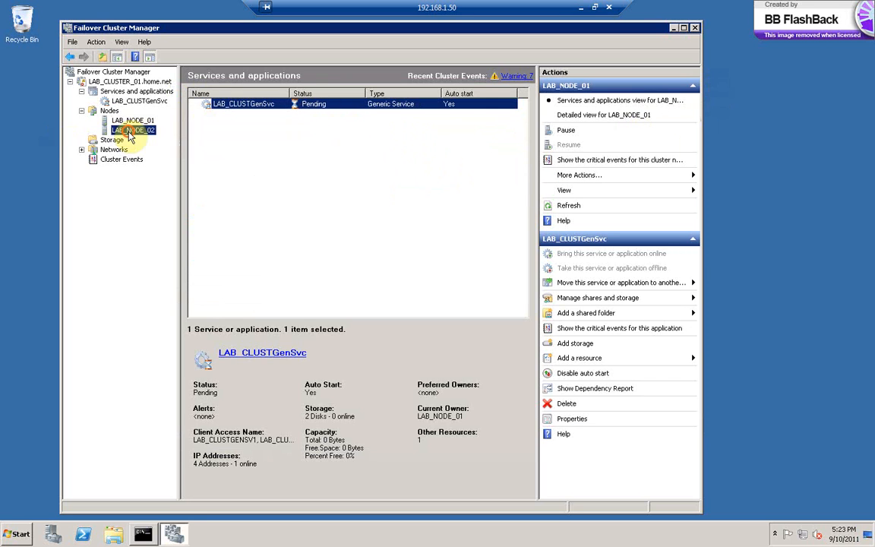
left_click(129, 121)
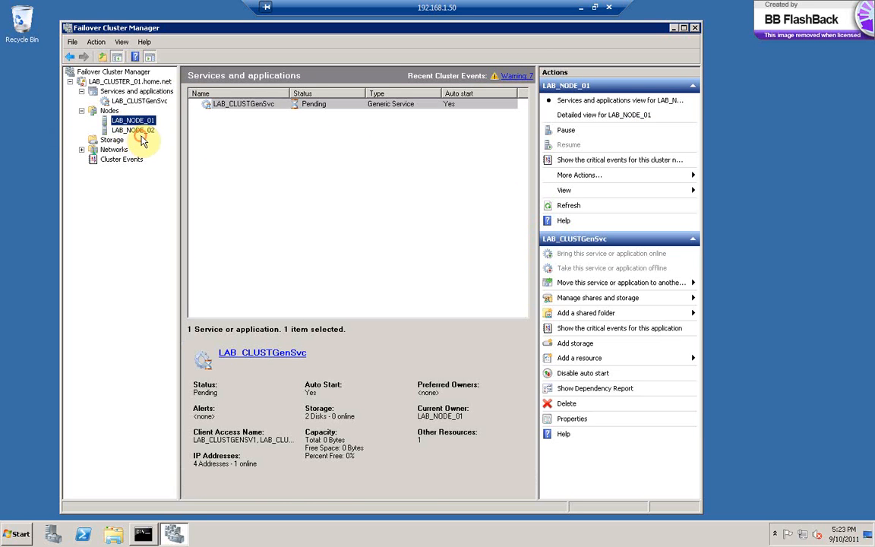
left_click(133, 130)
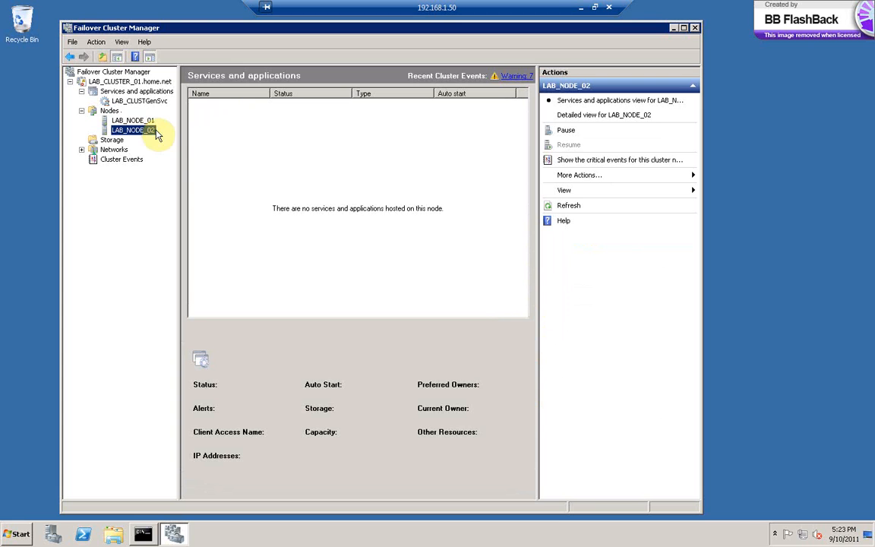
left_click(580, 6)
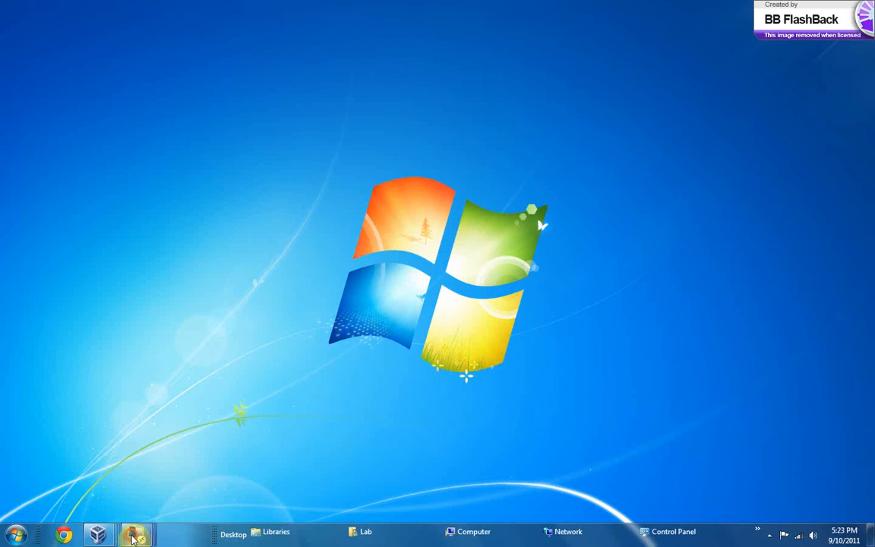
mouse_move(133, 536)
left_click(239, 471)
left_click(16, 535)
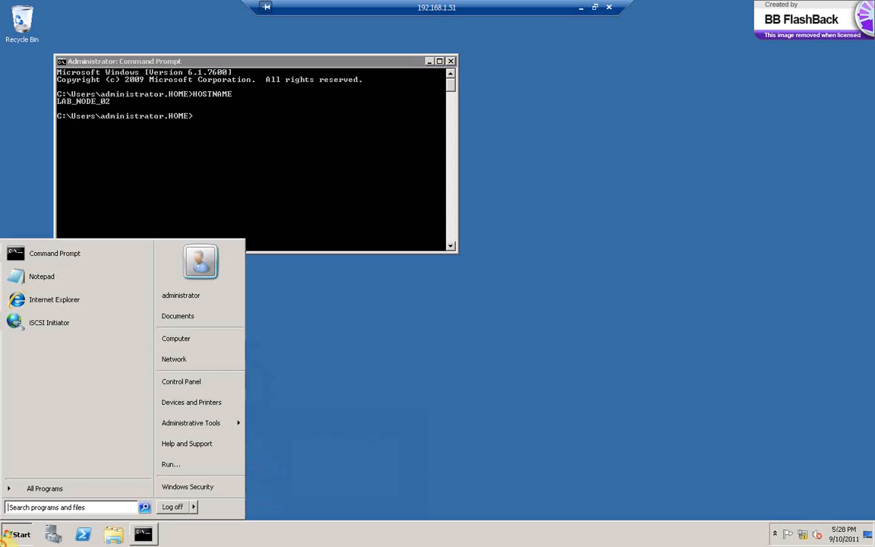
left_click(193, 338)
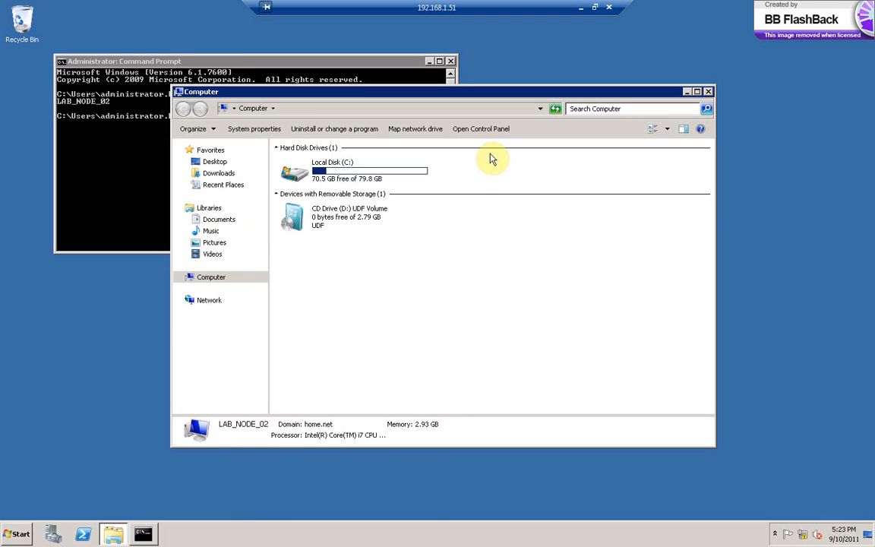
left_click(583, 10)
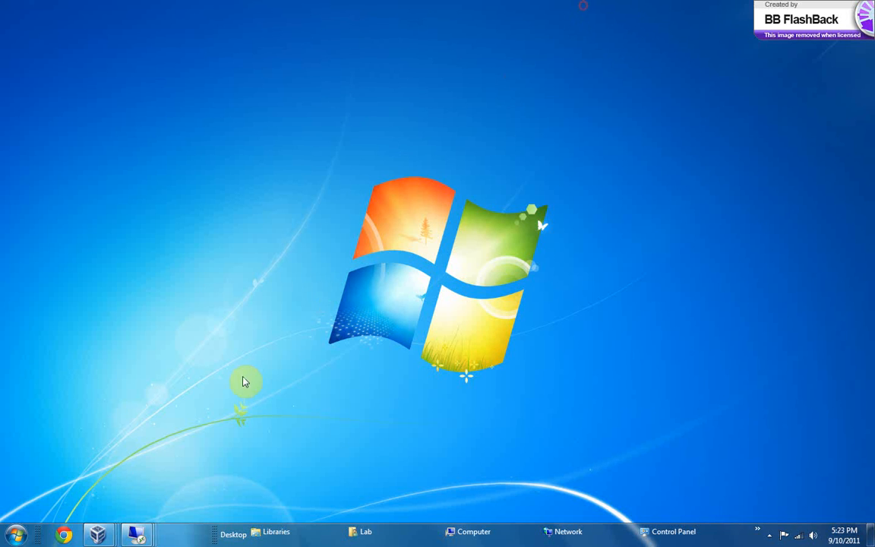
Step: Bring the second LAB_CLUSTGenSvc network name resource online from the service's summary
mouse_move(130, 533)
left_click(129, 513)
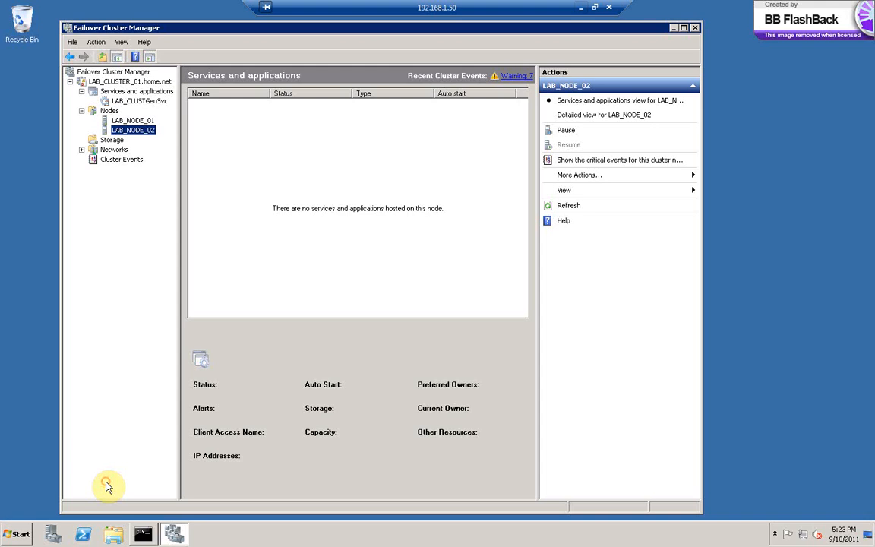
left_click(134, 121)
double_click(260, 106)
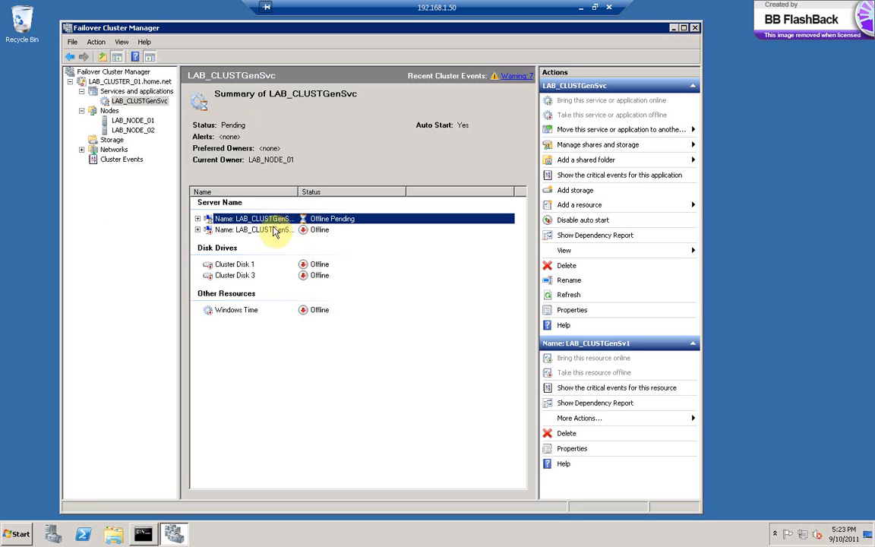
right_click(240, 229)
left_click(251, 229)
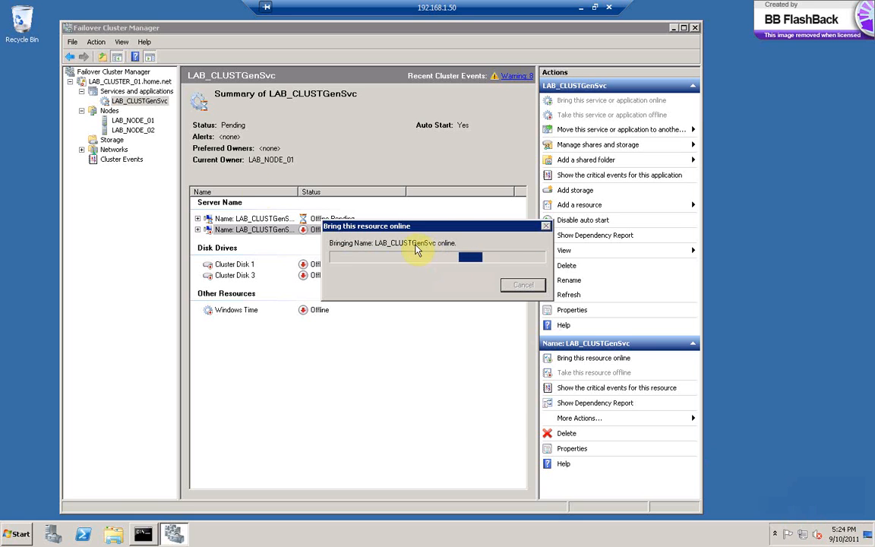
Step: Switch back to LAB_NODE_01's session and view its drives in Computer, then close the window
left_click(577, 9)
mouse_move(152, 536)
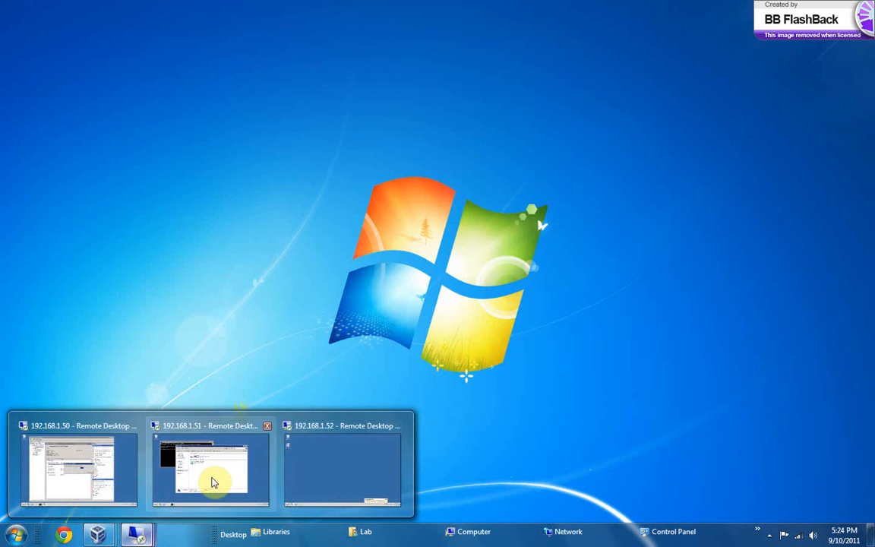
mouse_move(211, 479)
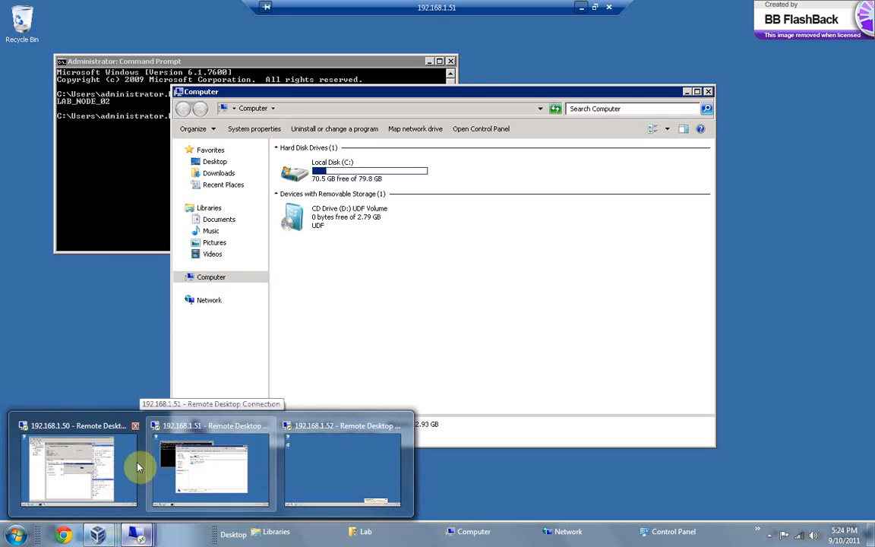
left_click(123, 461)
left_click(16, 535)
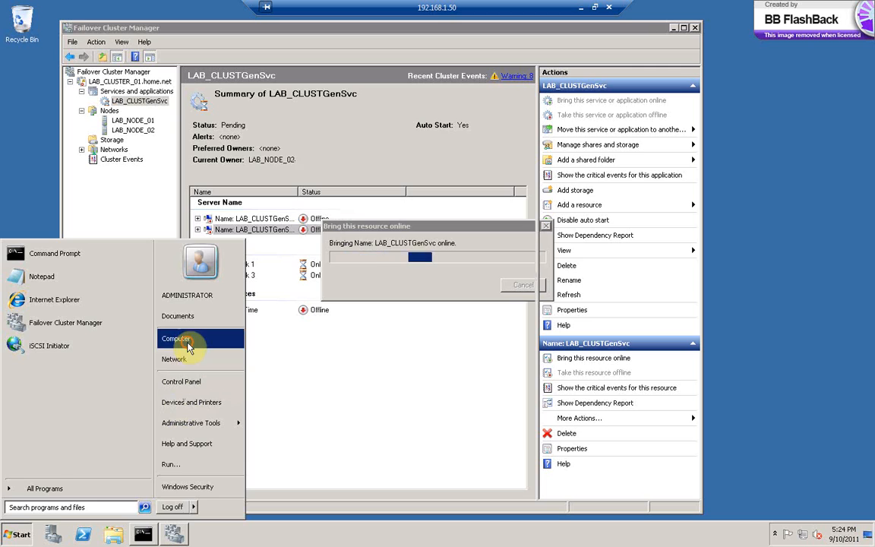
left_click(181, 339)
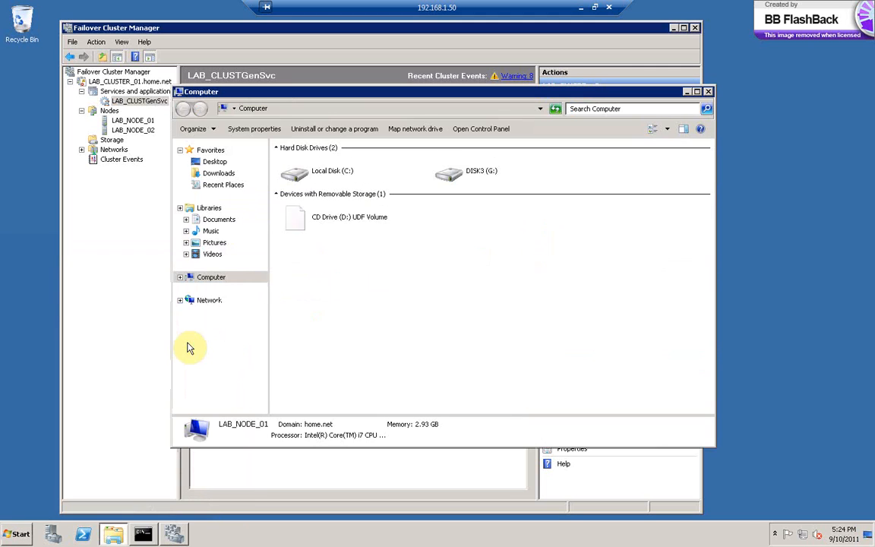
left_click(708, 91)
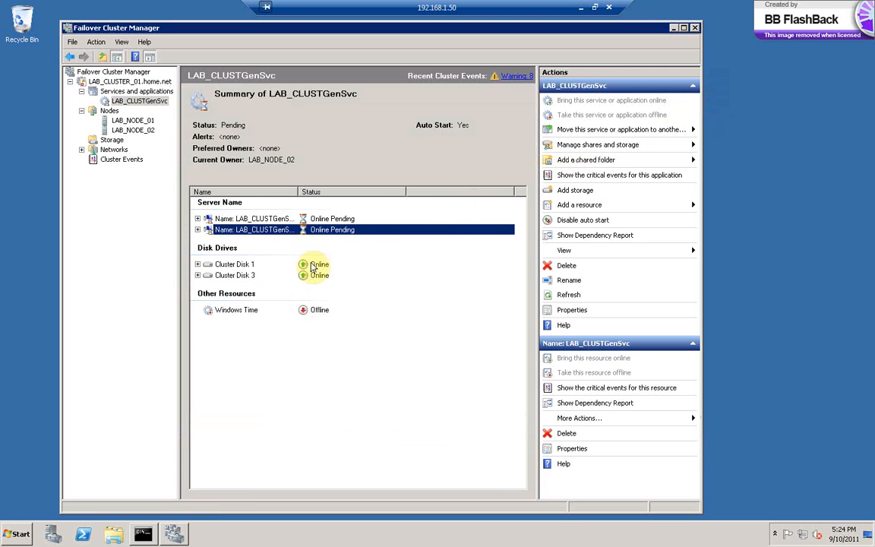
Step: Check the LAB_CLUSTGenSvc status and resources from each node's view
left_click(154, 132)
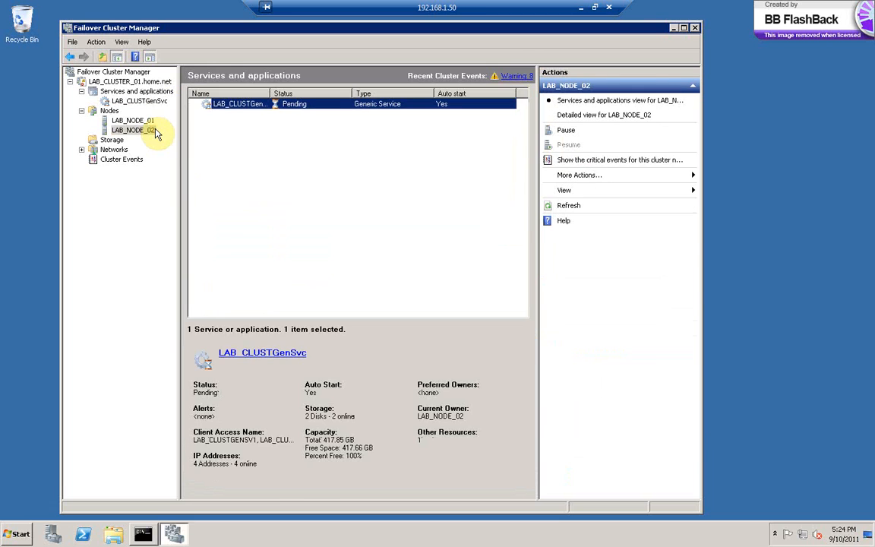
left_click(144, 121)
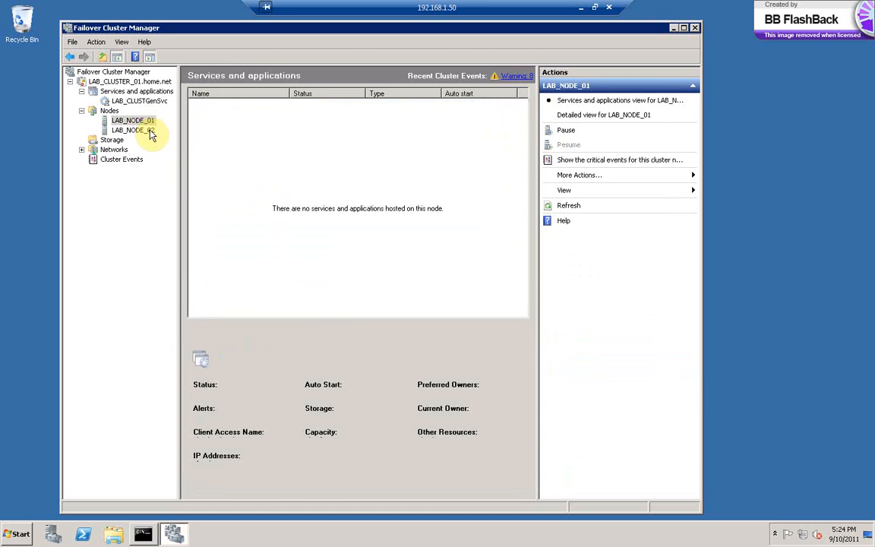
left_click(151, 133)
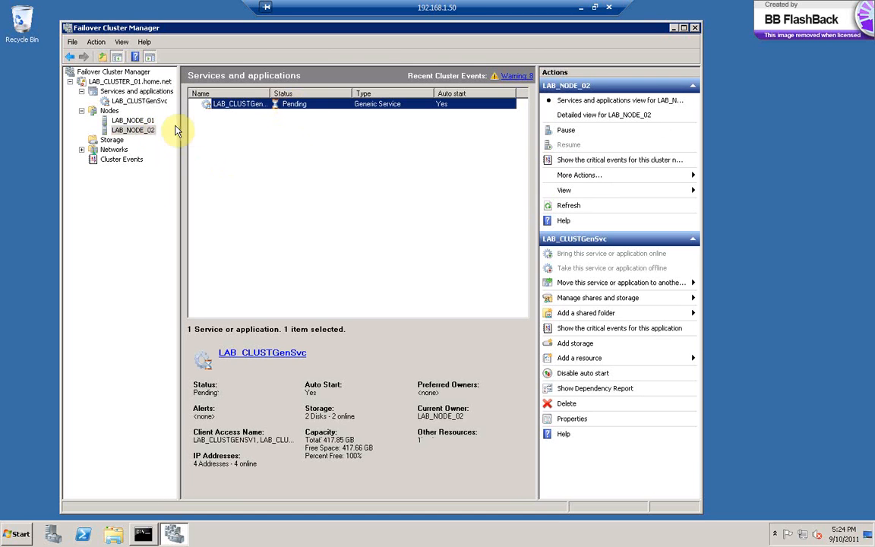
double_click(245, 107)
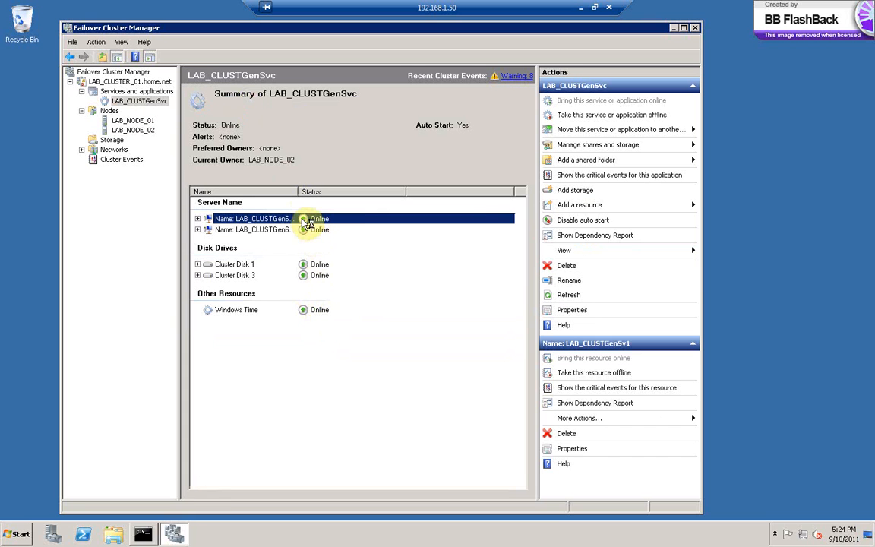
left_click(136, 129)
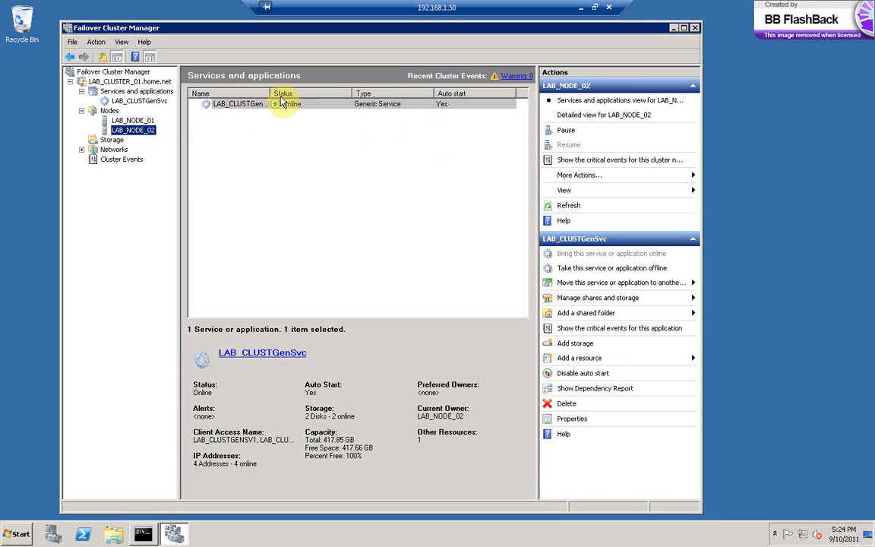
left_click(253, 108)
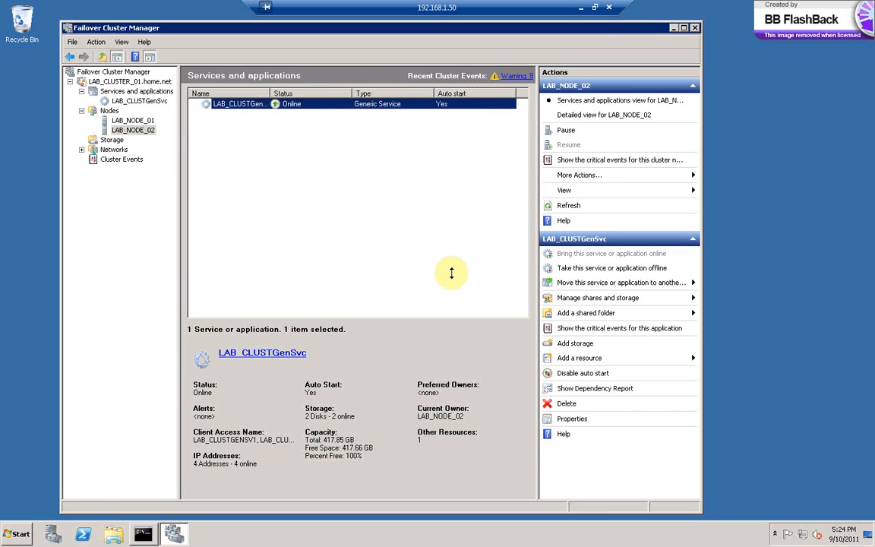
Step: Switch to LAB_NODE_02's session and view its drives in Computer, then close the window
left_click(583, 8)
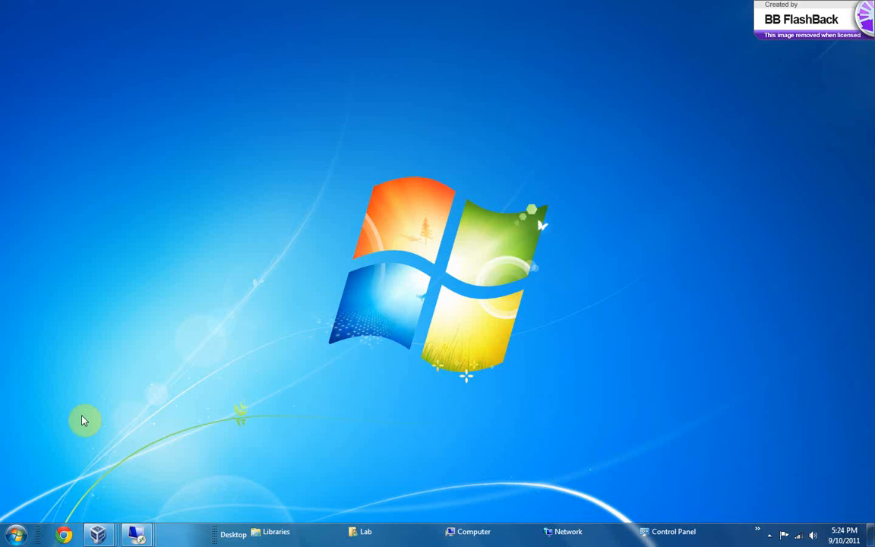
mouse_move(139, 530)
left_click(215, 492)
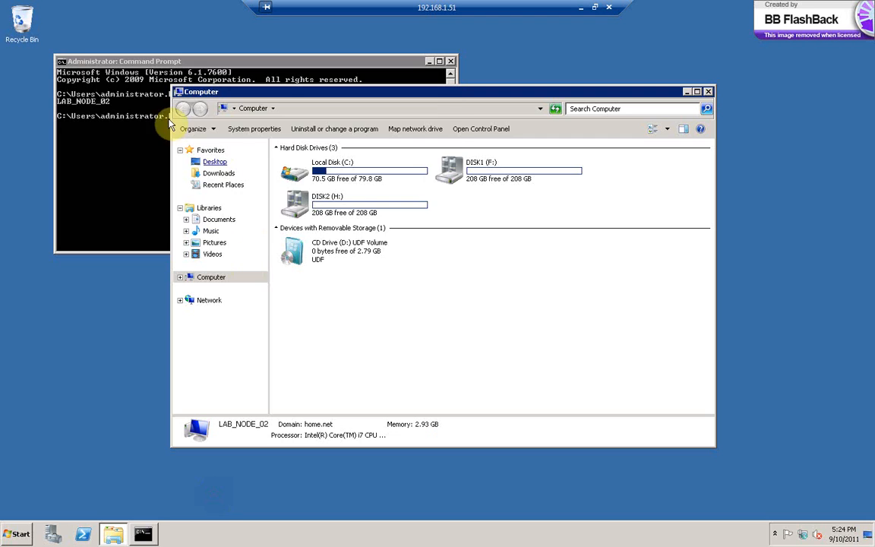
left_click(599, 191)
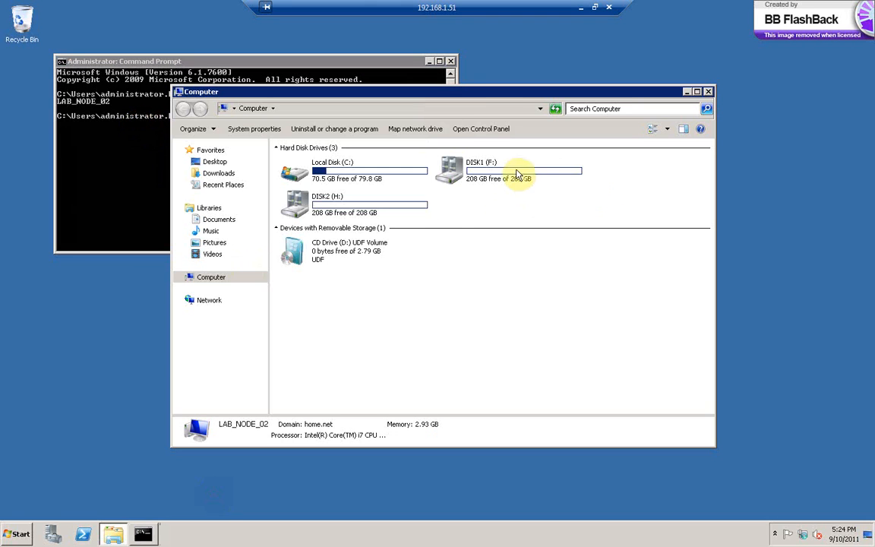
left_click(708, 92)
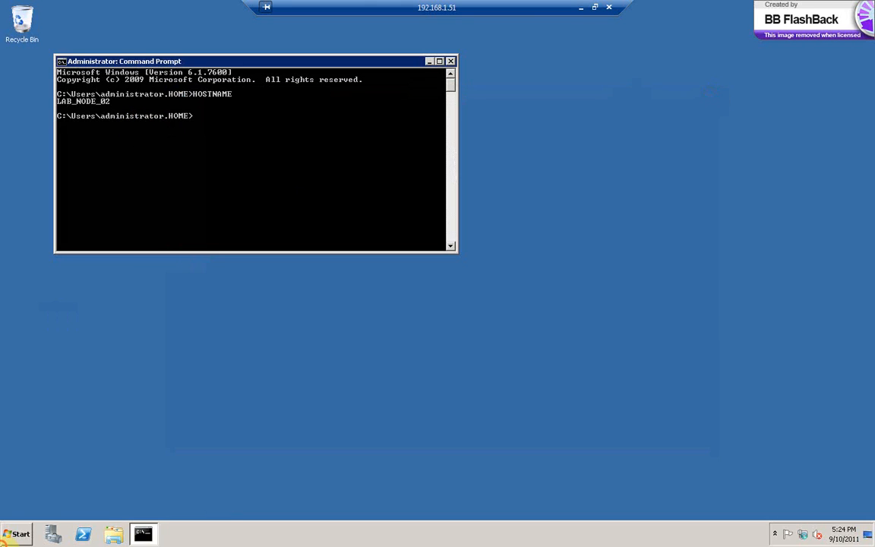
Step: Shut down LAB_NODE_02 with the planned-shutdown comment CLUSTER, confirming the remote shutdown
left_click(4, 539)
left_click(197, 509)
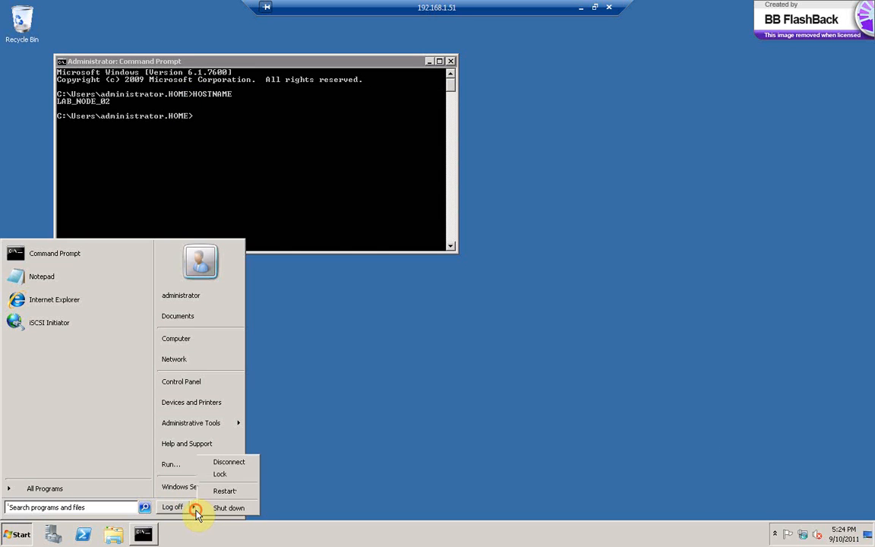
left_click(224, 507)
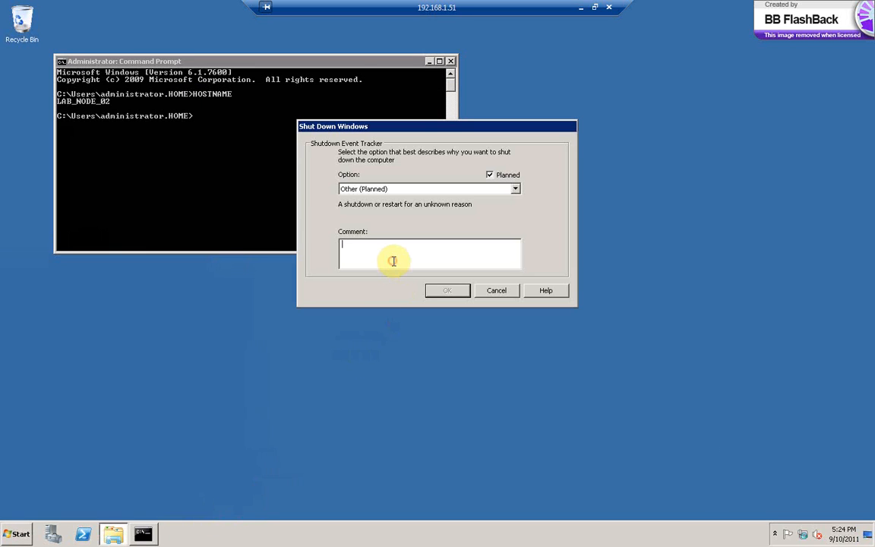
type("CLUSTER TEST")
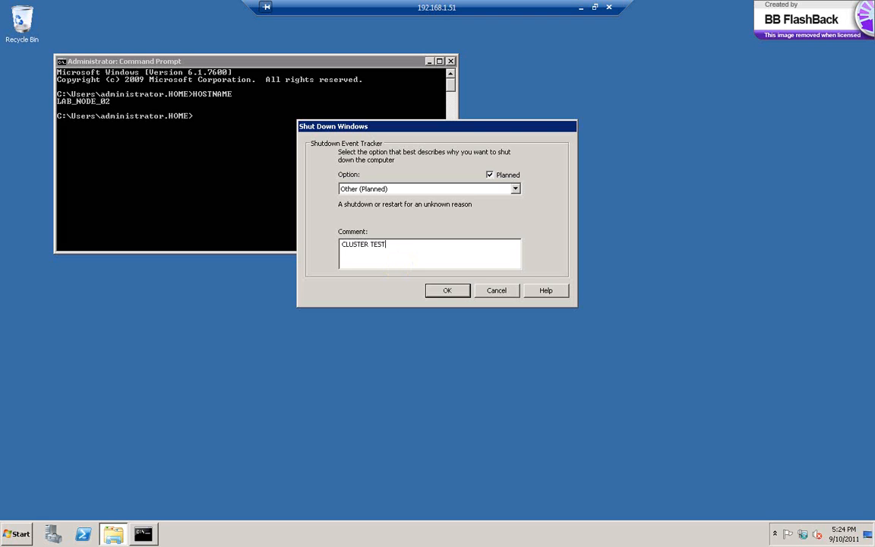
key("Return")
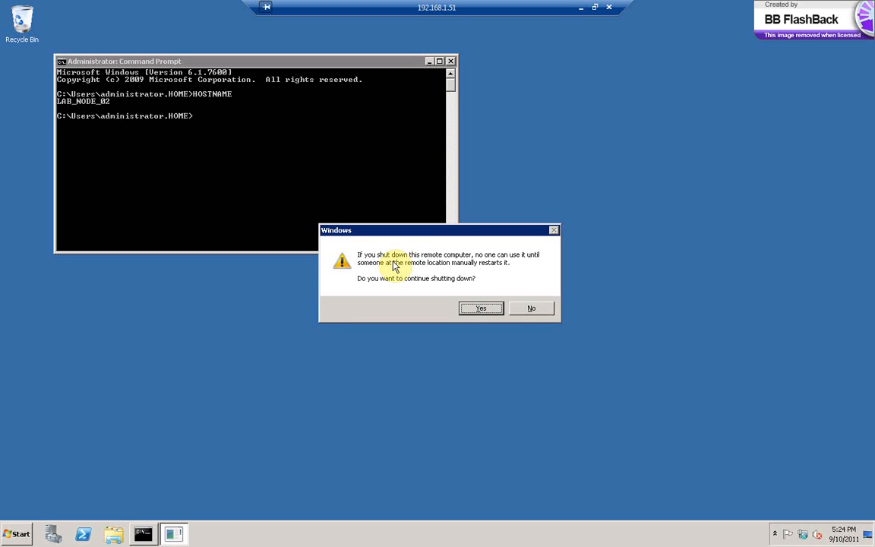
key("Return")
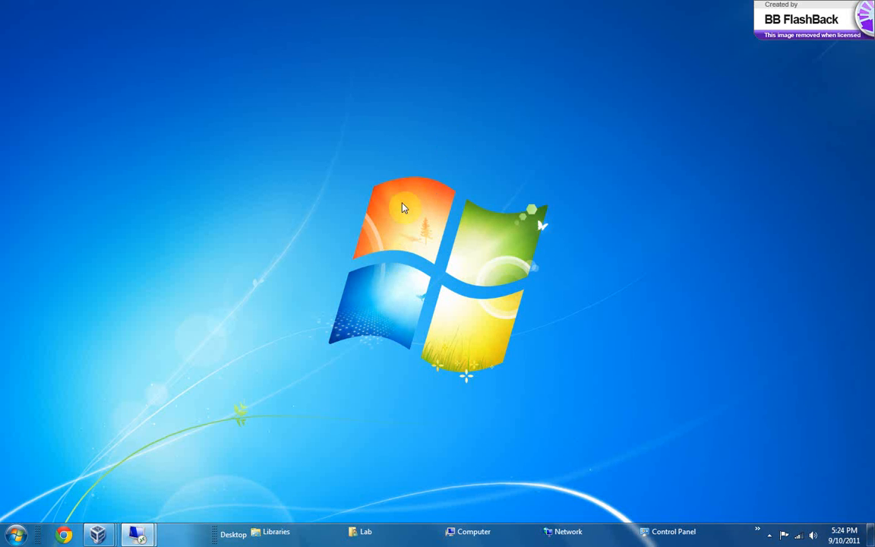
Step: Switch to LAB_NODE_01's session and compare the services hosted under each cluster node
mouse_move(148, 535)
left_click(112, 476)
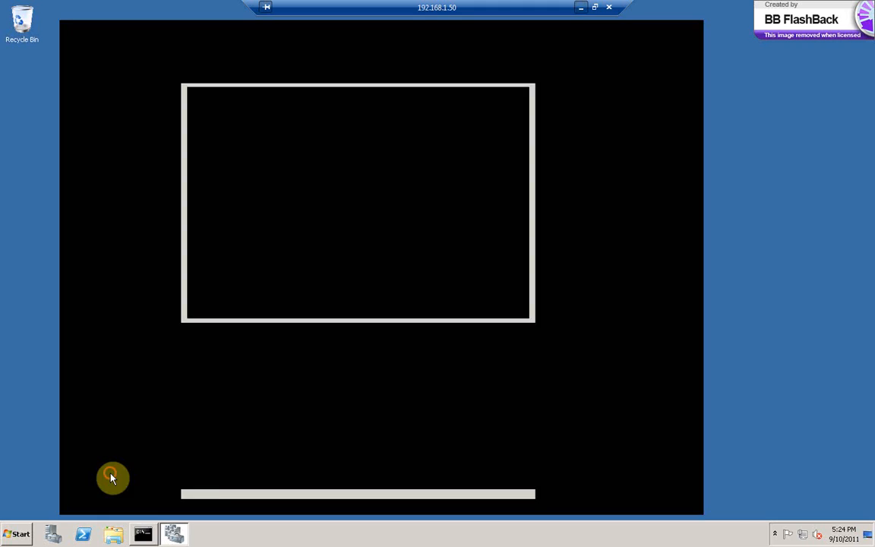
left_click(133, 121)
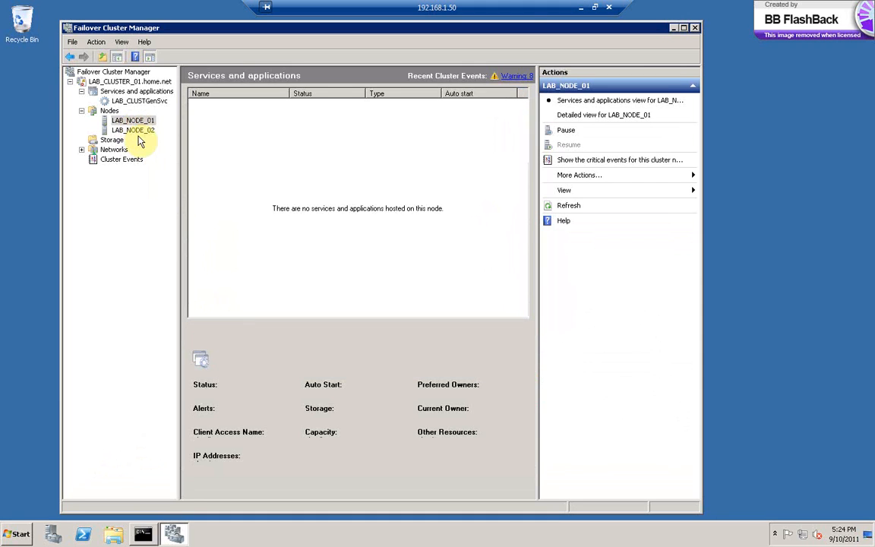
left_click(139, 133)
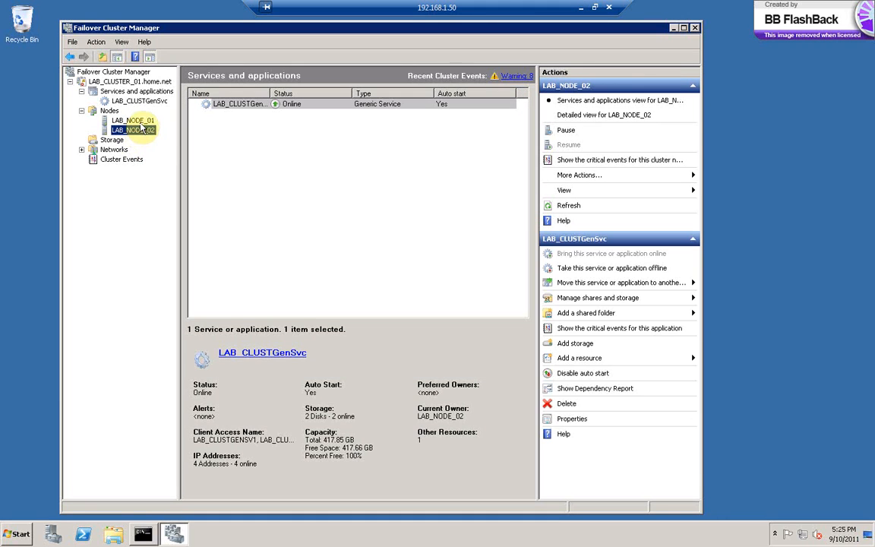
left_click(136, 121)
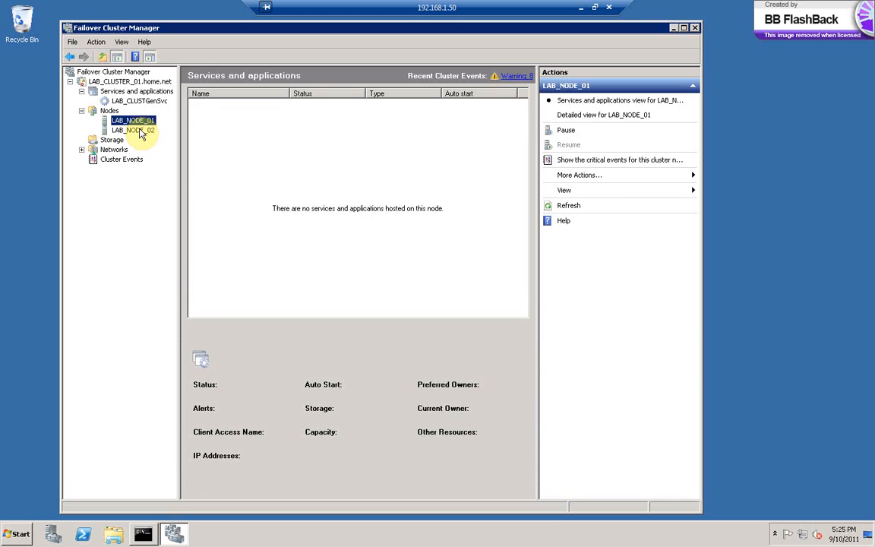
left_click(140, 131)
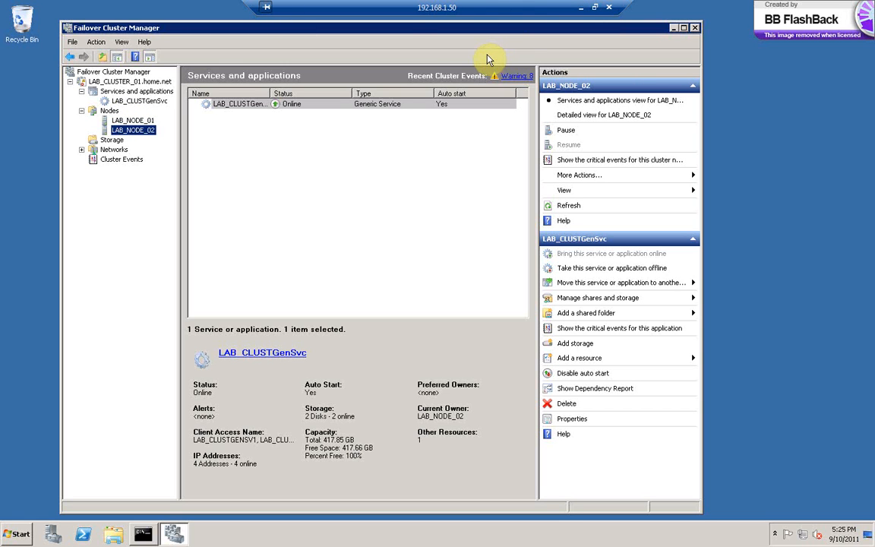
left_click(132, 120)
left_click(134, 129)
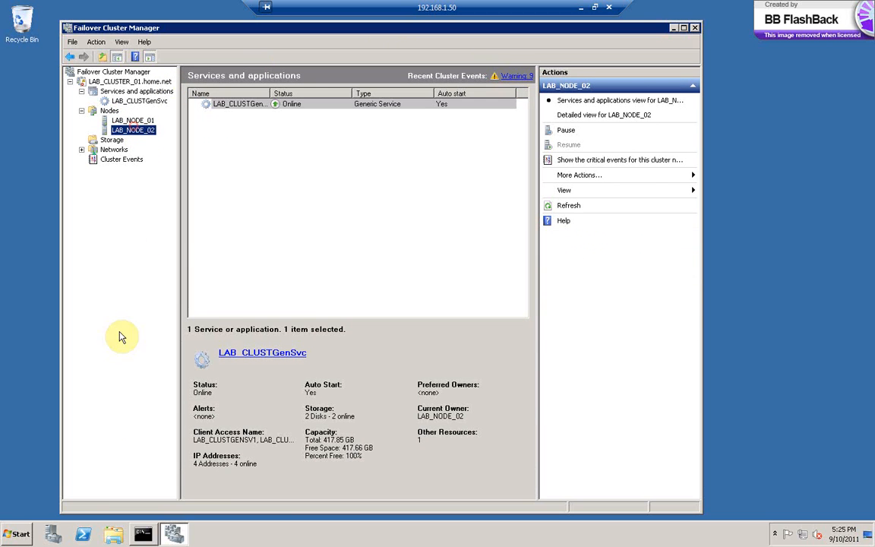
Step: Power off the LAB_NODE_02 virtual machine from its VirtualBox window
left_click(143, 533)
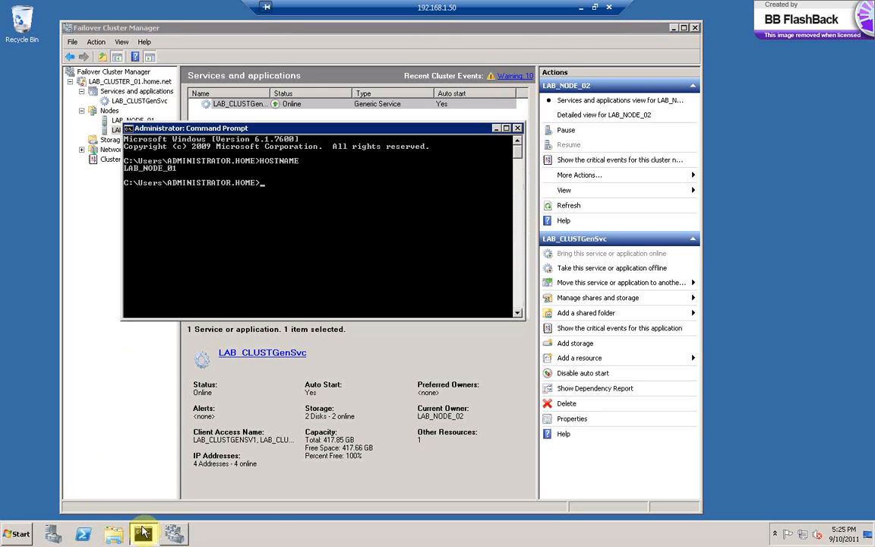
left_click(143, 533)
left_click(581, 7)
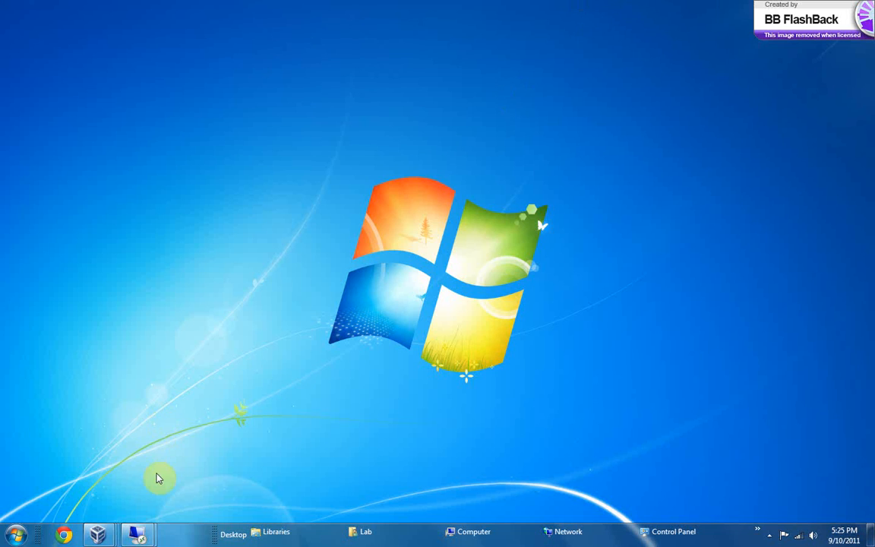
mouse_move(114, 539)
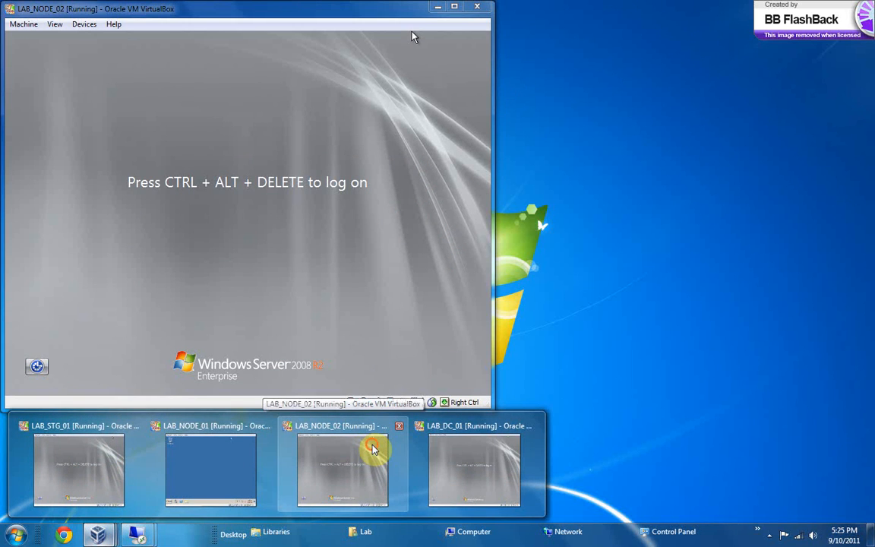
left_click(371, 449)
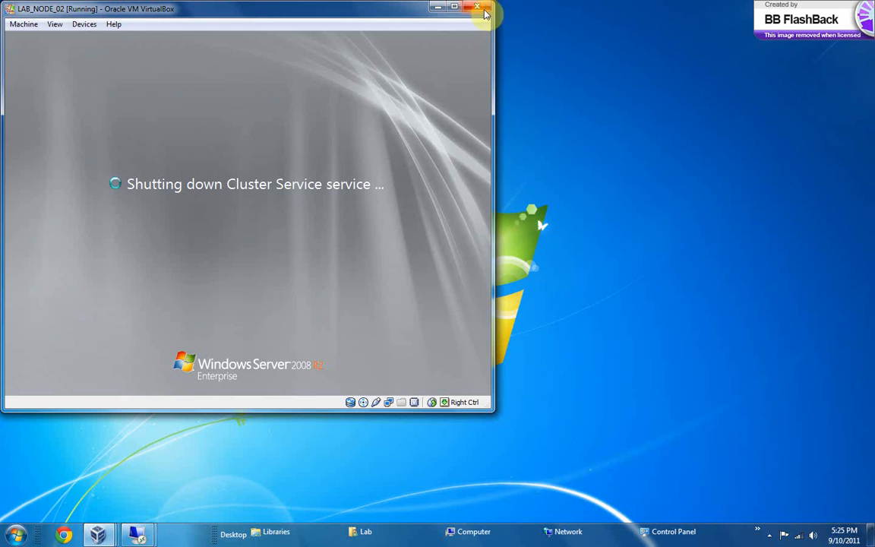
left_click(23, 24)
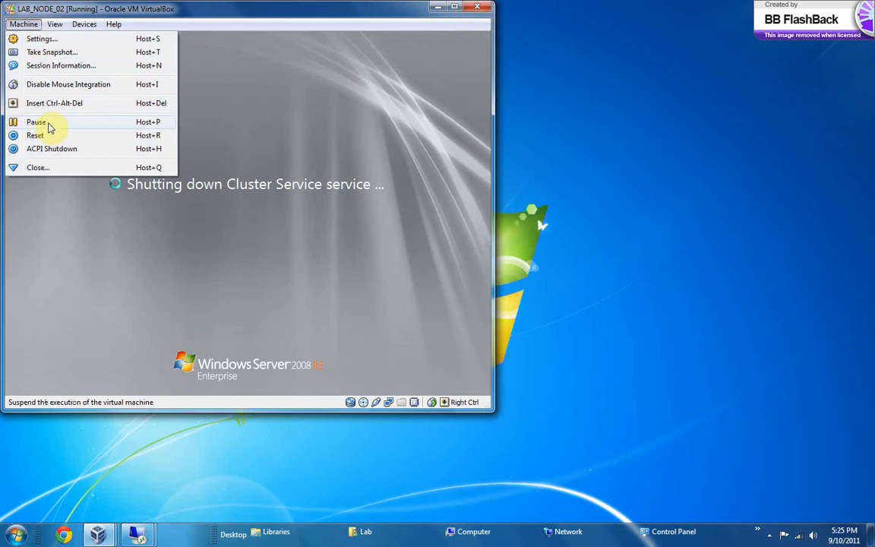
left_click(416, 175)
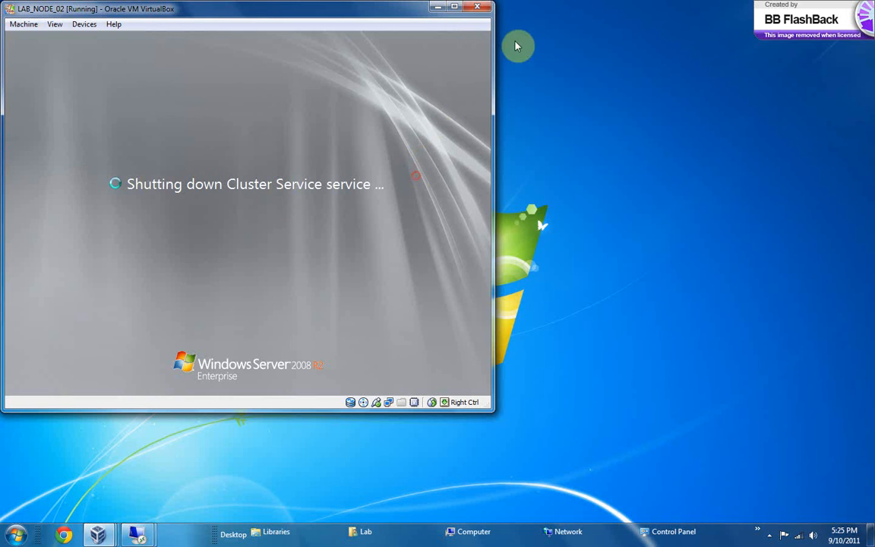
left_click(478, 6)
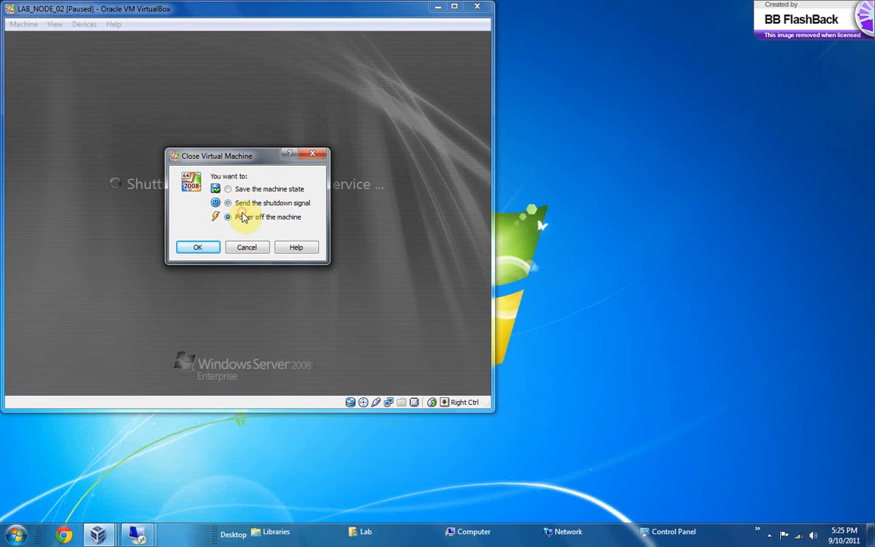
left_click(198, 247)
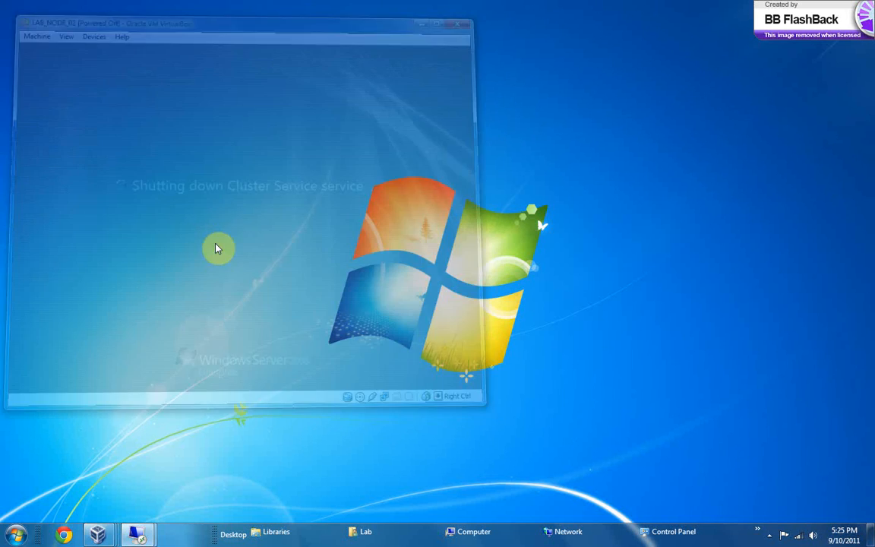
Step: Return to LAB_NODE_01's session, check which node hosts LAB_CLUSTGenSvc and open its summary
mouse_move(136, 538)
left_click(121, 471)
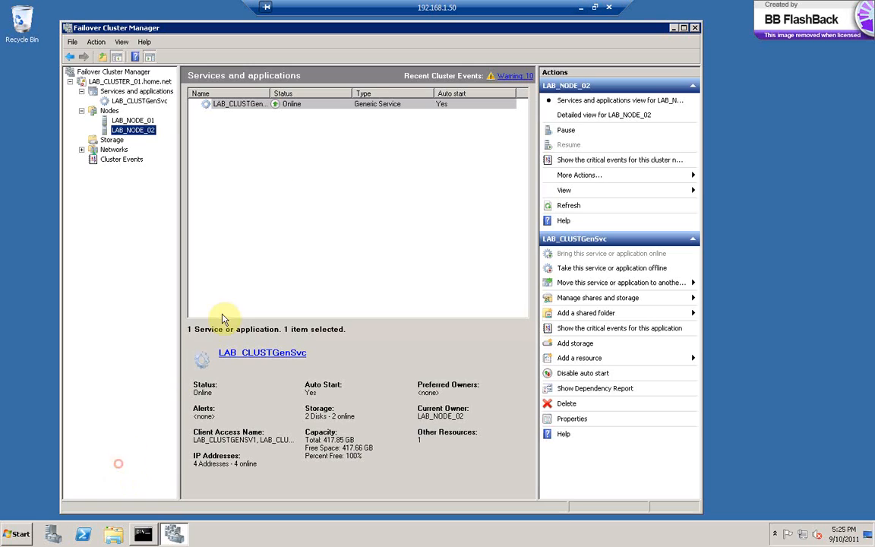
left_click(143, 124)
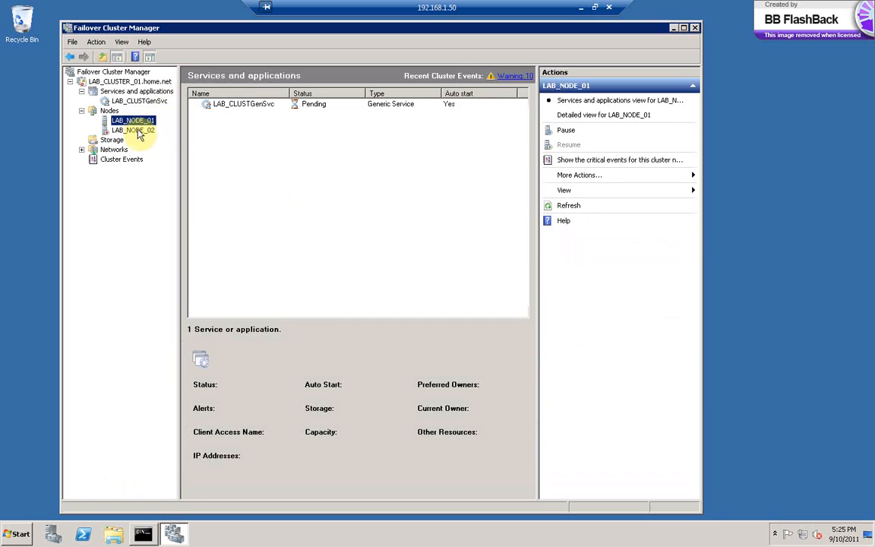
left_click(138, 131)
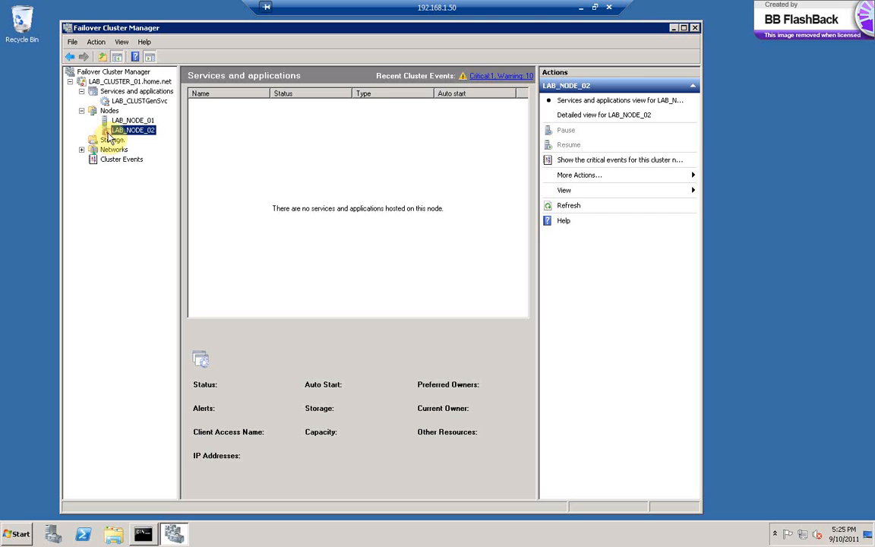
left_click(118, 121)
left_click(227, 102)
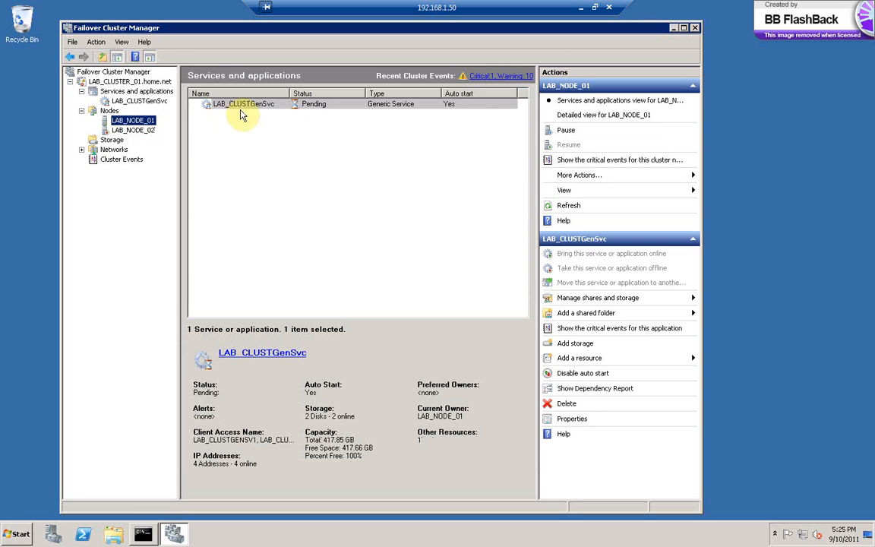
double_click(243, 102)
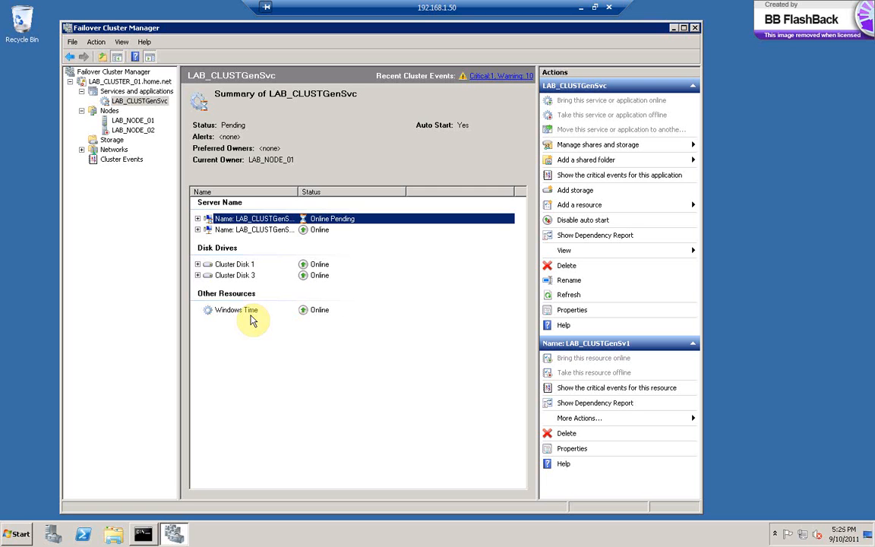
Step: Inspect both cluster networks and the status of each node's network connection
left_click(131, 121)
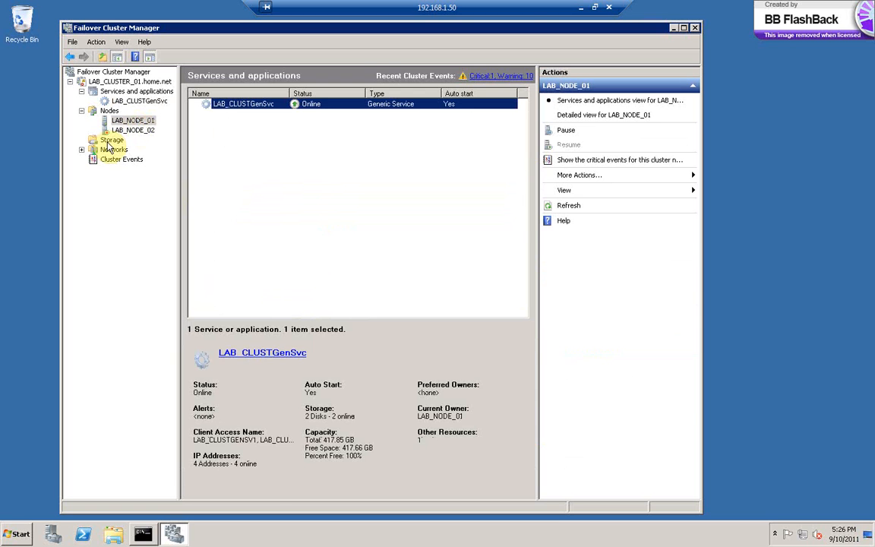
left_click(111, 149)
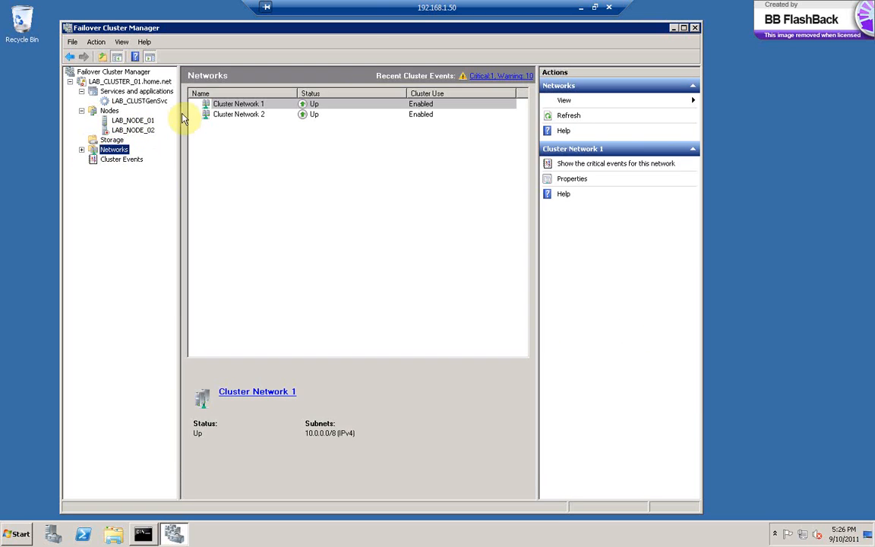
double_click(240, 104)
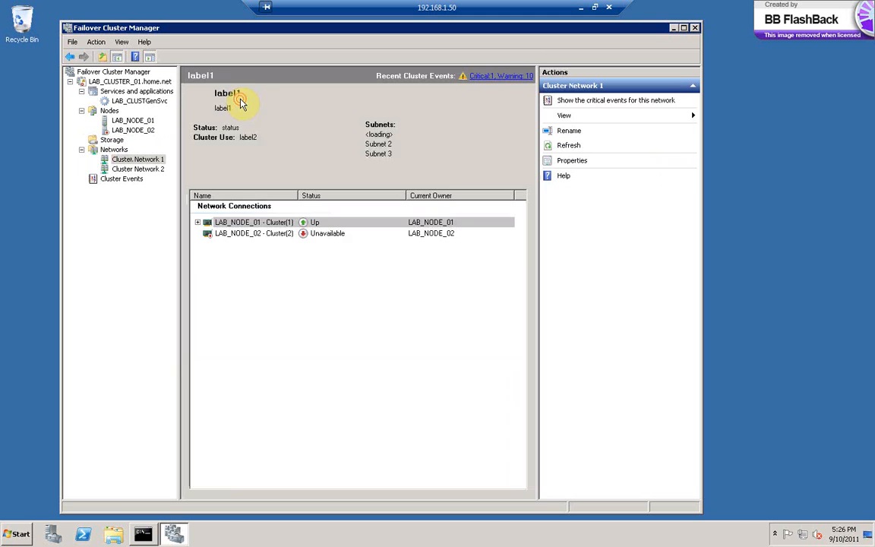
left_click(269, 235)
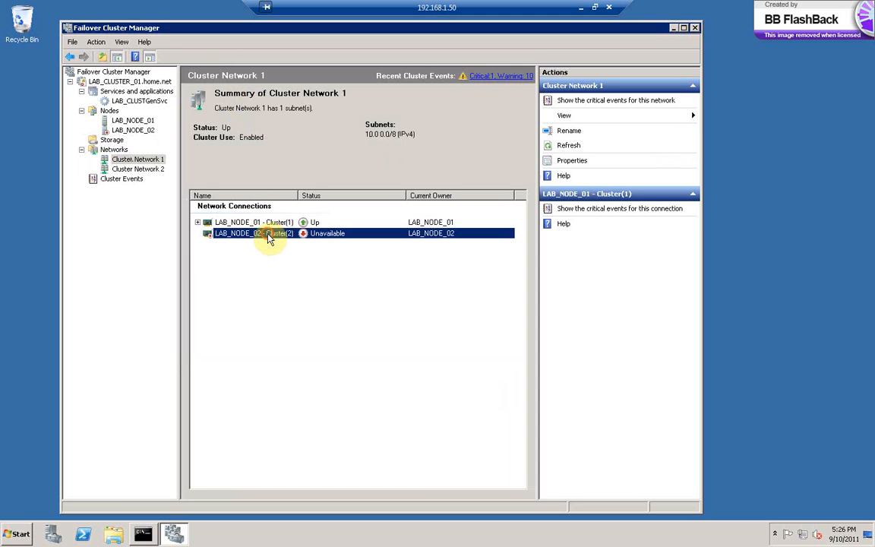
left_click(309, 223)
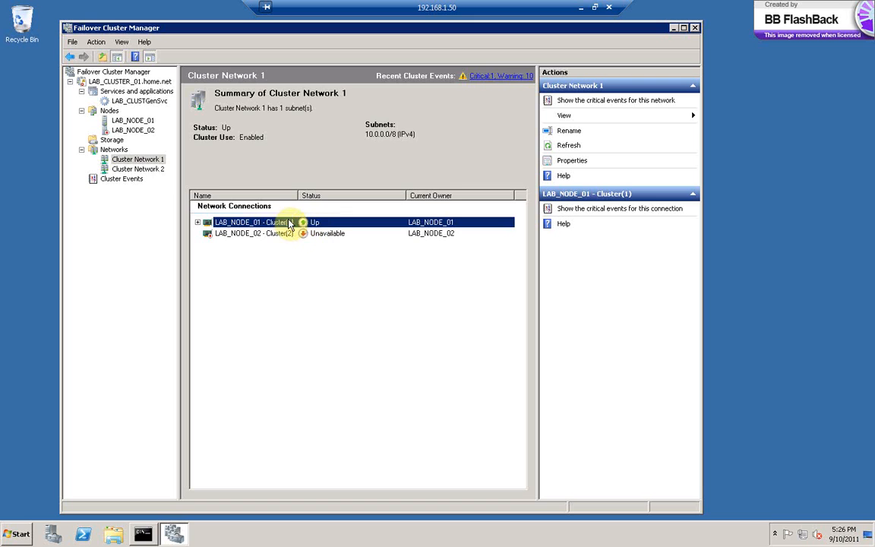
left_click(135, 170)
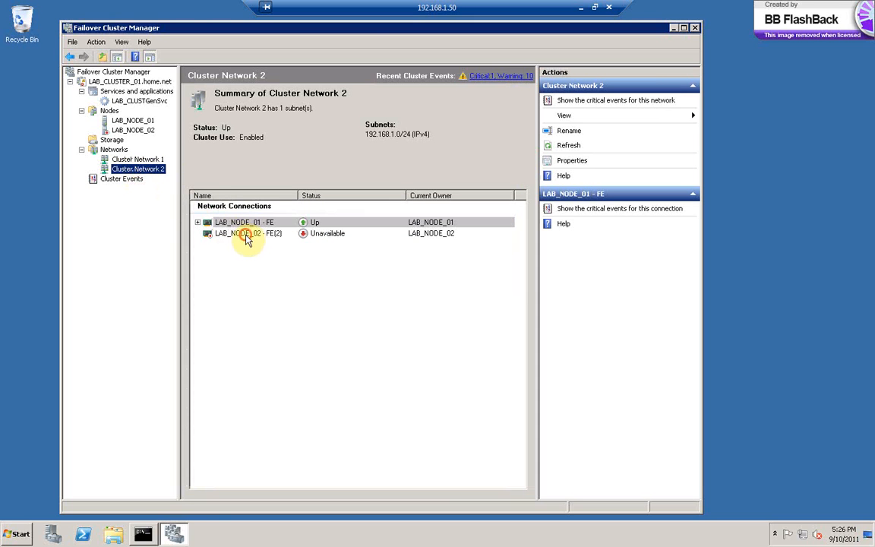
left_click(246, 237)
left_click(262, 224)
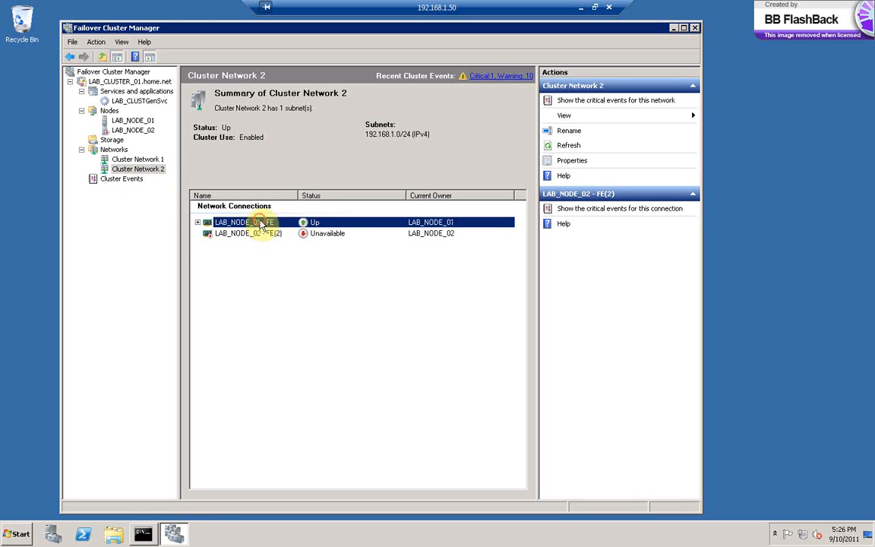
left_click(137, 159)
Step: Reopen the LAB_CLUSTGenSvc summary from LAB_NODE_01 to check its resources, then minimize the session
left_click(133, 120)
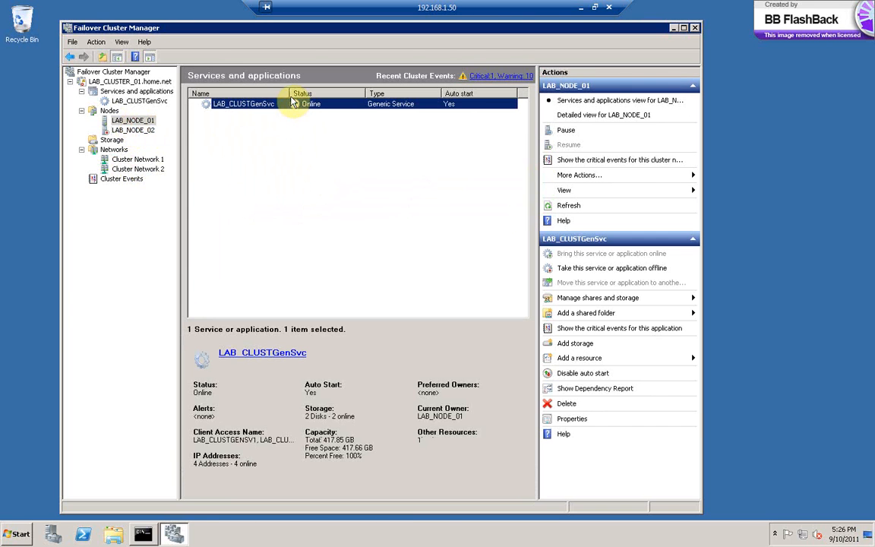
double_click(283, 104)
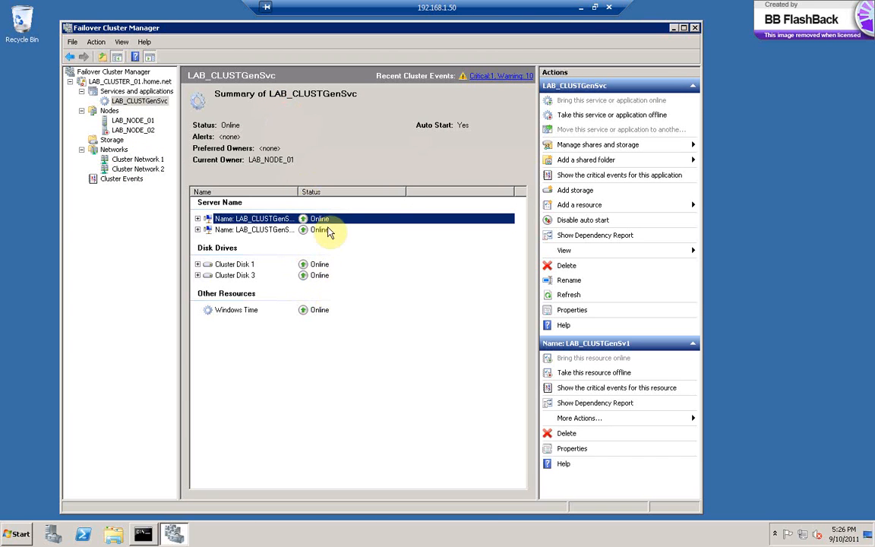
left_click(580, 7)
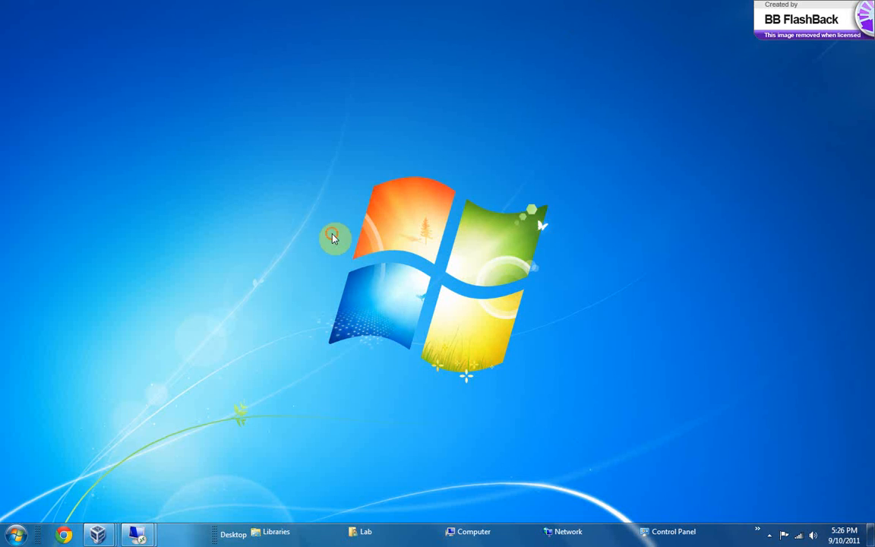